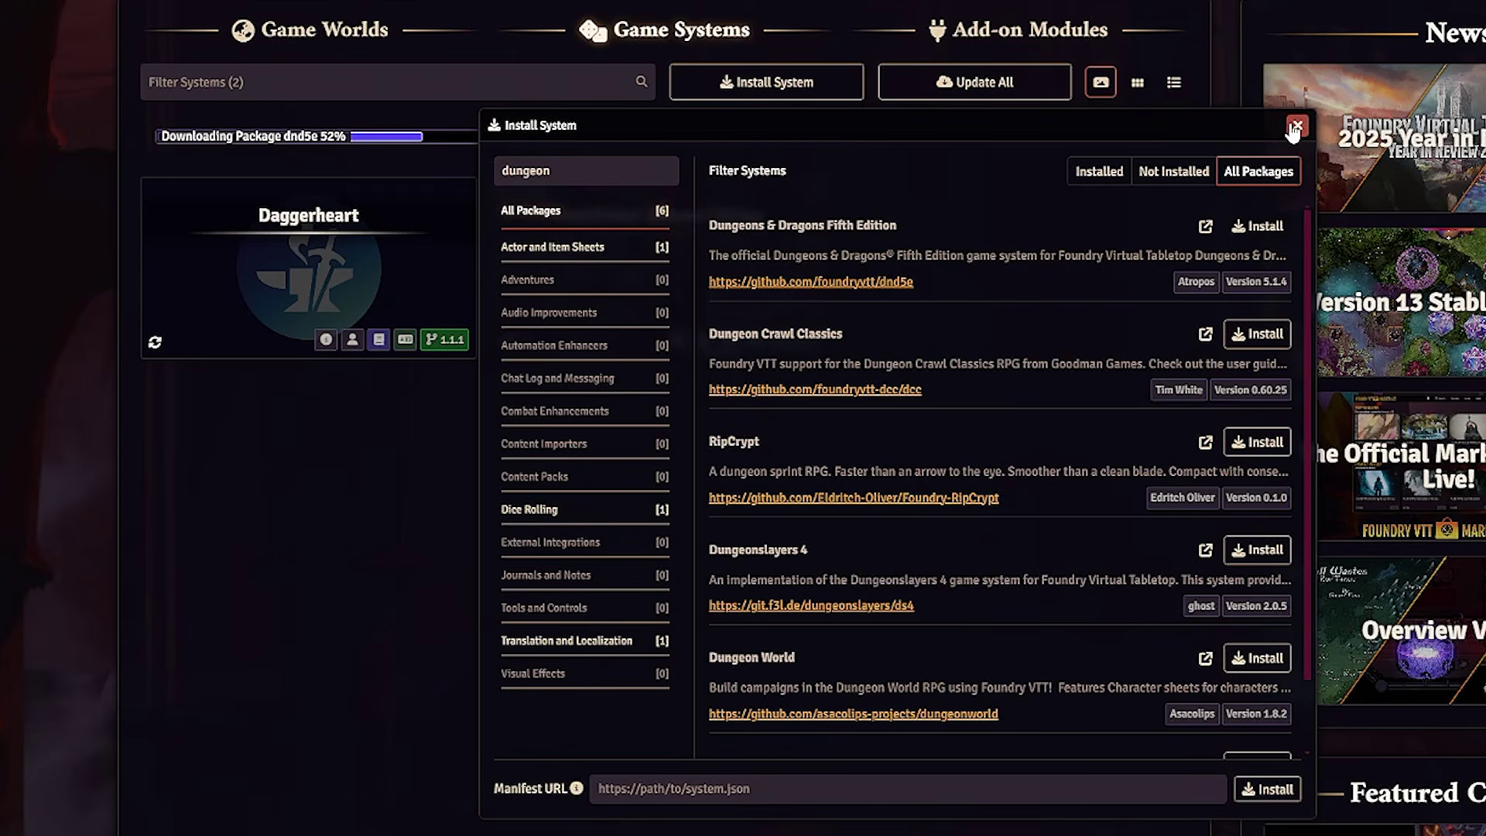
- Close the system installer and create a Player Character actor named New Character
click(1298, 125)
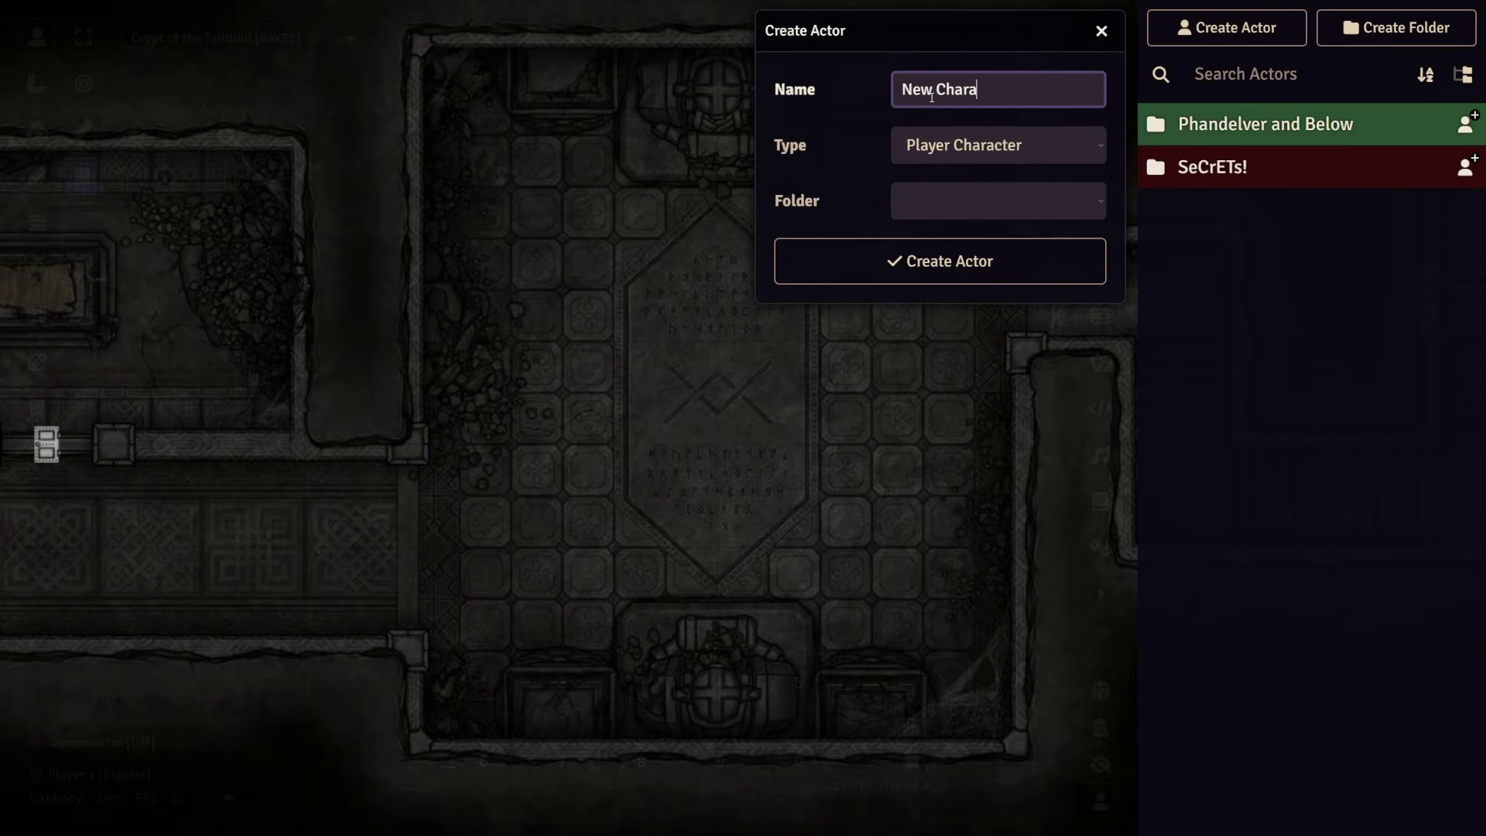
text(cter)
key(Return)
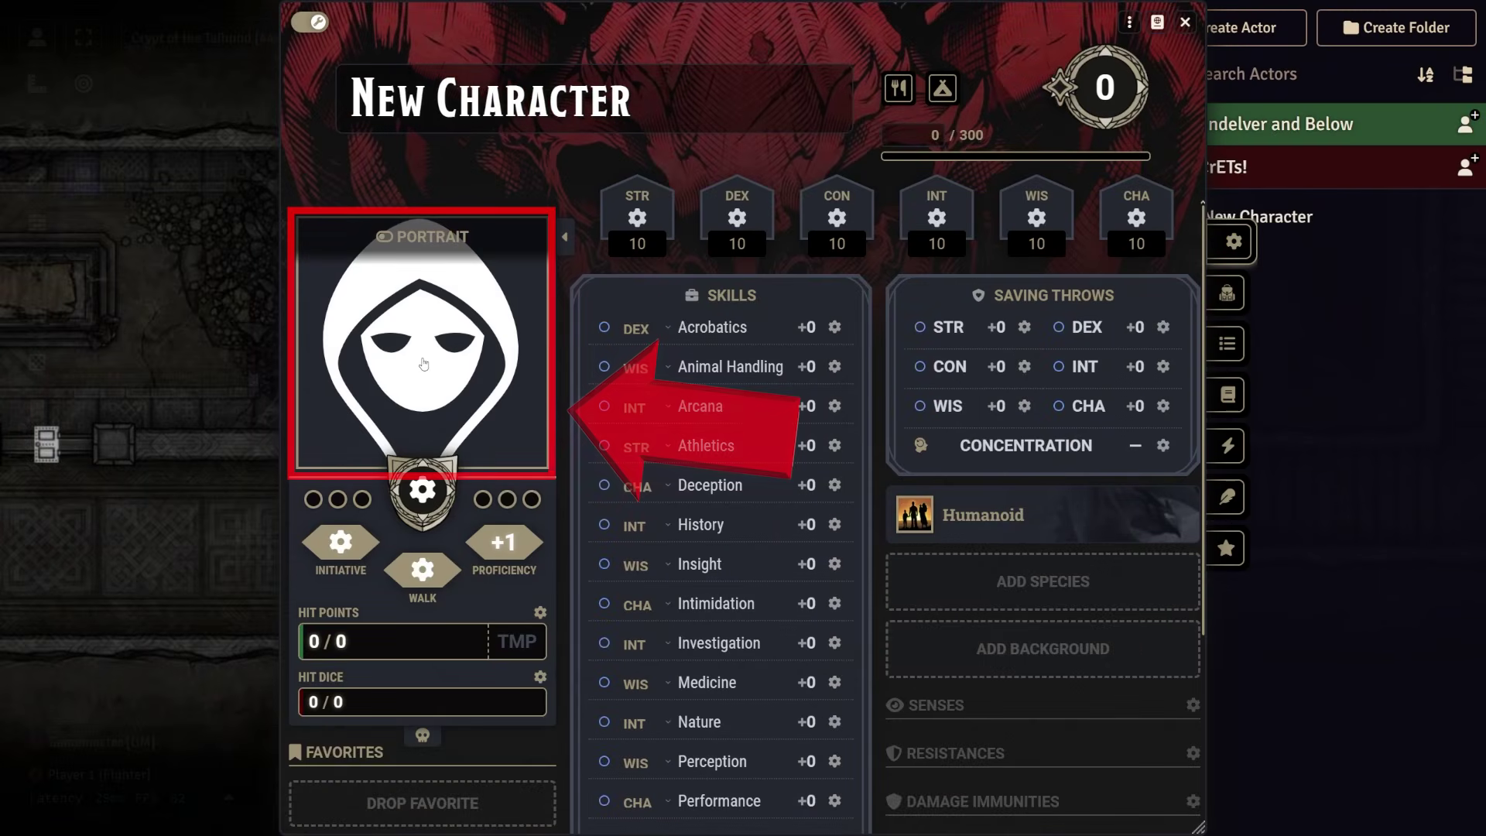
- Open the image browser for the character's portrait and go to the systems/dnd5e/tokens/heroes folder in the user data
click(1127, 24)
click(1163, 69)
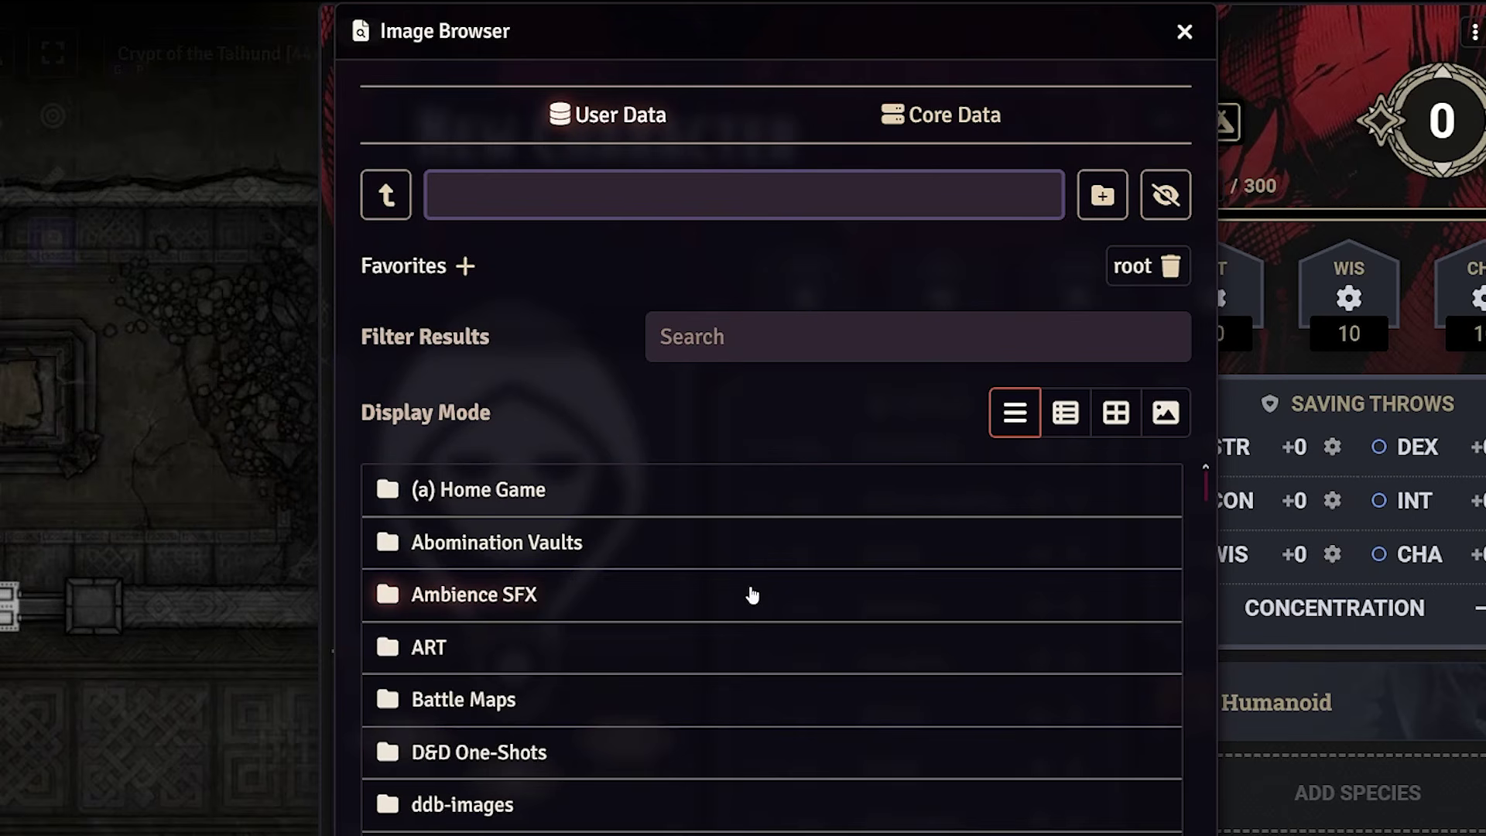
scroll(750, 594, down, 12)
scroll(760, 536, down, 3)
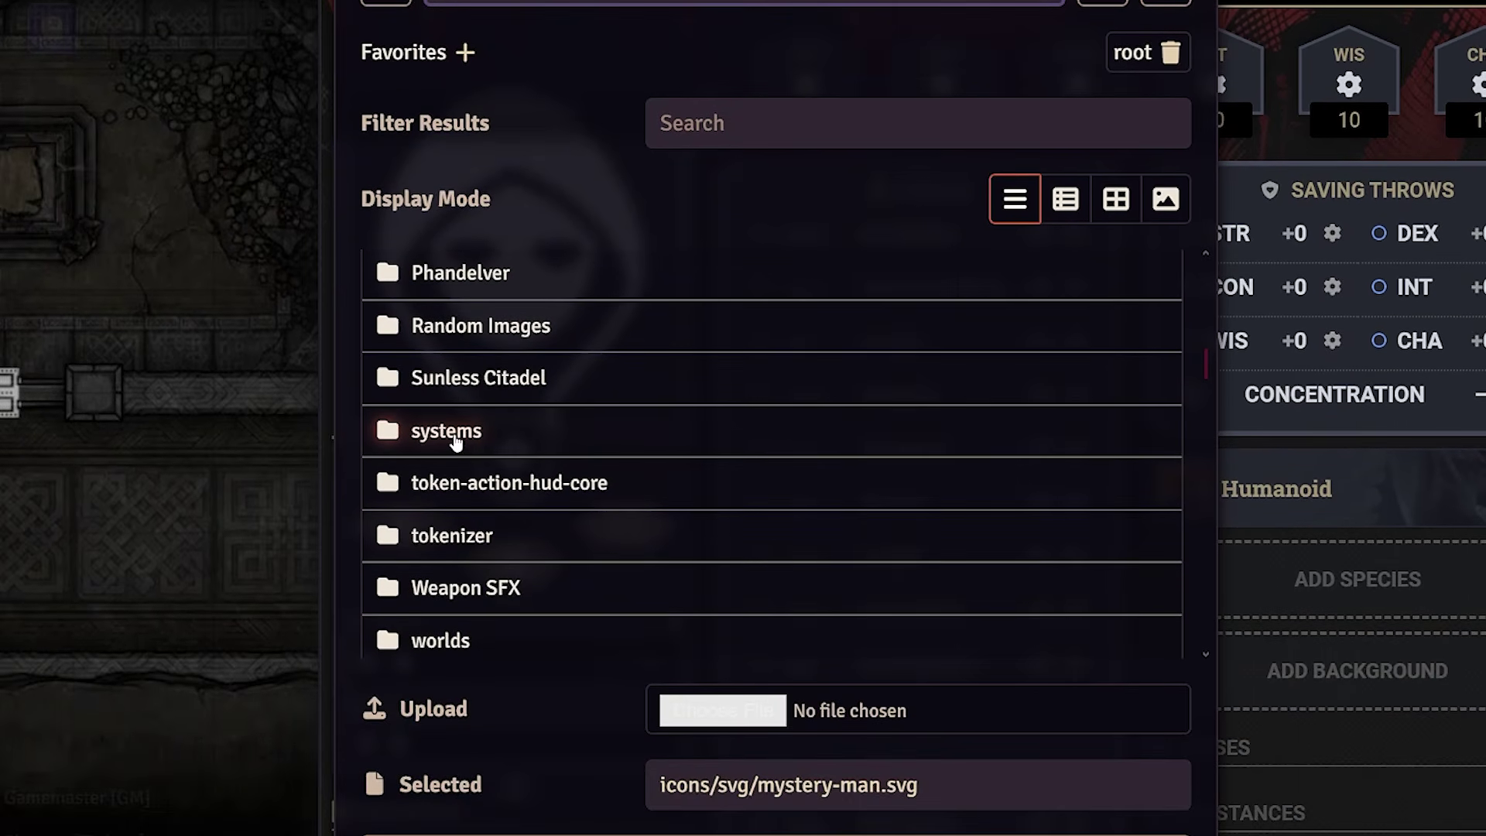
click(455, 438)
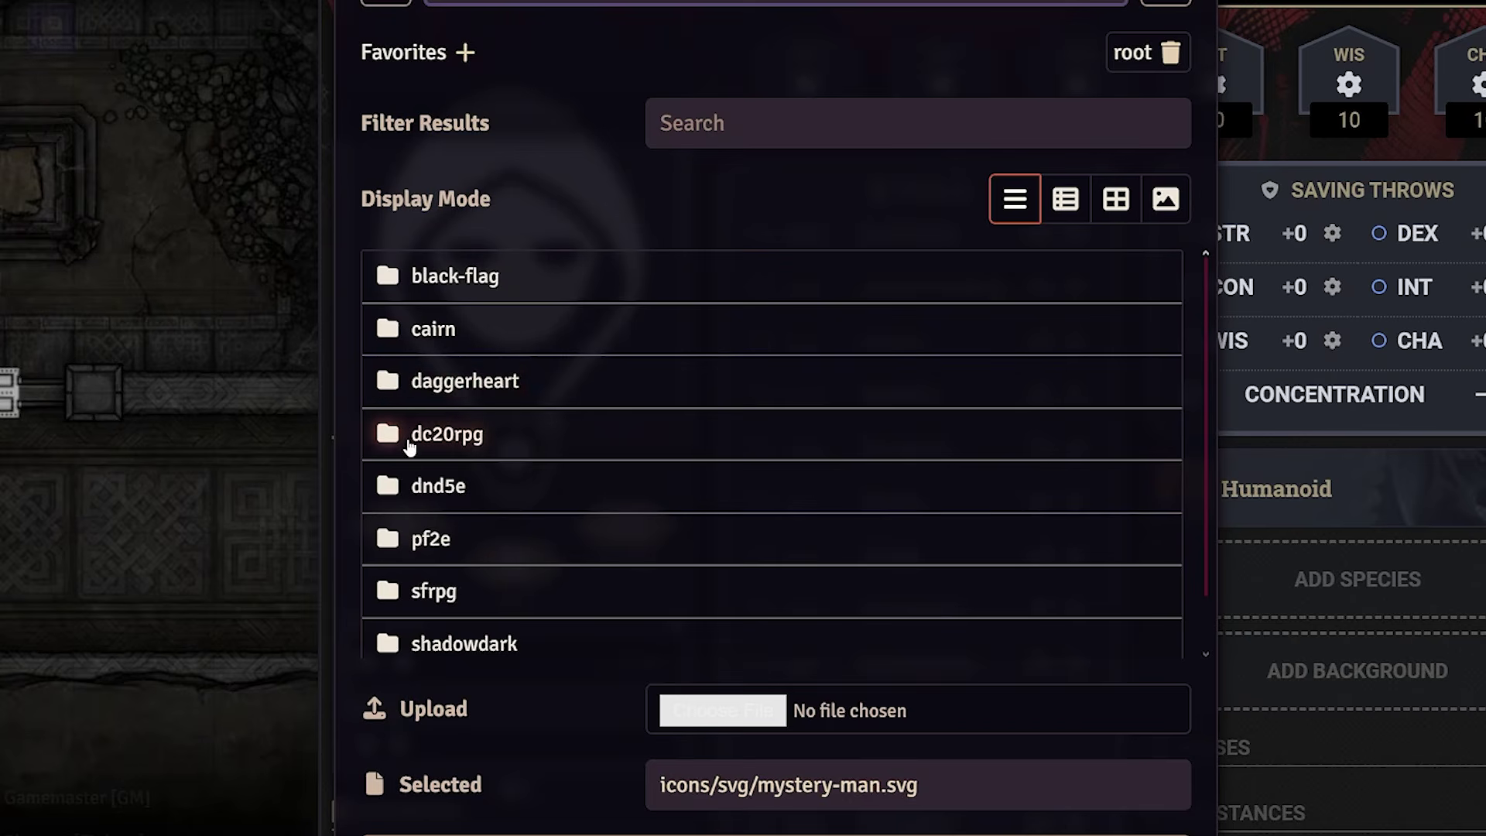
click(455, 503)
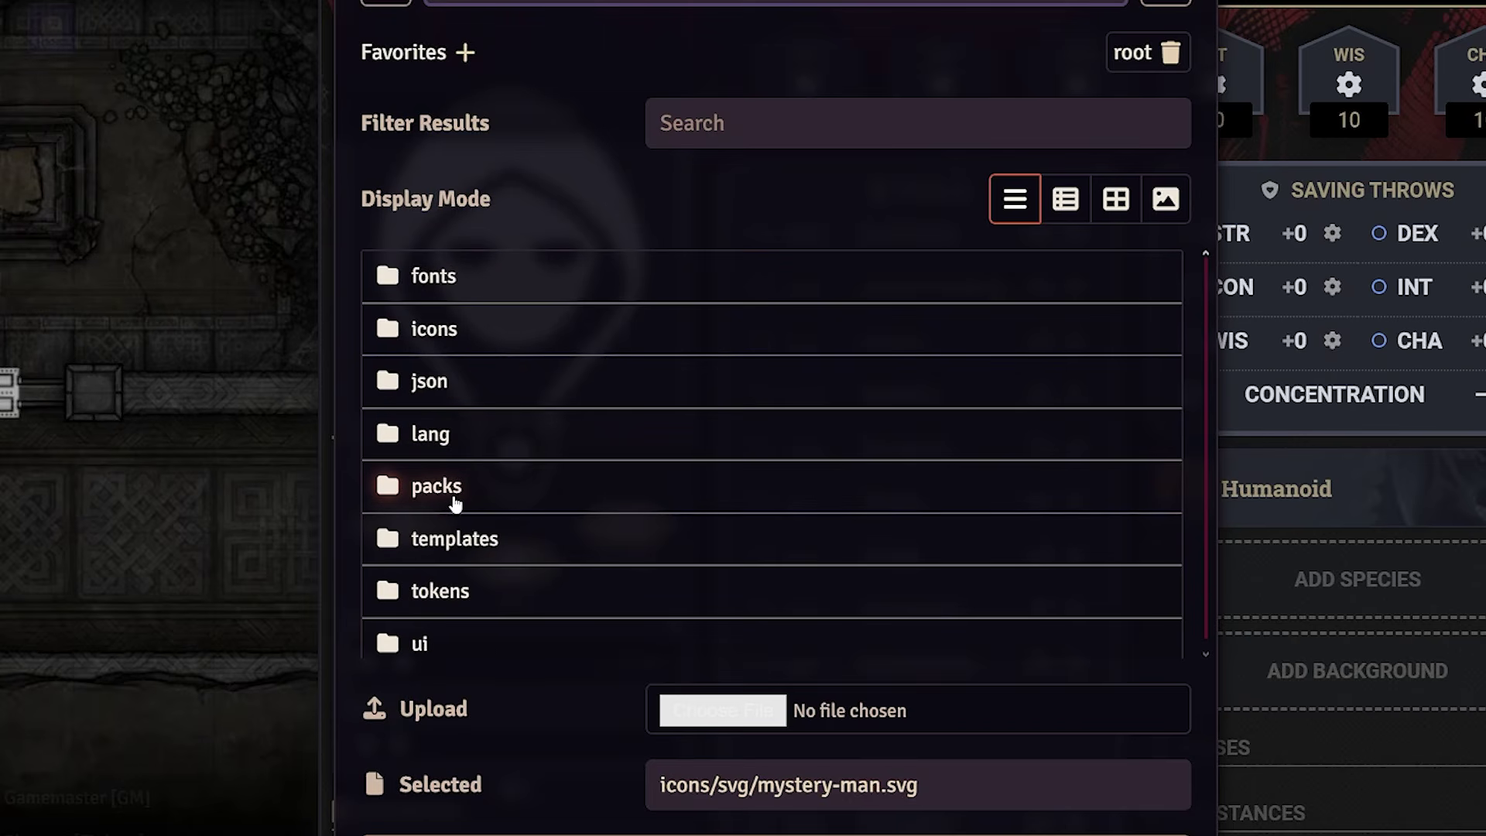
click(446, 602)
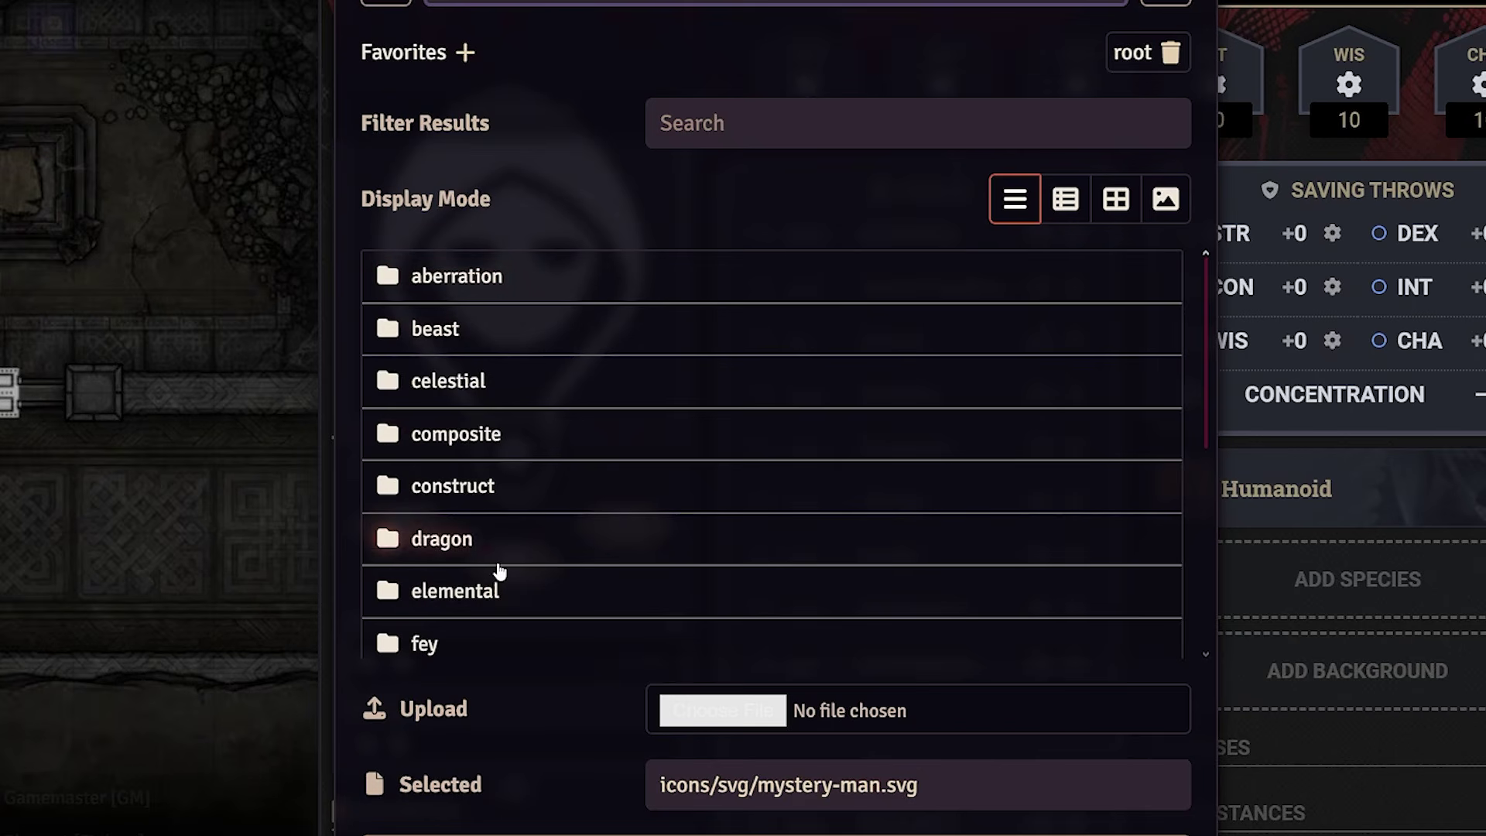
scroll(499, 573, down, 6)
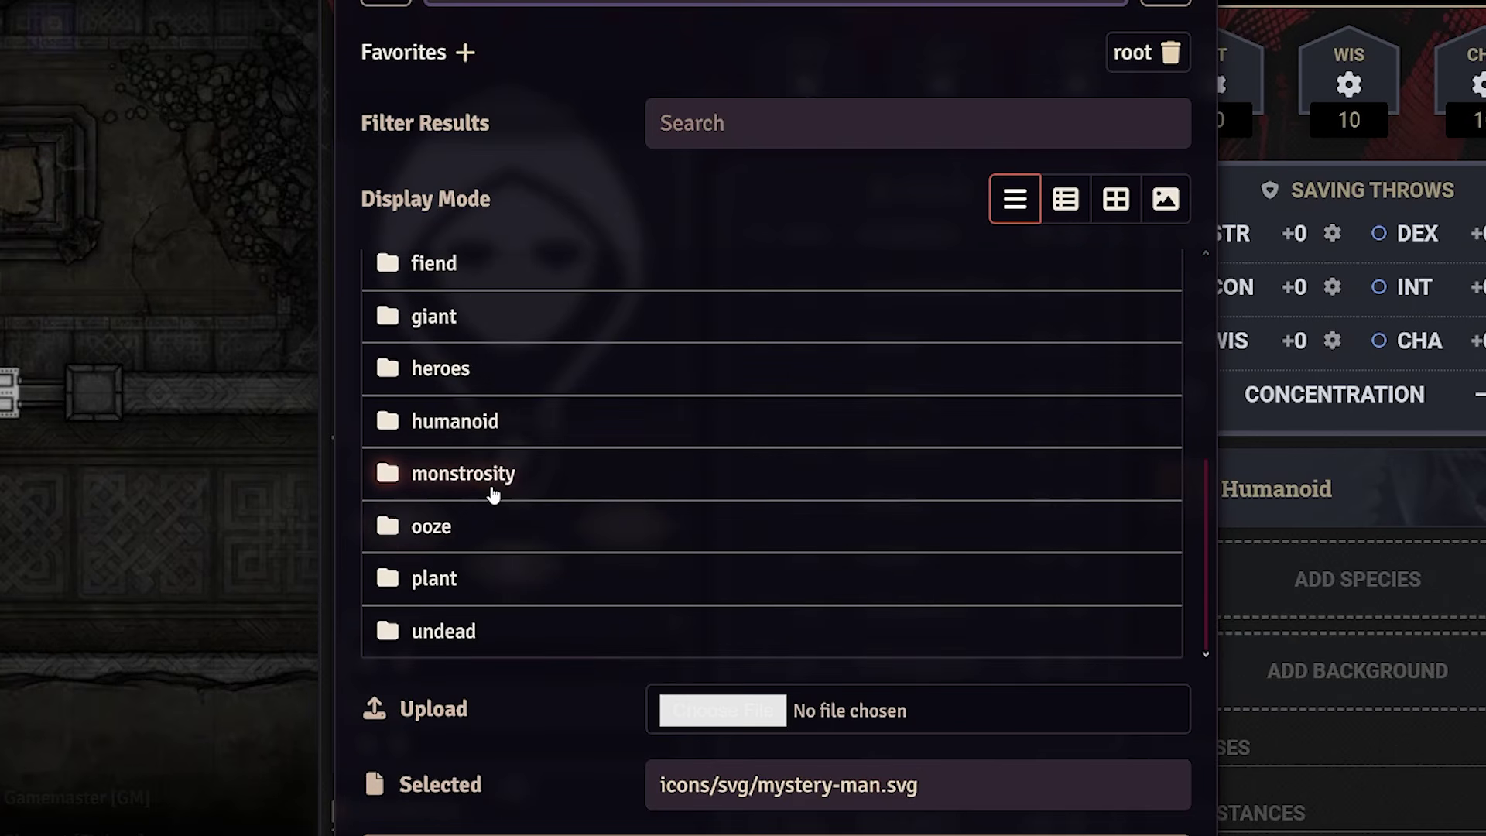
click(461, 373)
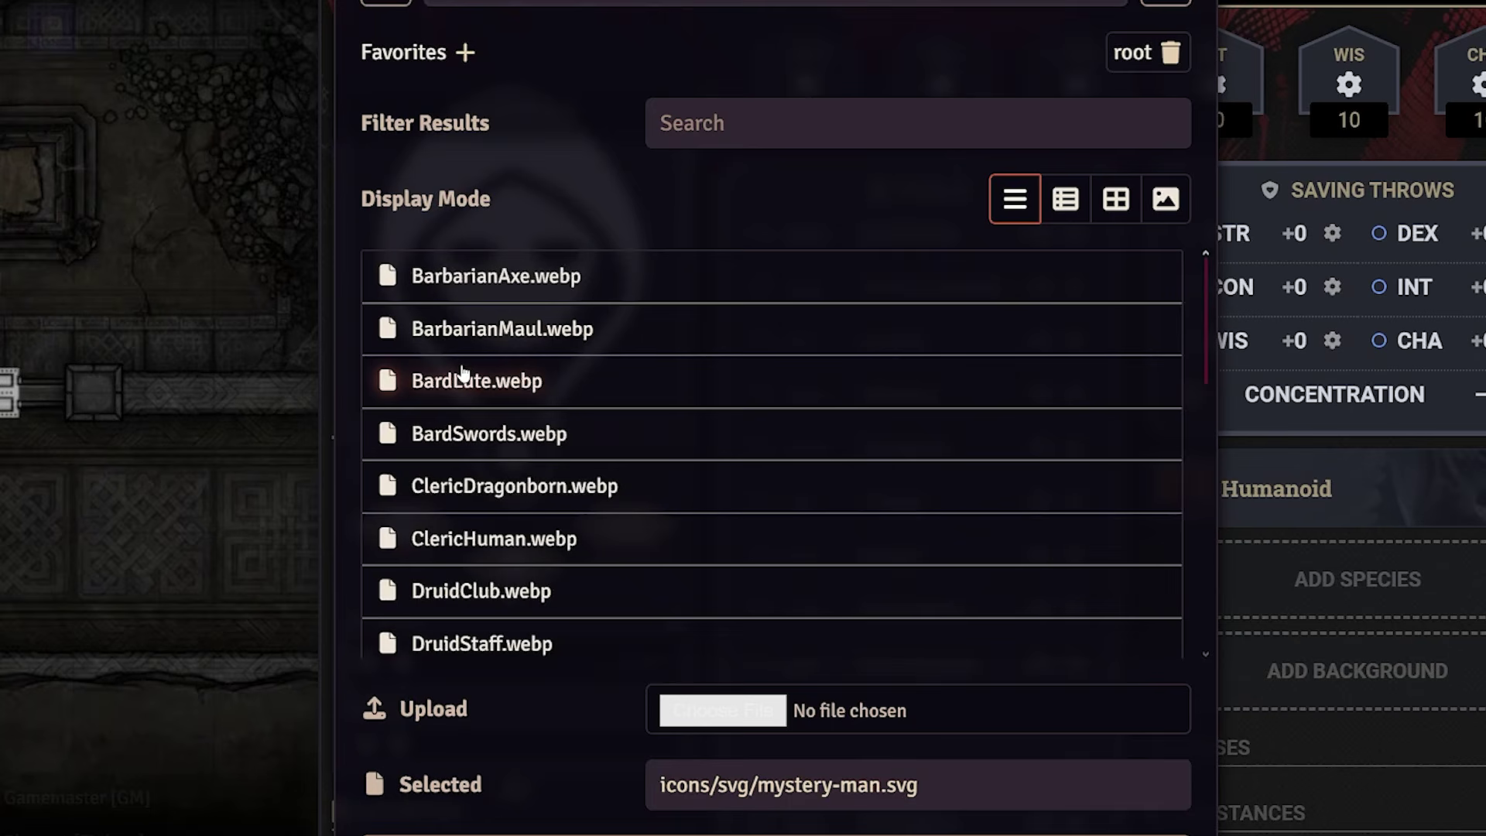
- Switch the image browser's display mode to thumbnail tiles and look through the hero token images
click(1115, 199)
scroll(766, 457, down, 8)
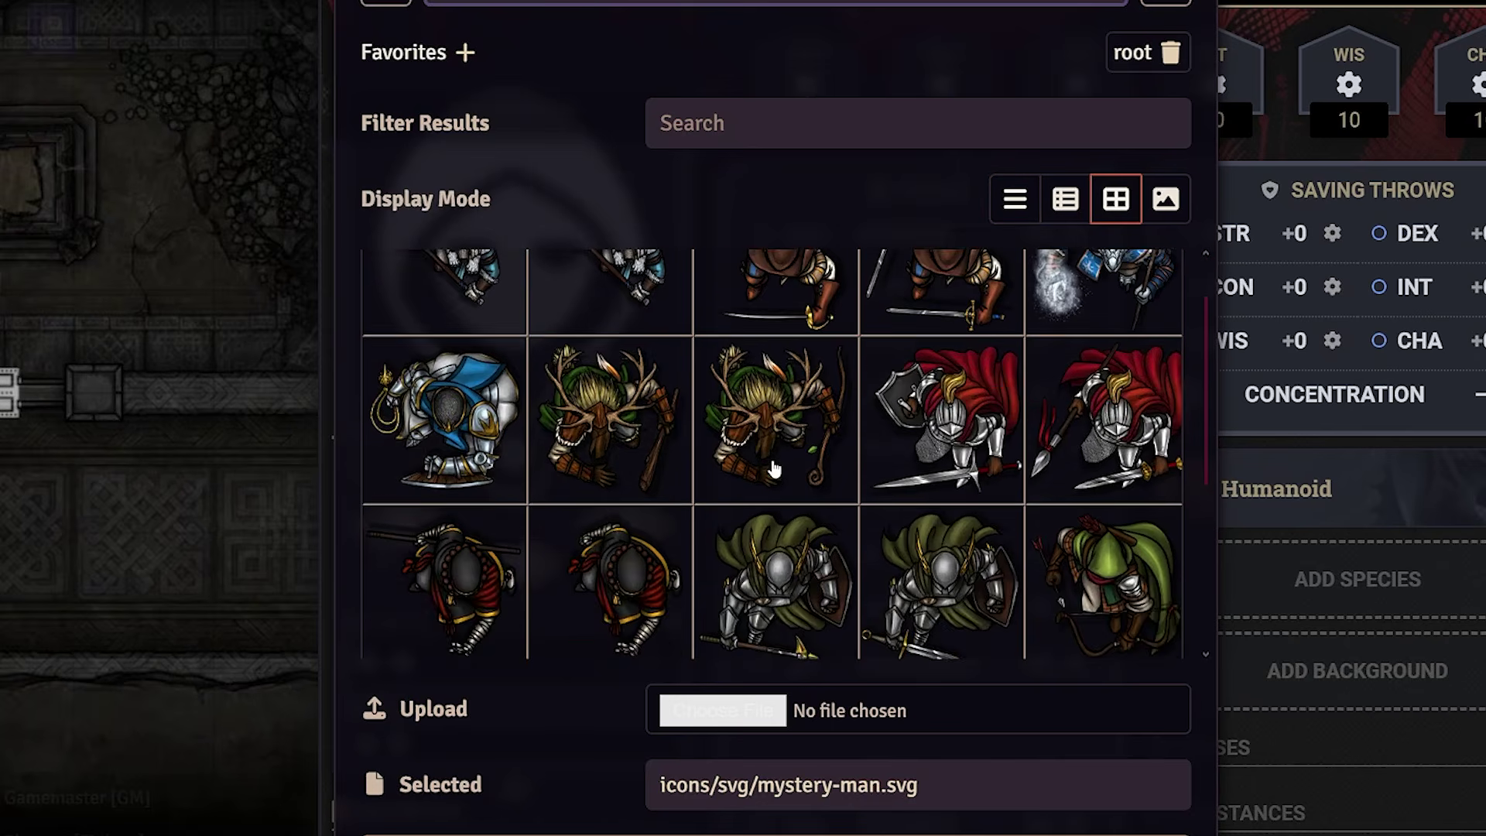
scroll(774, 464, up, 8)
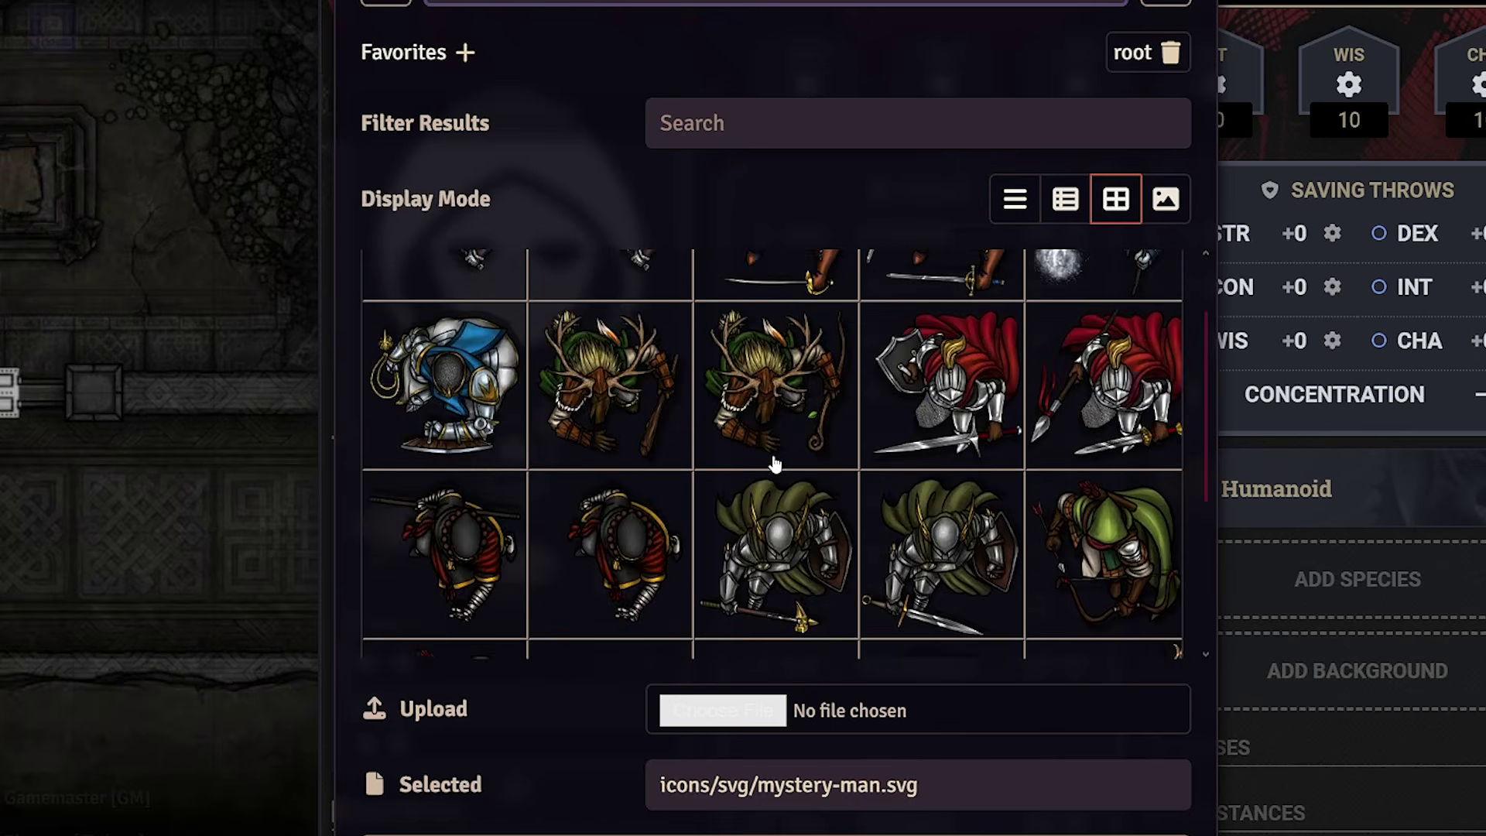
- Go back to the tokens folder and look through the creature images in its aberration folder
click(399, 12)
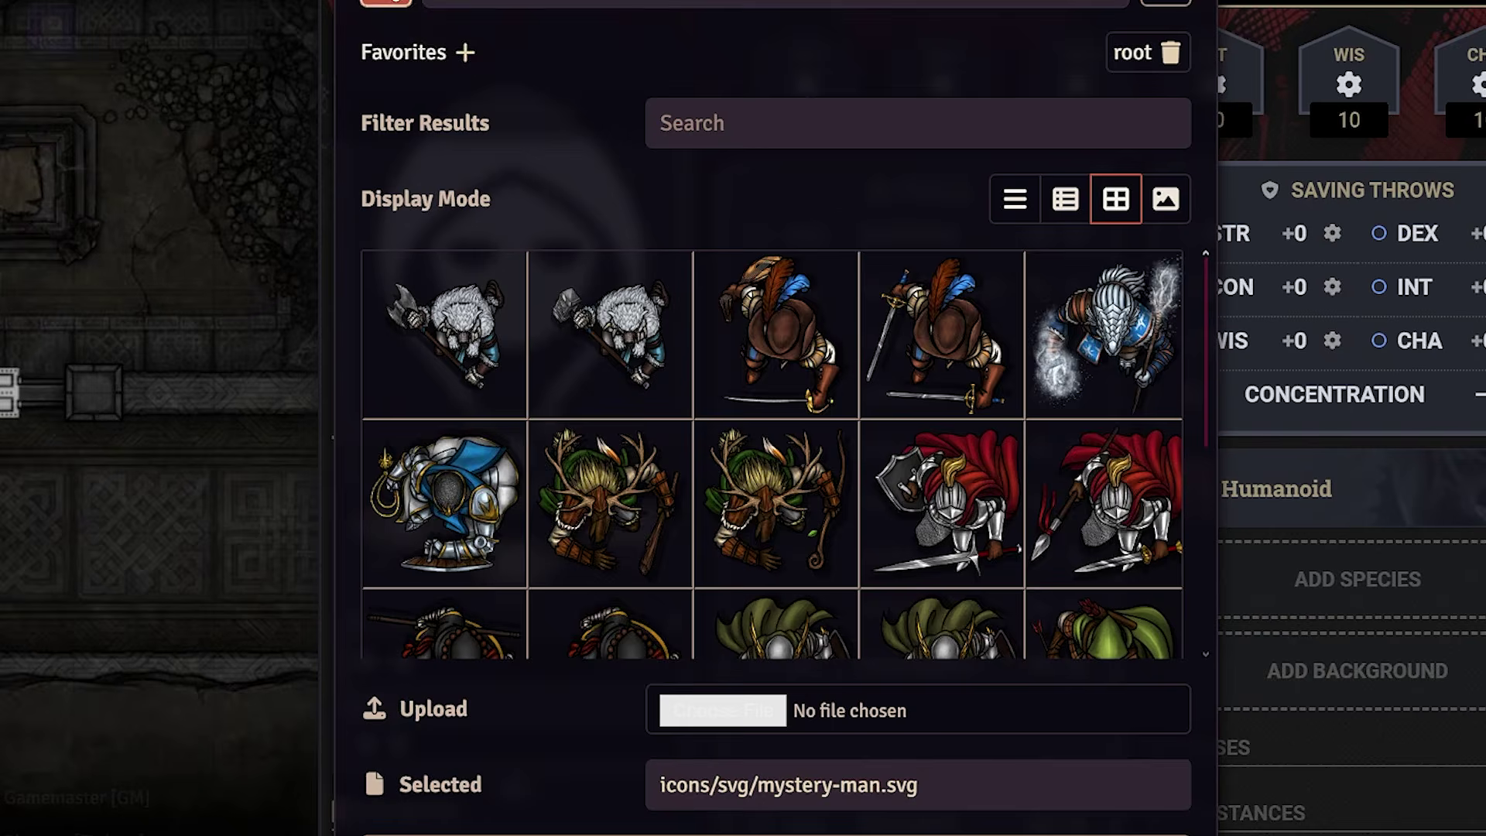
click(444, 278)
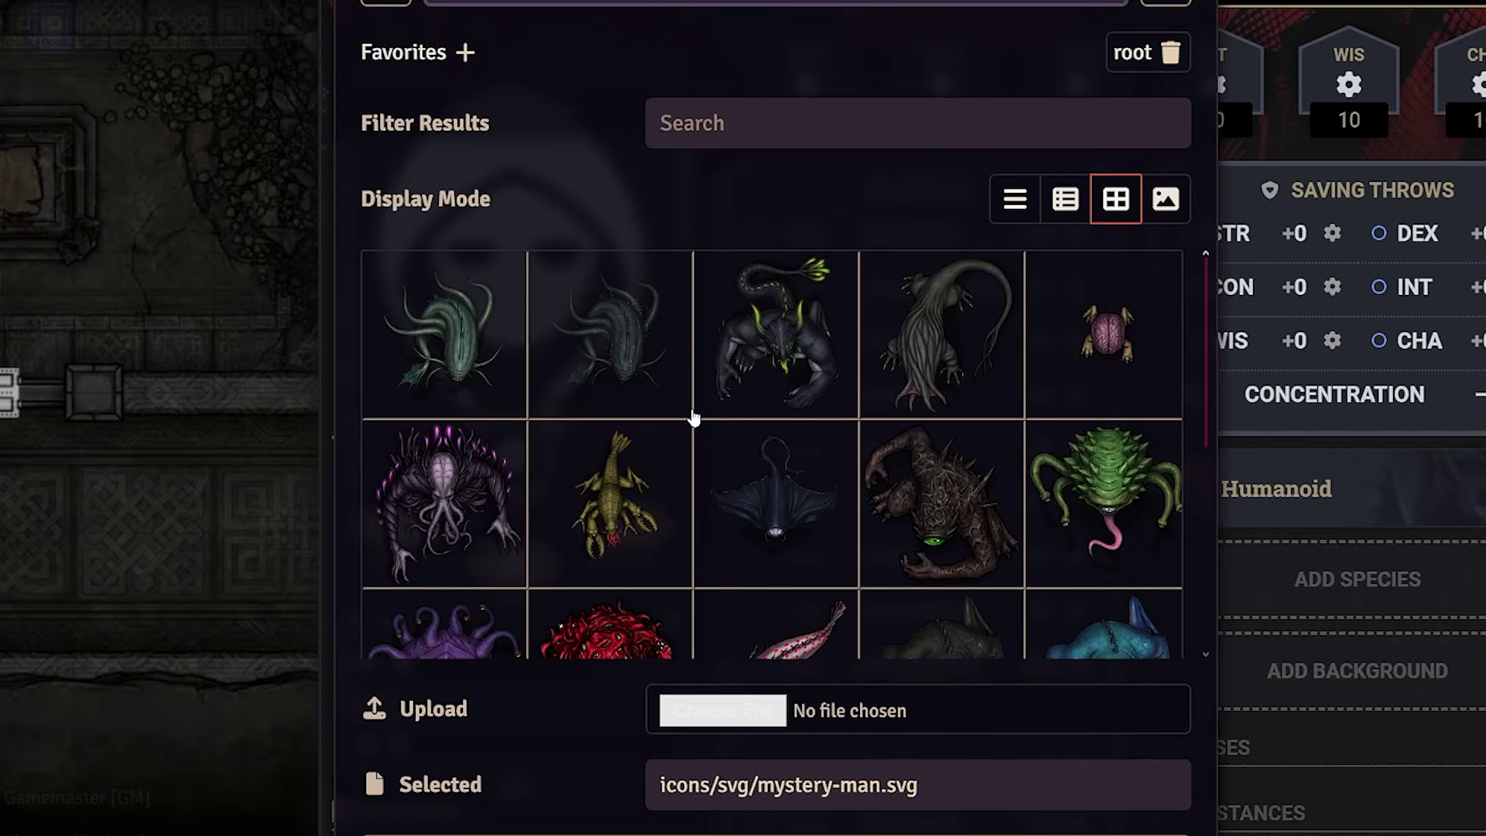
scroll(693, 418, down, 5)
scroll(694, 418, up, 5)
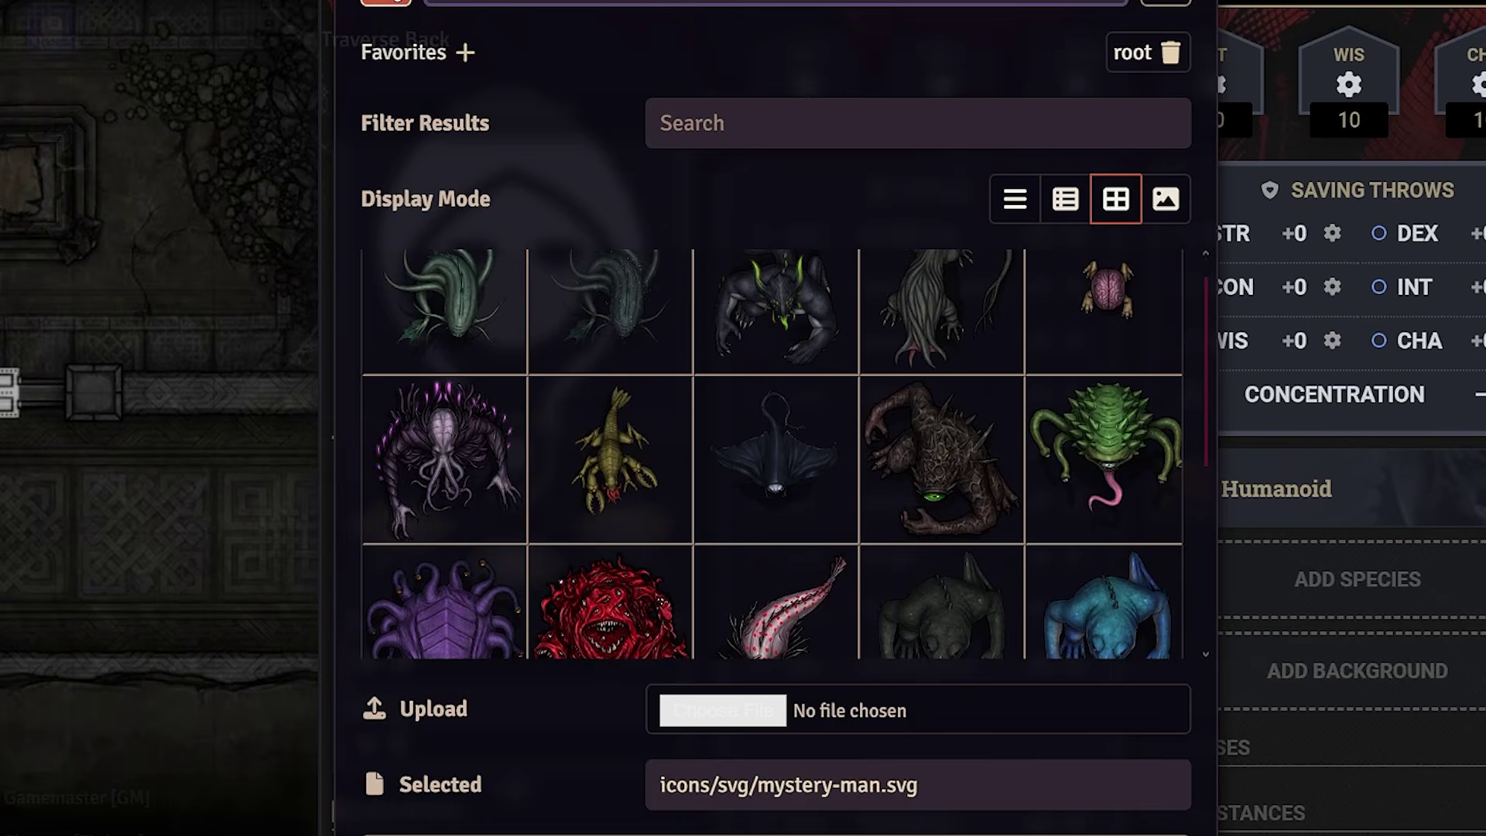
- Go back up to the systems folder and open the icons folder of the sfrpg system
click(386, 3)
click(387, 3)
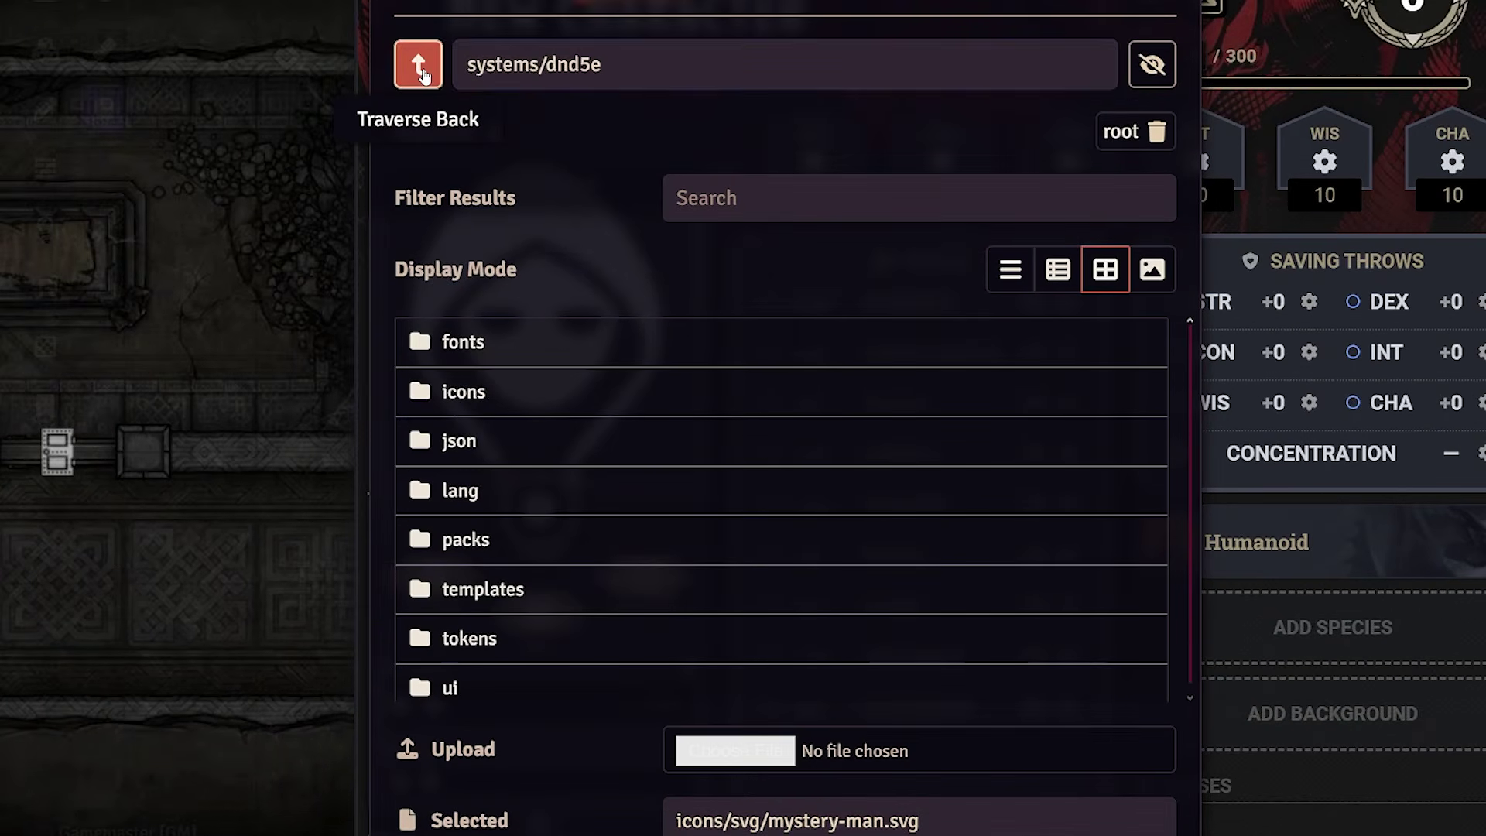
click(422, 71)
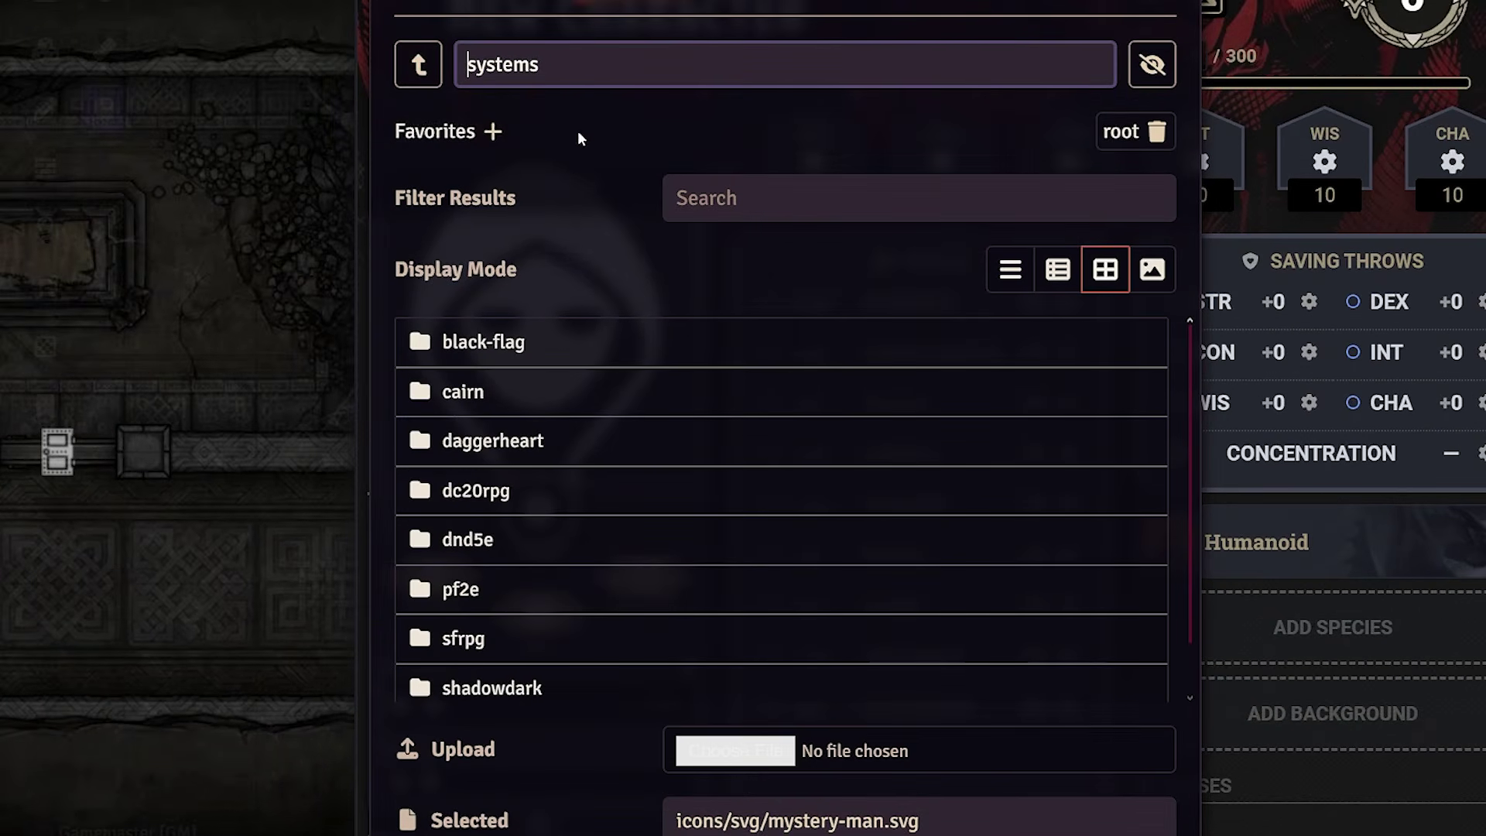
scroll(470, 575, down, 1)
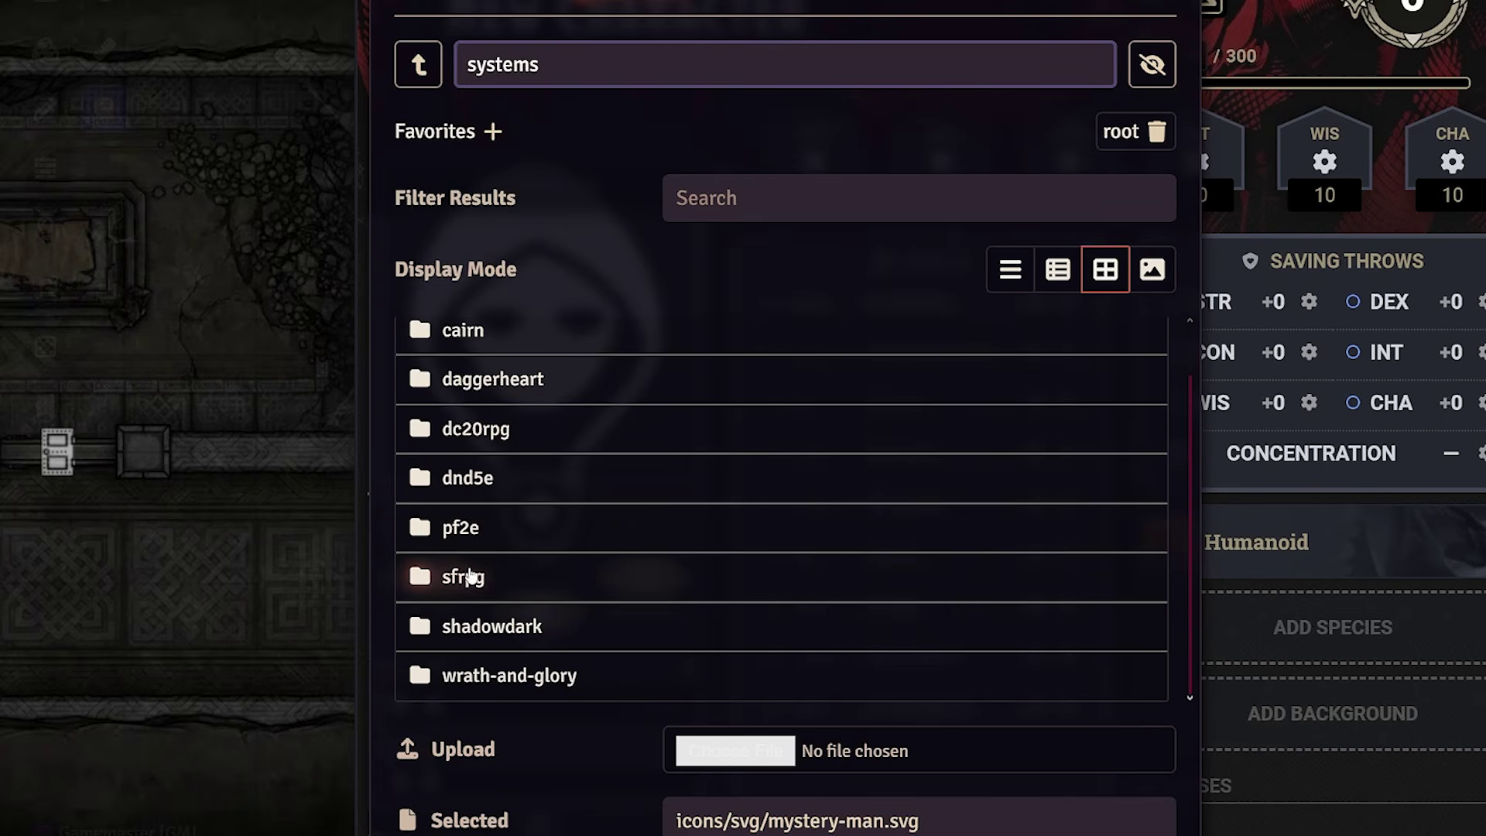
click(462, 577)
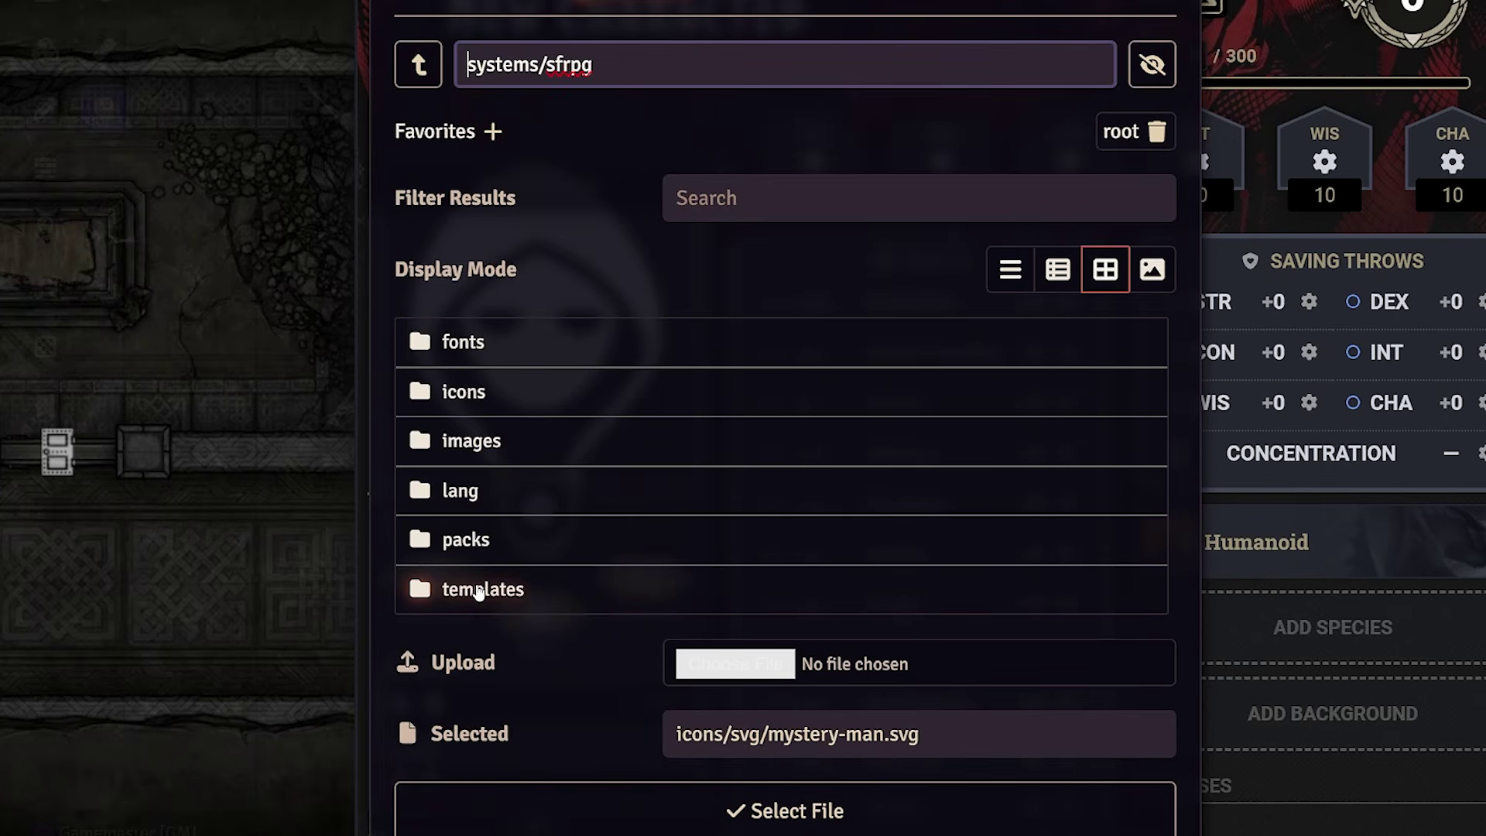
click(465, 392)
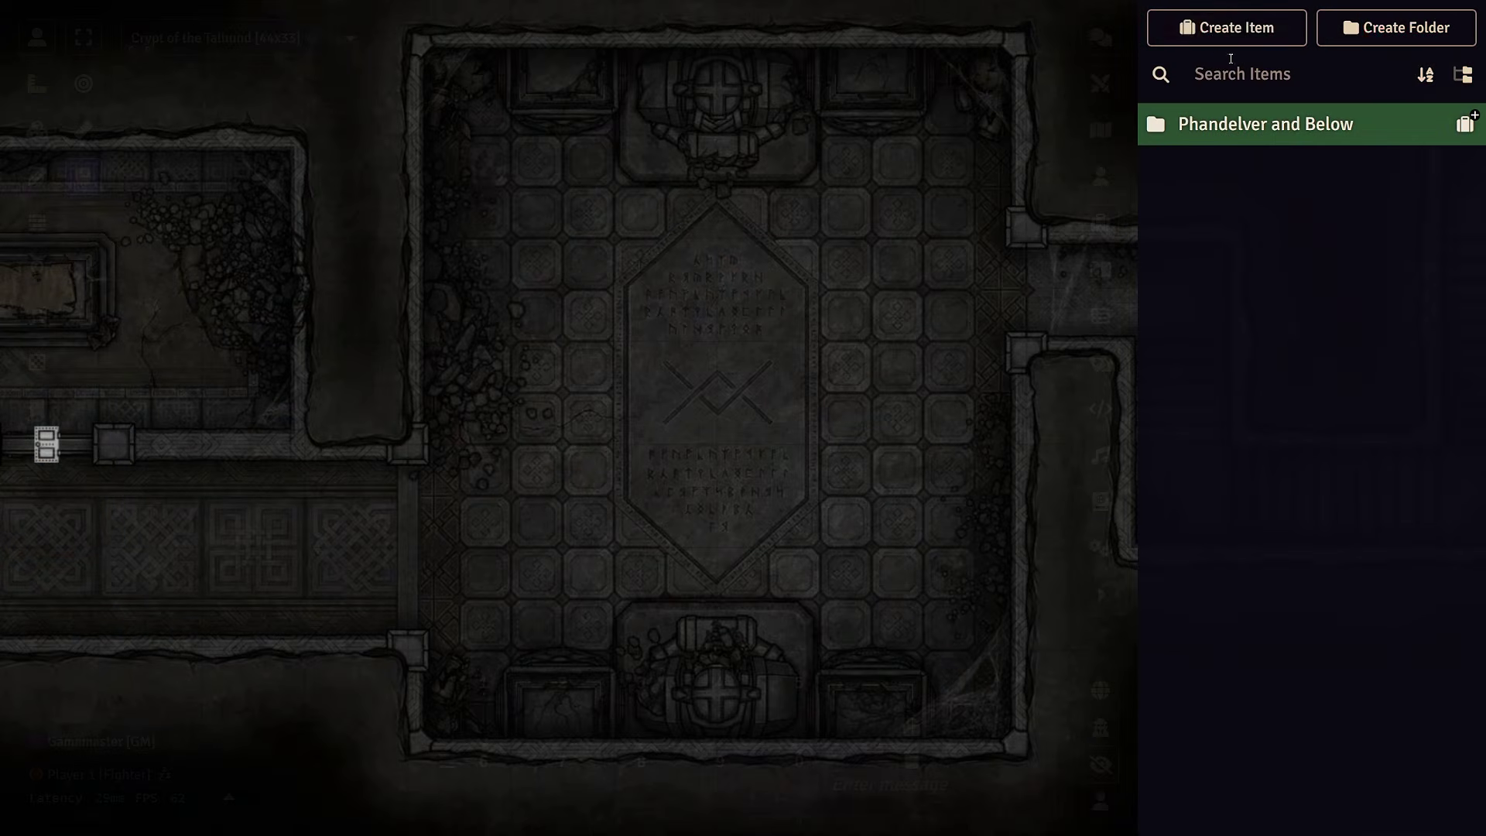
- Create a new item of type Weapon, keeping the default name New Item
click(1227, 29)
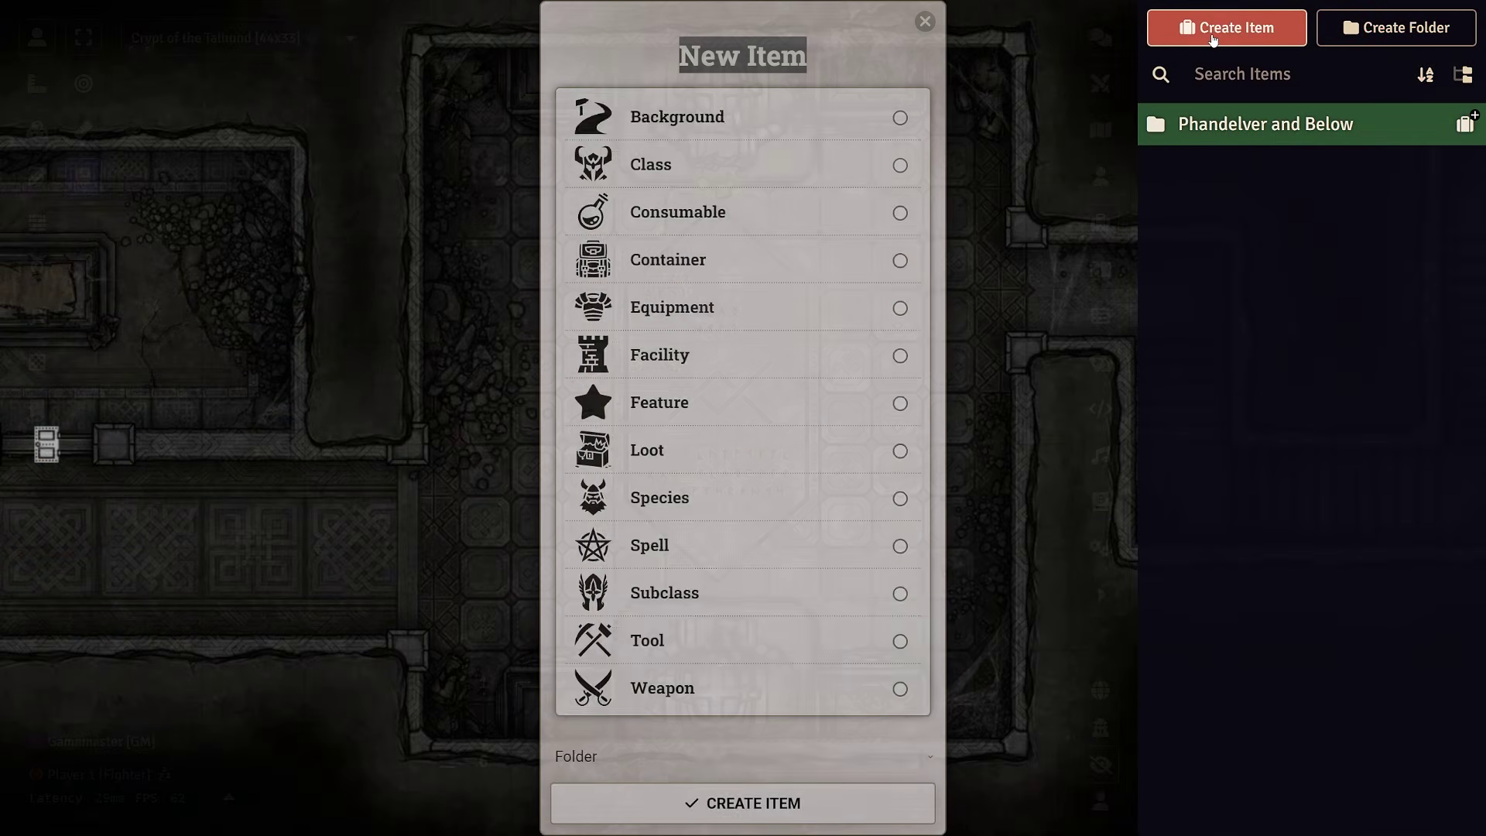
click(816, 679)
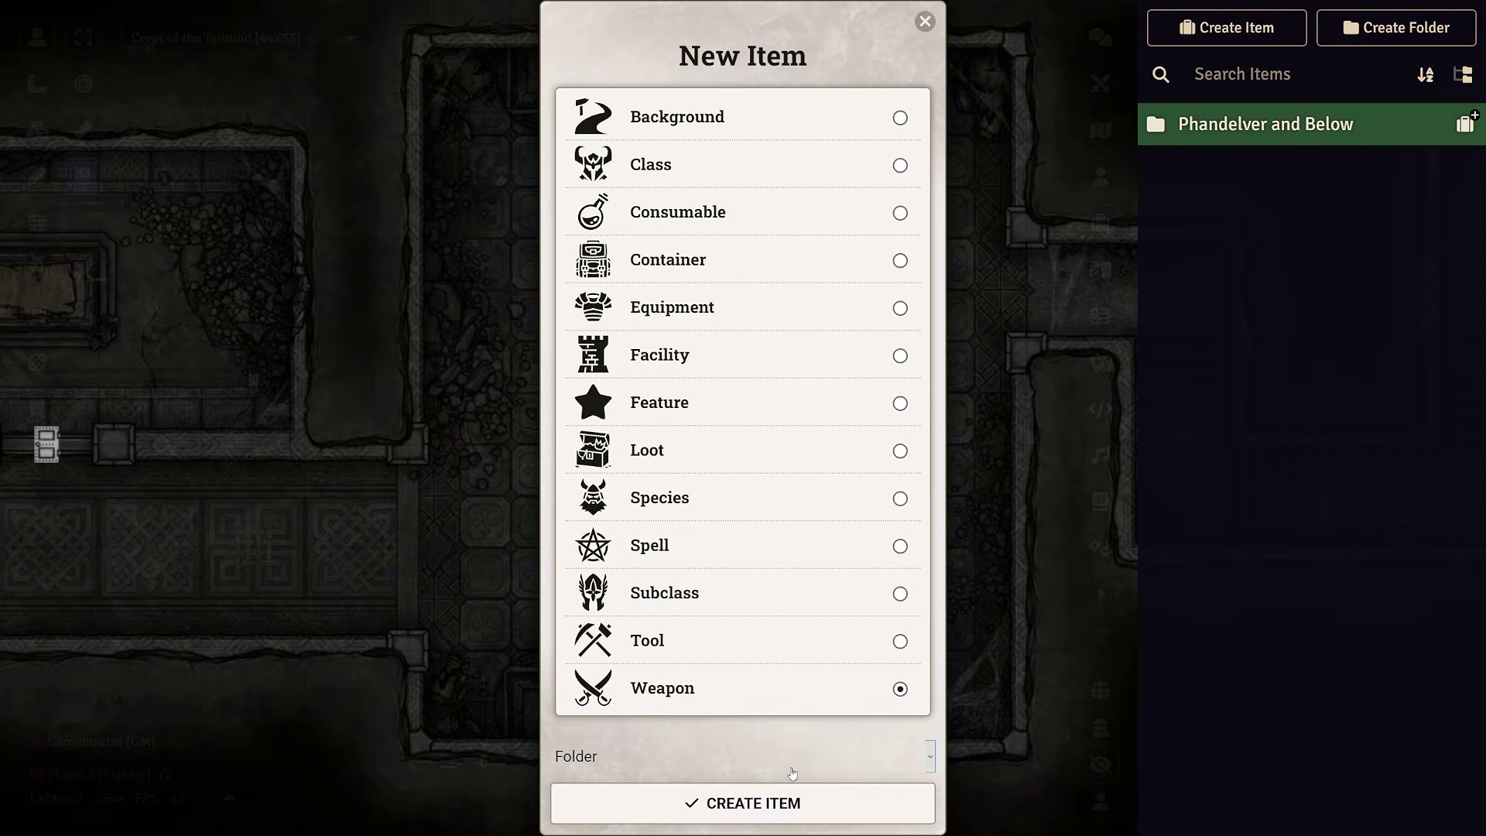
click(767, 804)
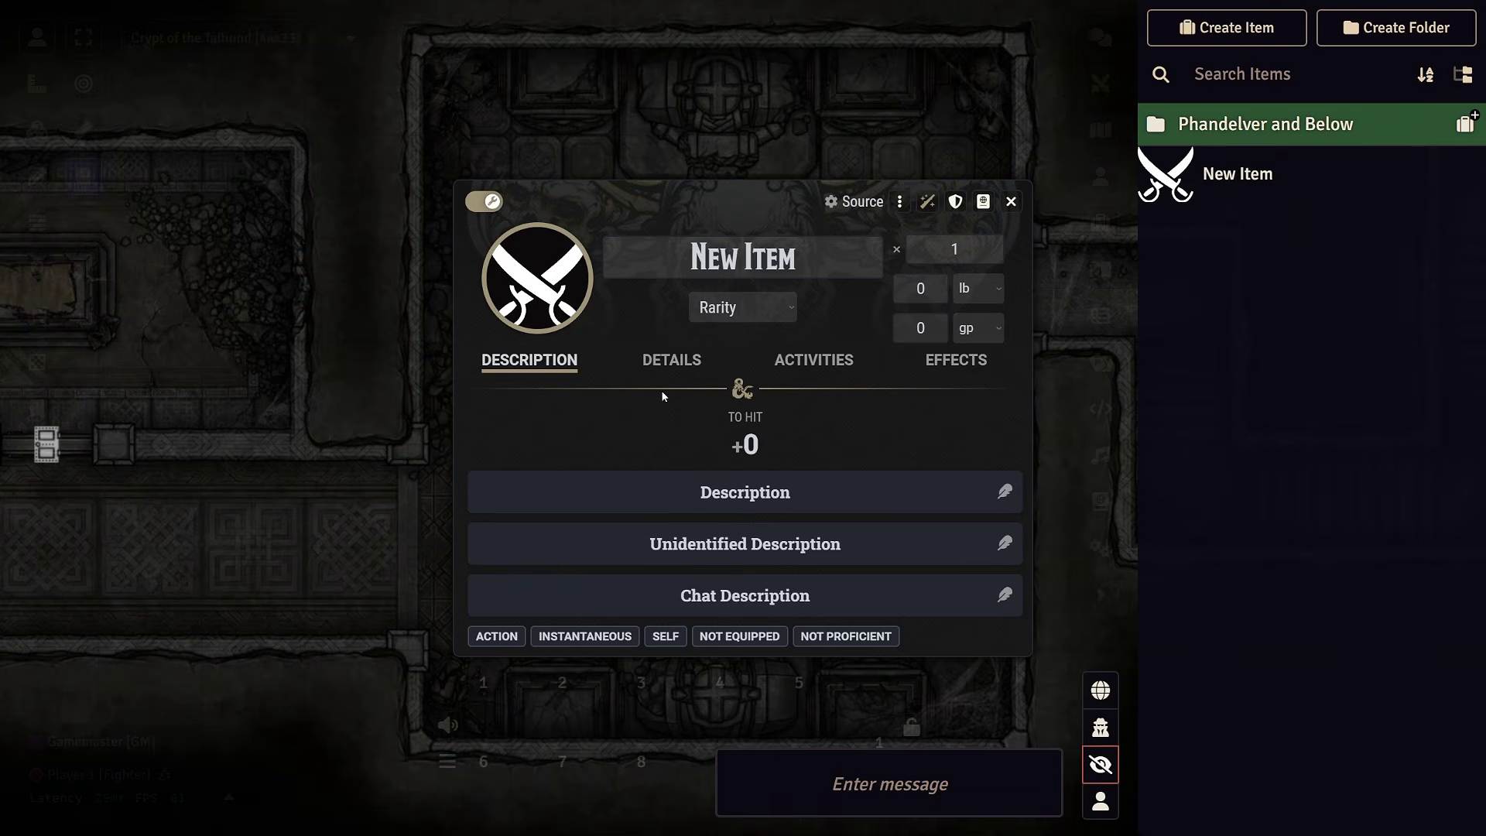
- Open the image browser for the weapon's icon and go to the icons/weapons/bows folder in the core data
click(535, 282)
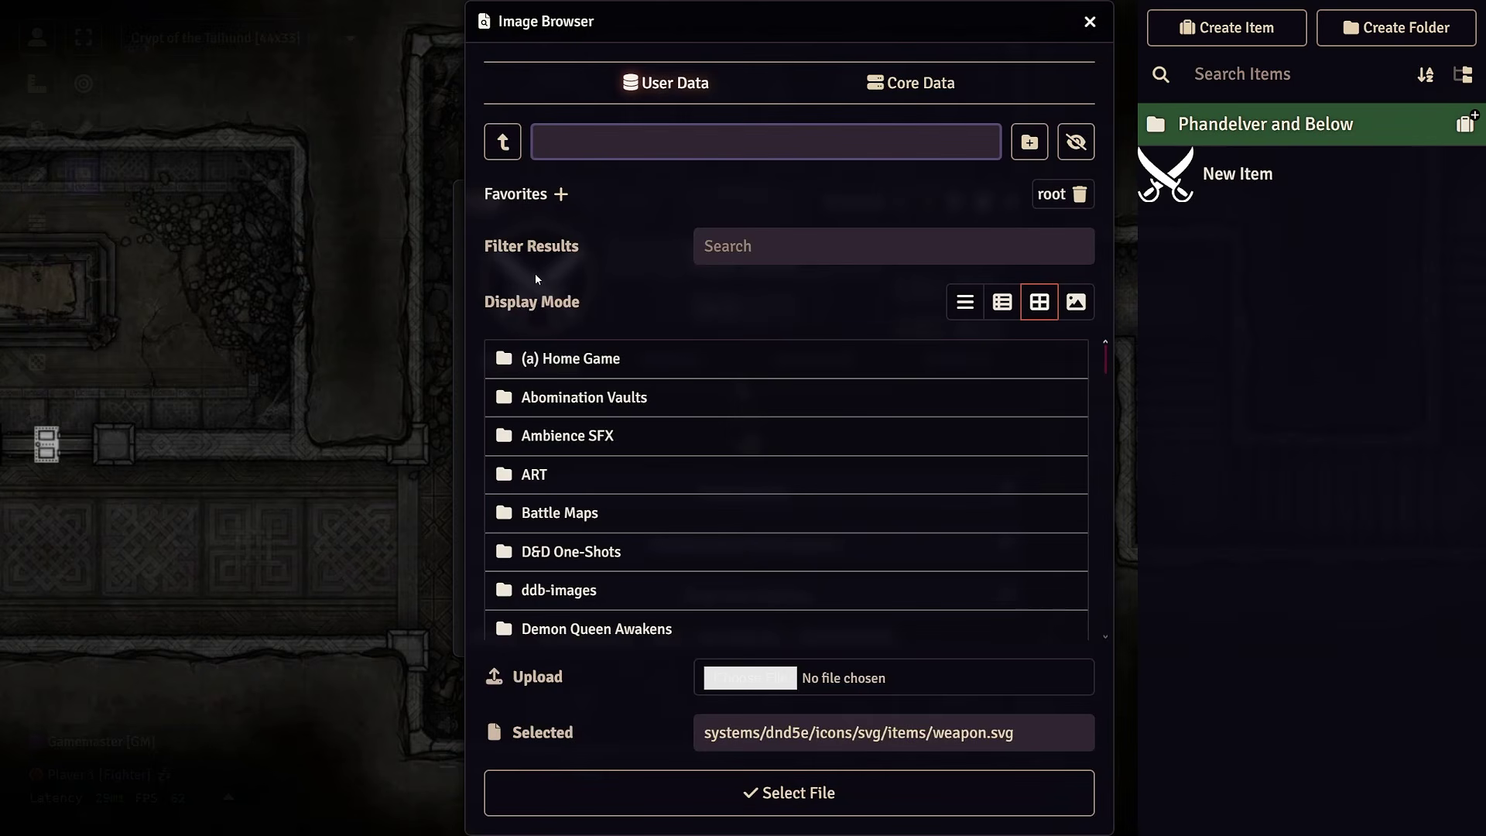
click(916, 89)
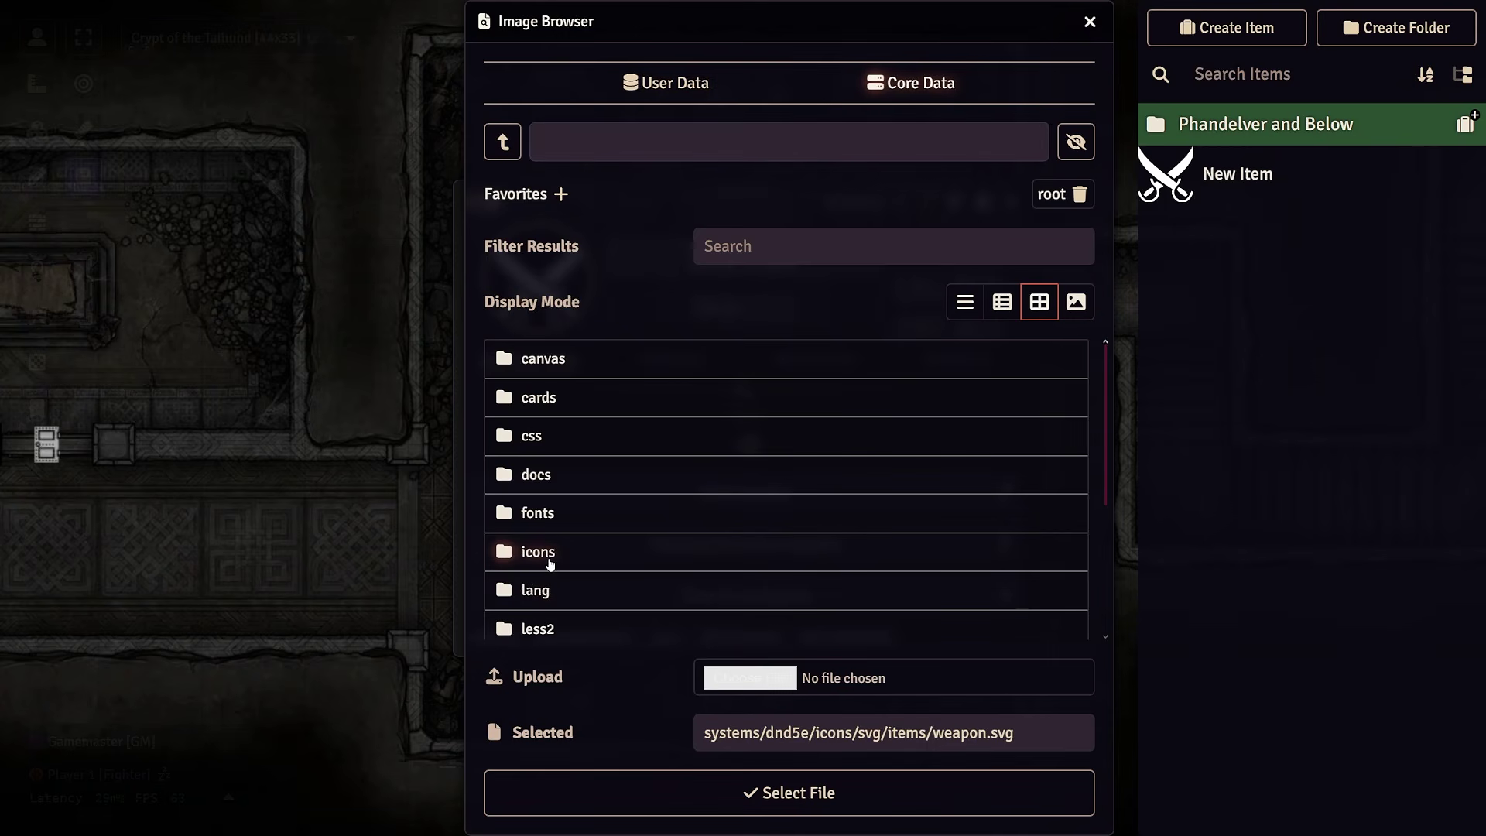
click(539, 551)
scroll(602, 513, down, 5)
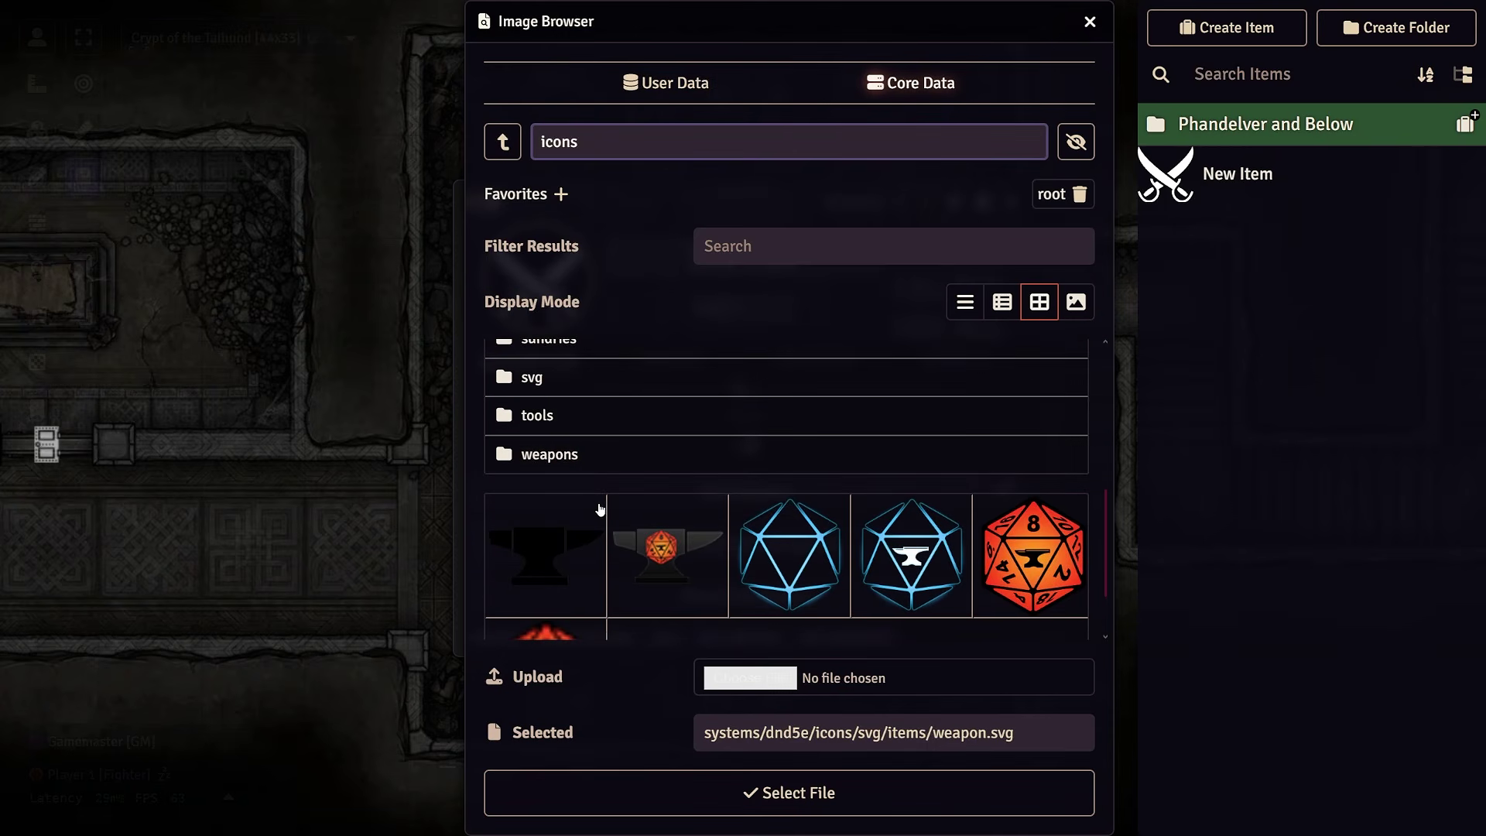
click(552, 456)
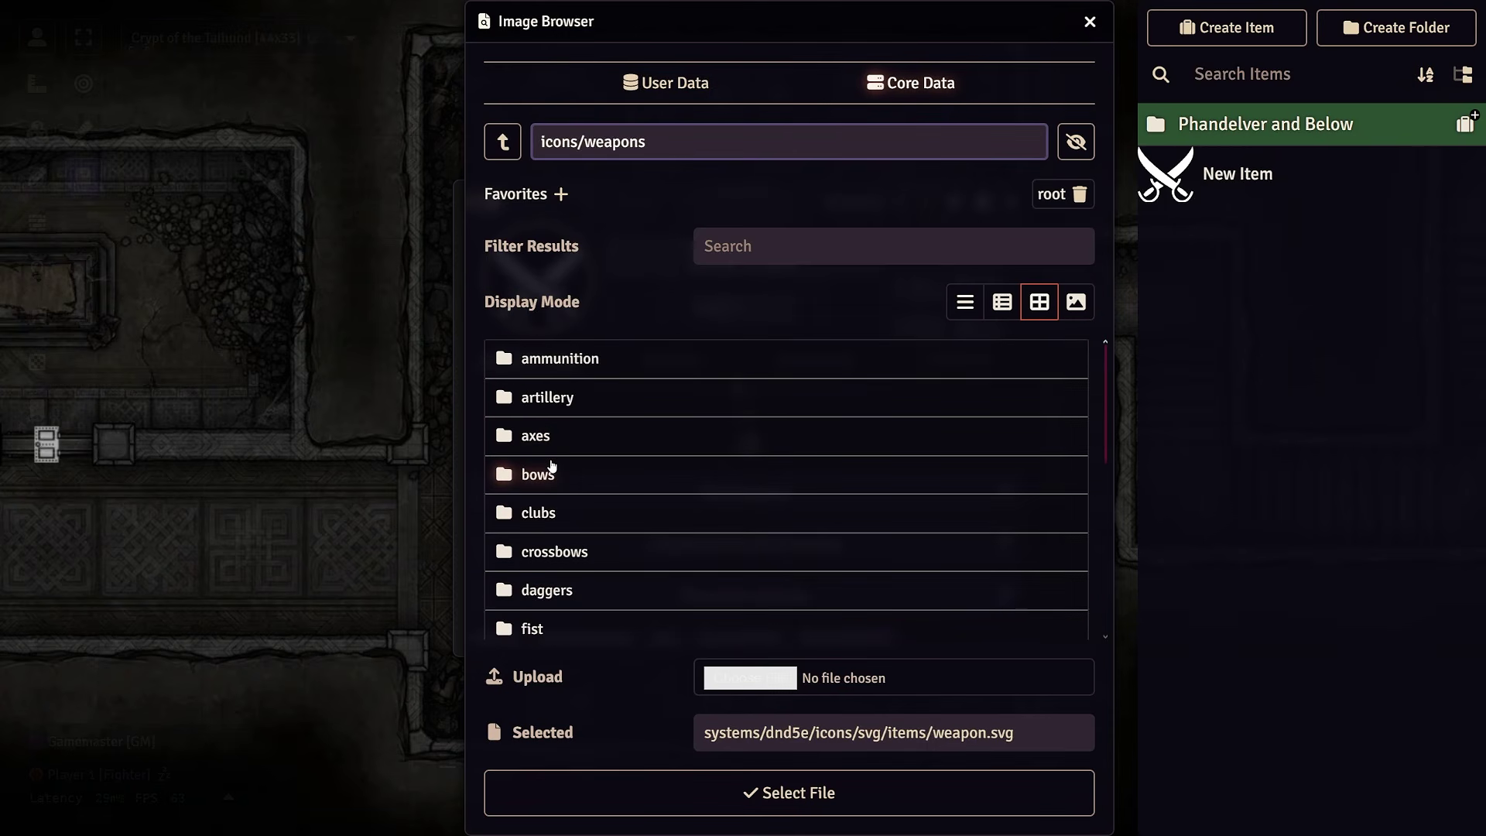
click(538, 473)
- Choose the silvery-blue curved bow image from the bows folder as the weapon's icon
scroll(739, 475, down, 5)
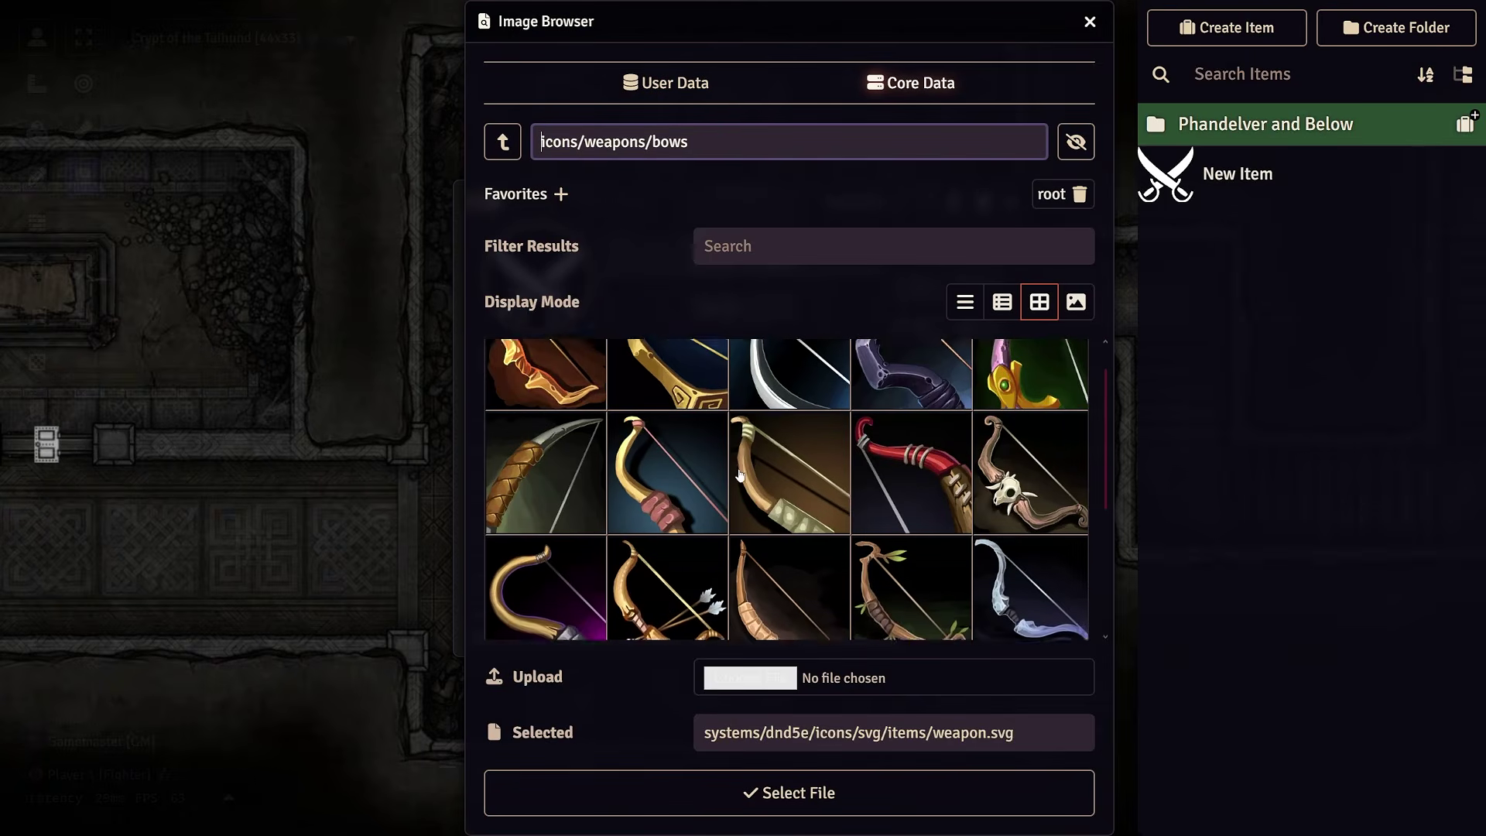
scroll(790, 471, up, 3)
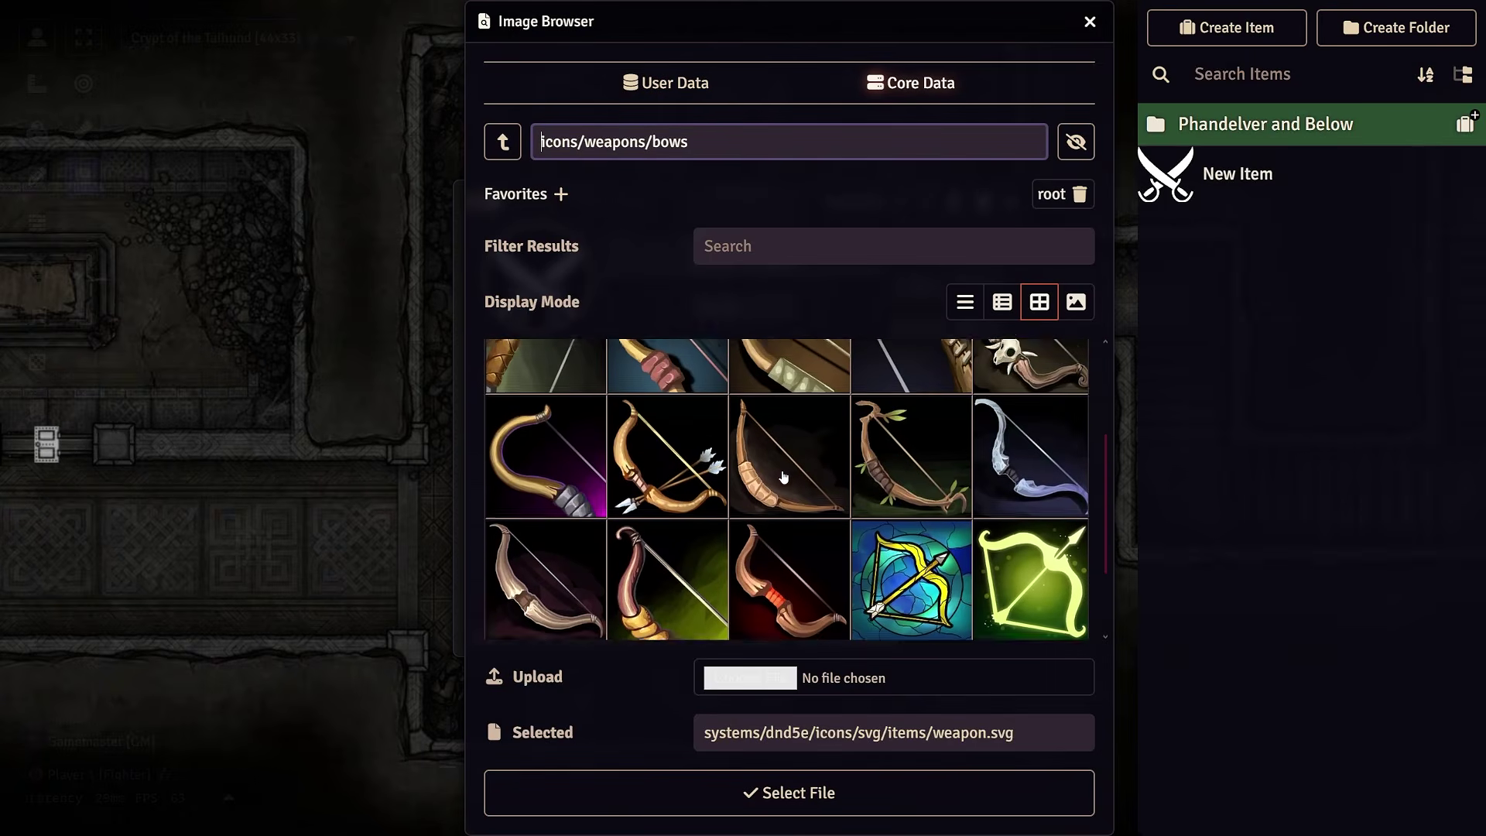
click(974, 514)
click(805, 786)
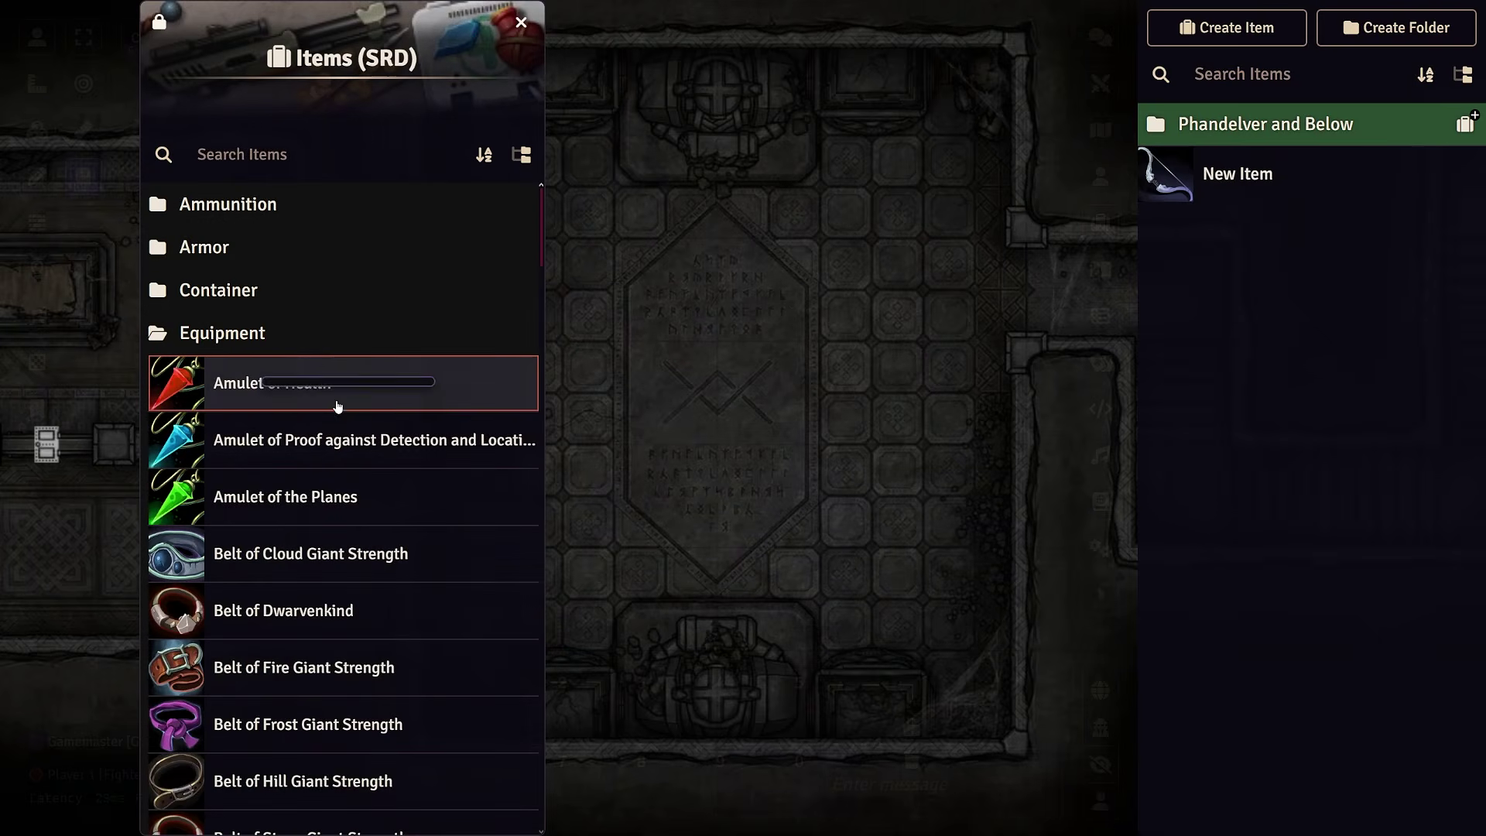
- Import the Amulet of Health from the Items (SRD) compendium into the world's items and close the compendium
click(337, 404)
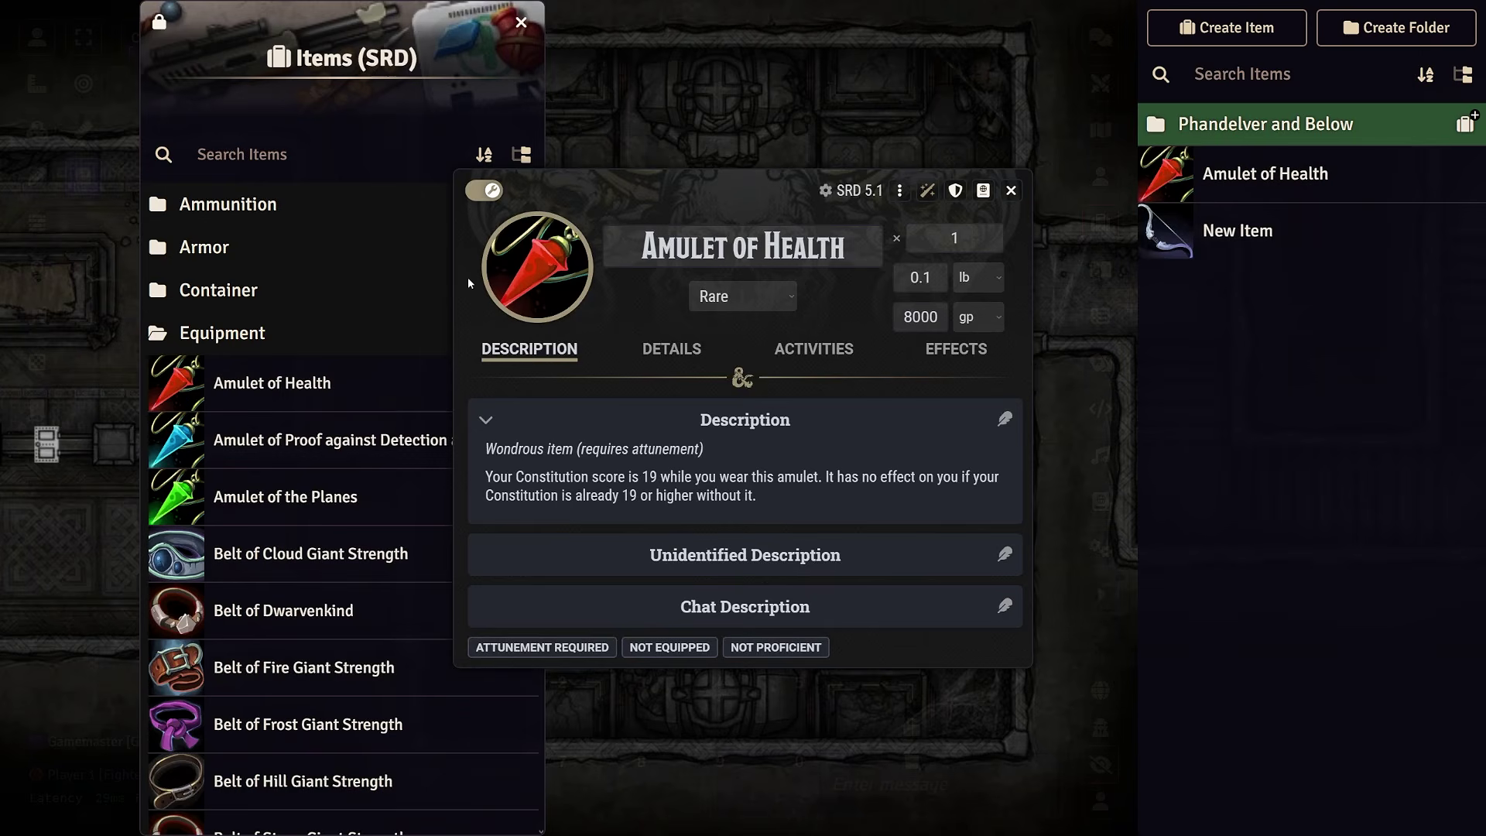
click(521, 21)
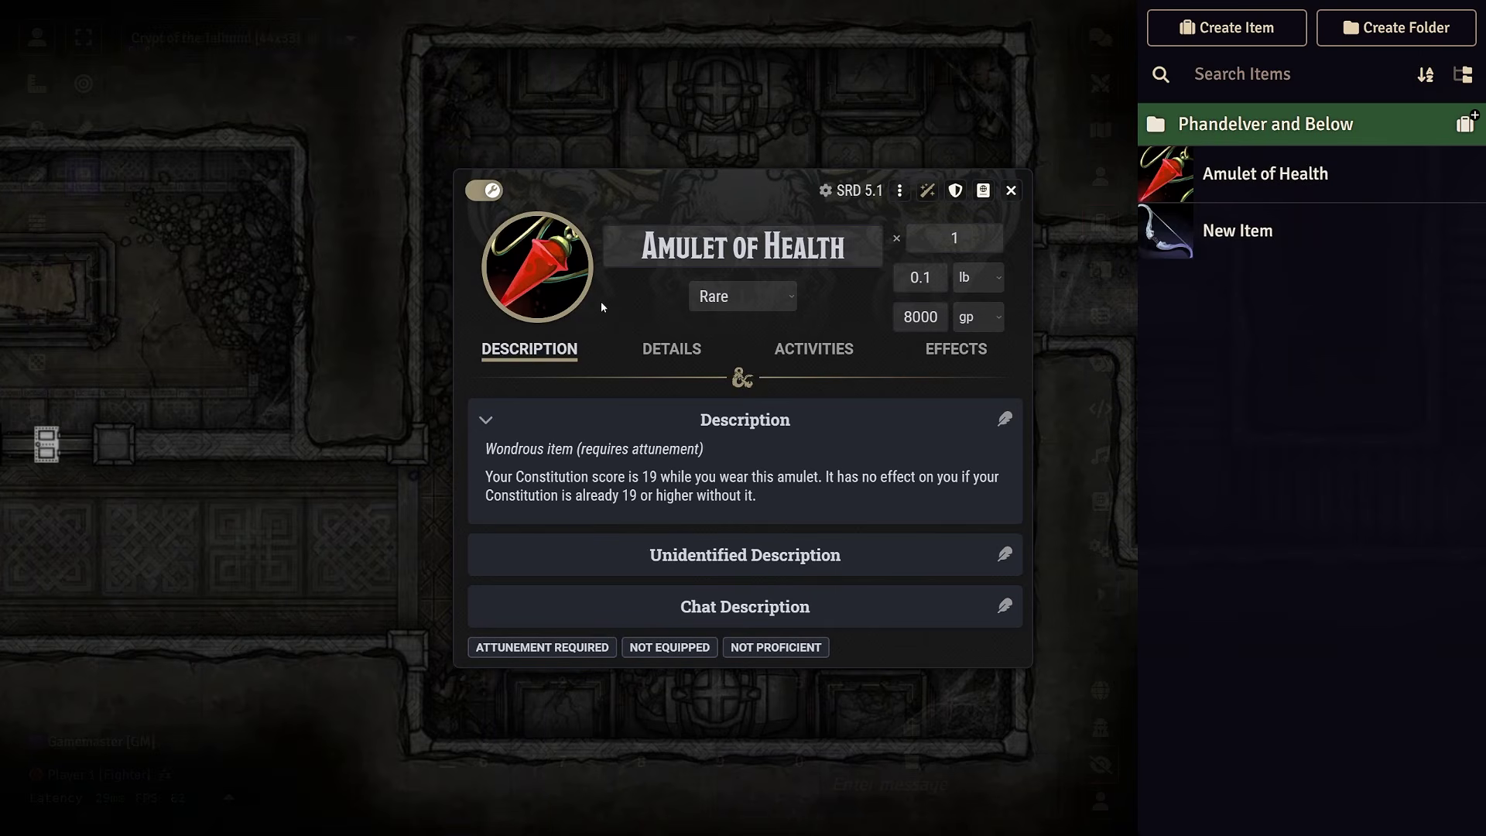
- Open the image browser for the Amulet of Health's icon and look through the neck equipment images
click(534, 280)
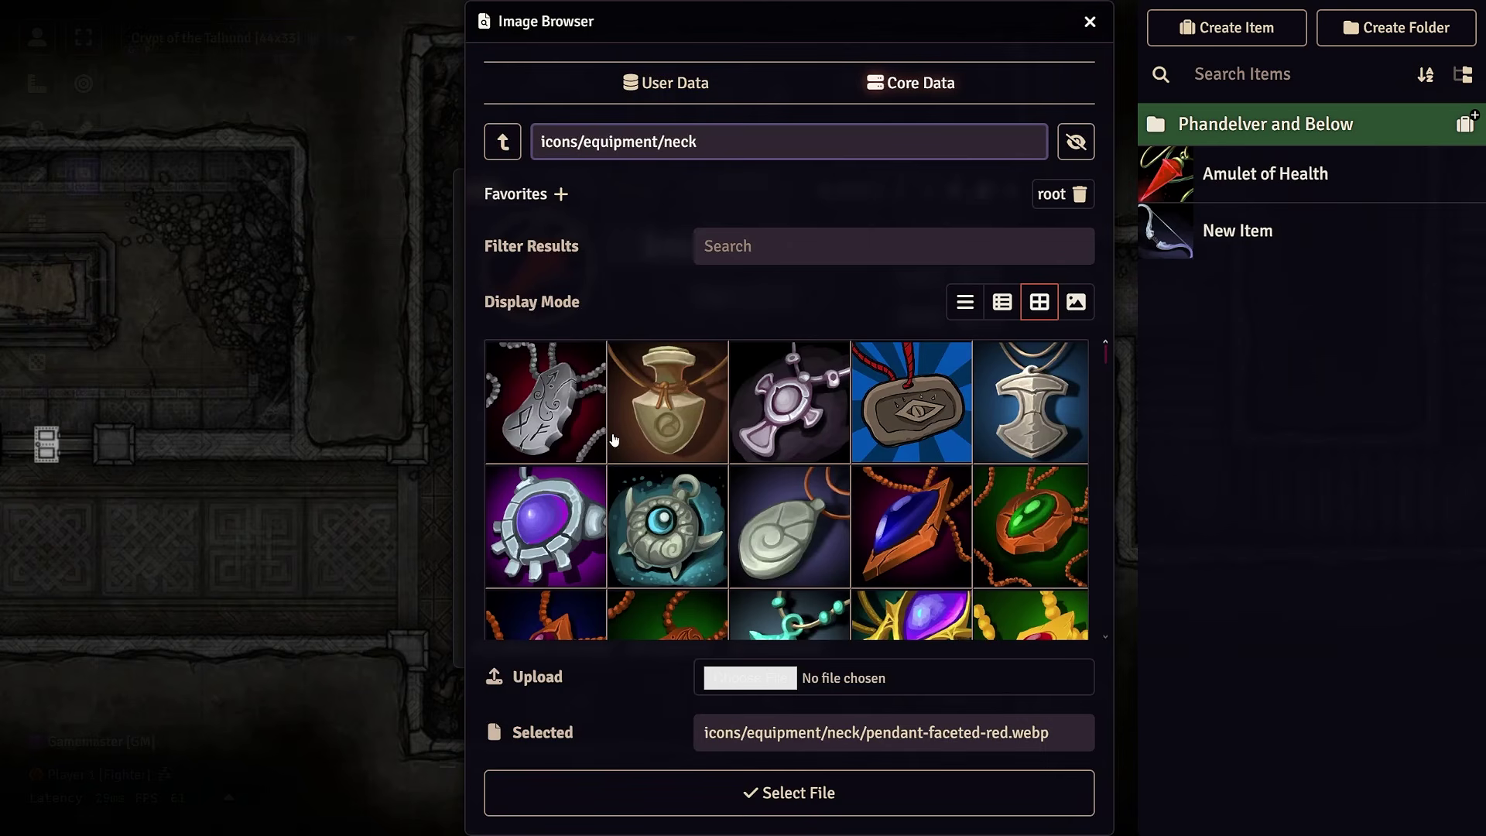
scroll(806, 461, down, 10)
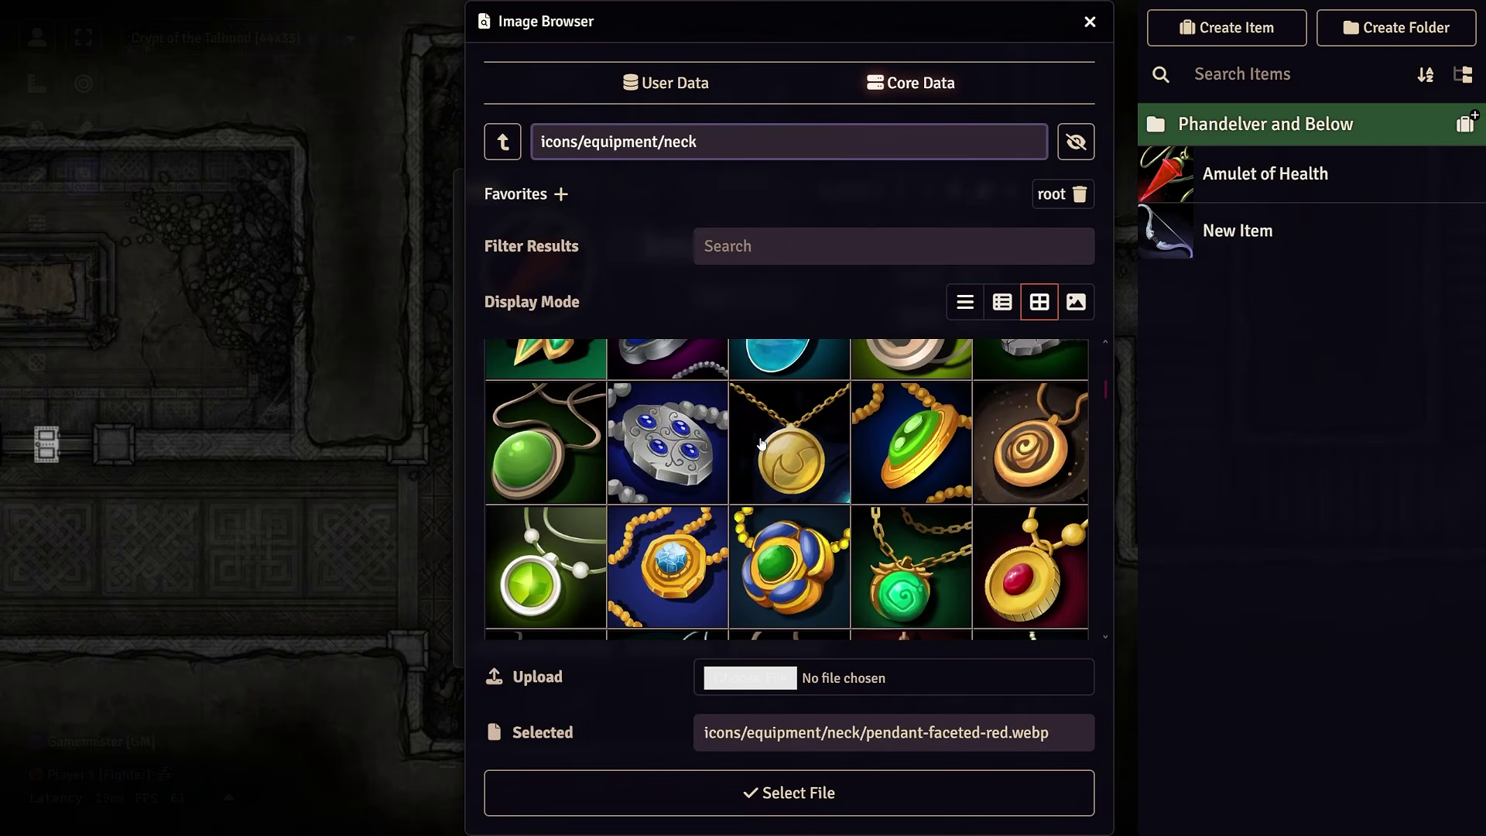
scroll(761, 444, down, 5)
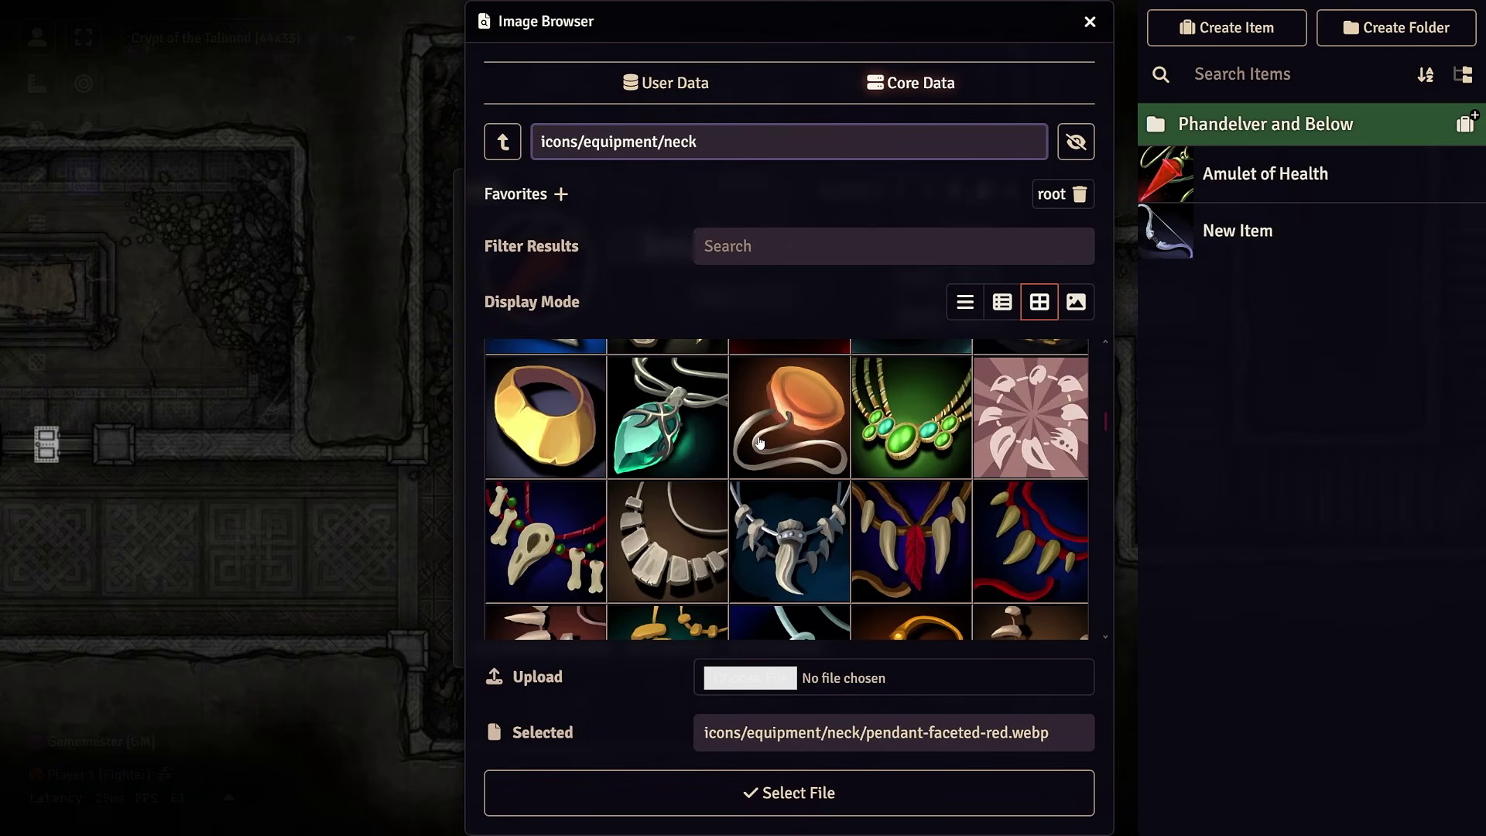
scroll(760, 443, down, 1)
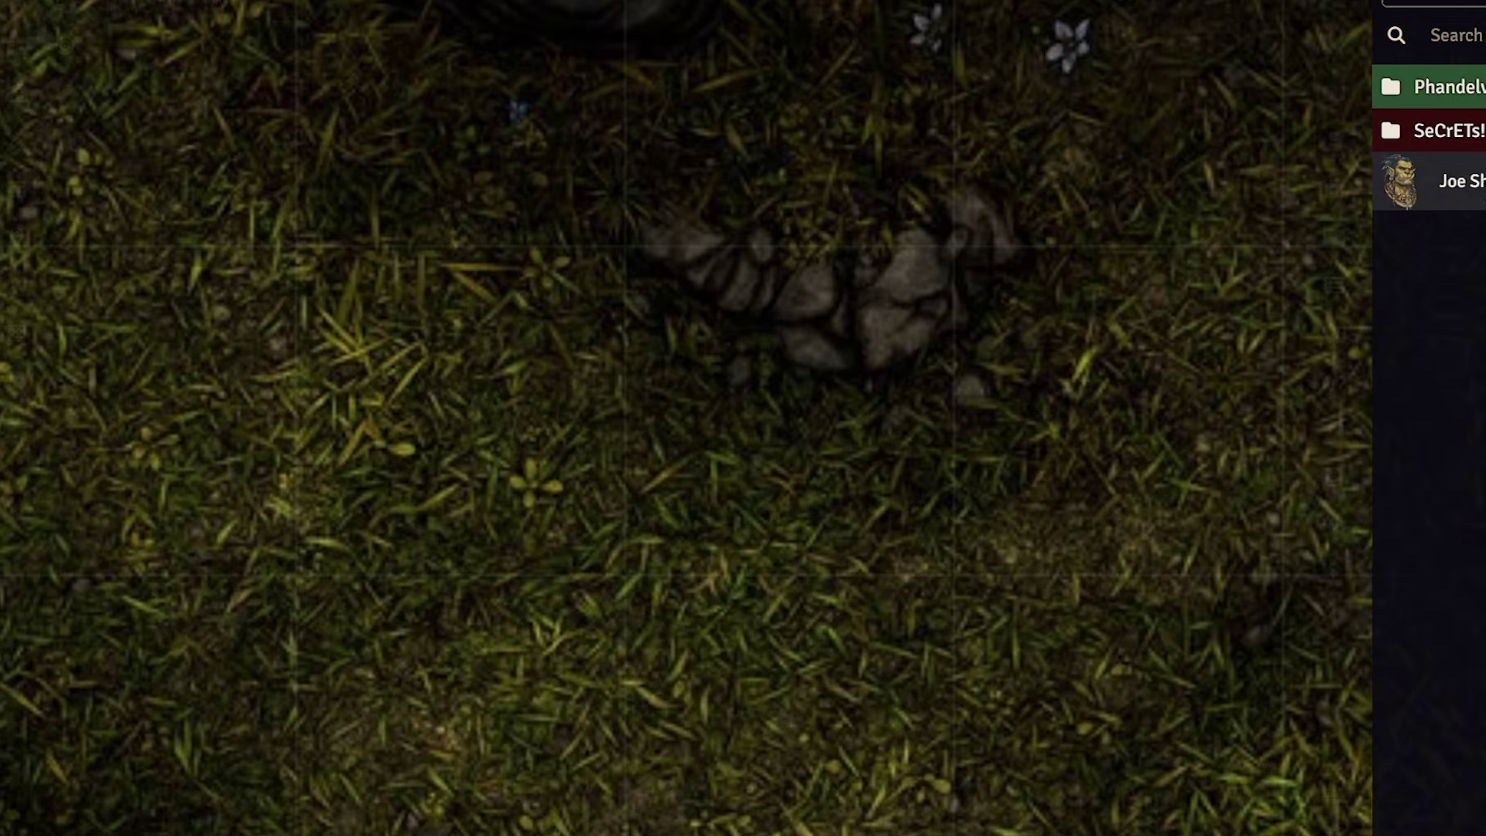
- Place the orc character's token on the grass of the scene and enable its Dynamic Token Ring
drag(1401, 182, 794, 392)
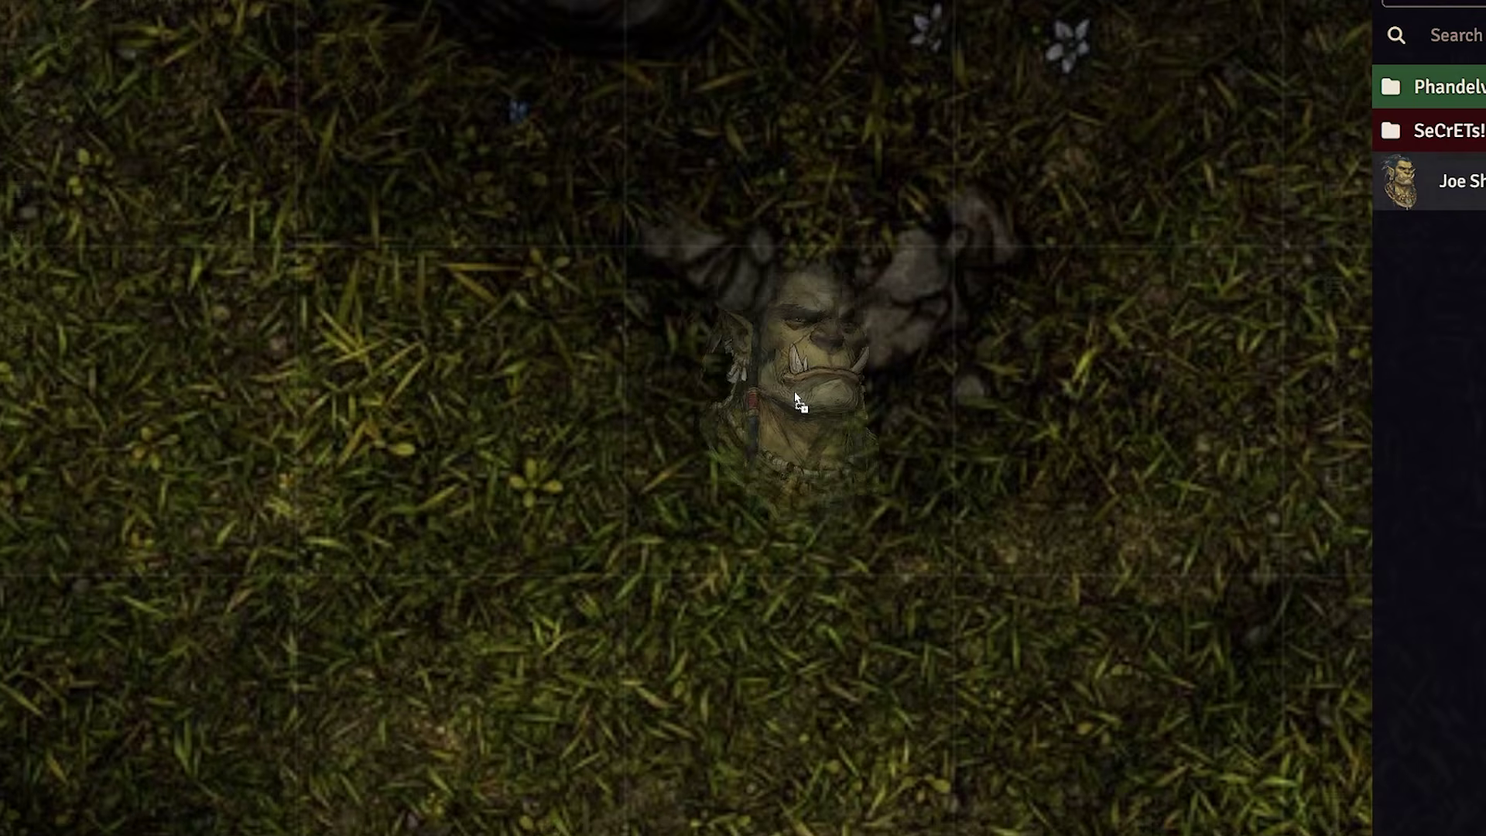
right_click(775, 409)
click(544, 622)
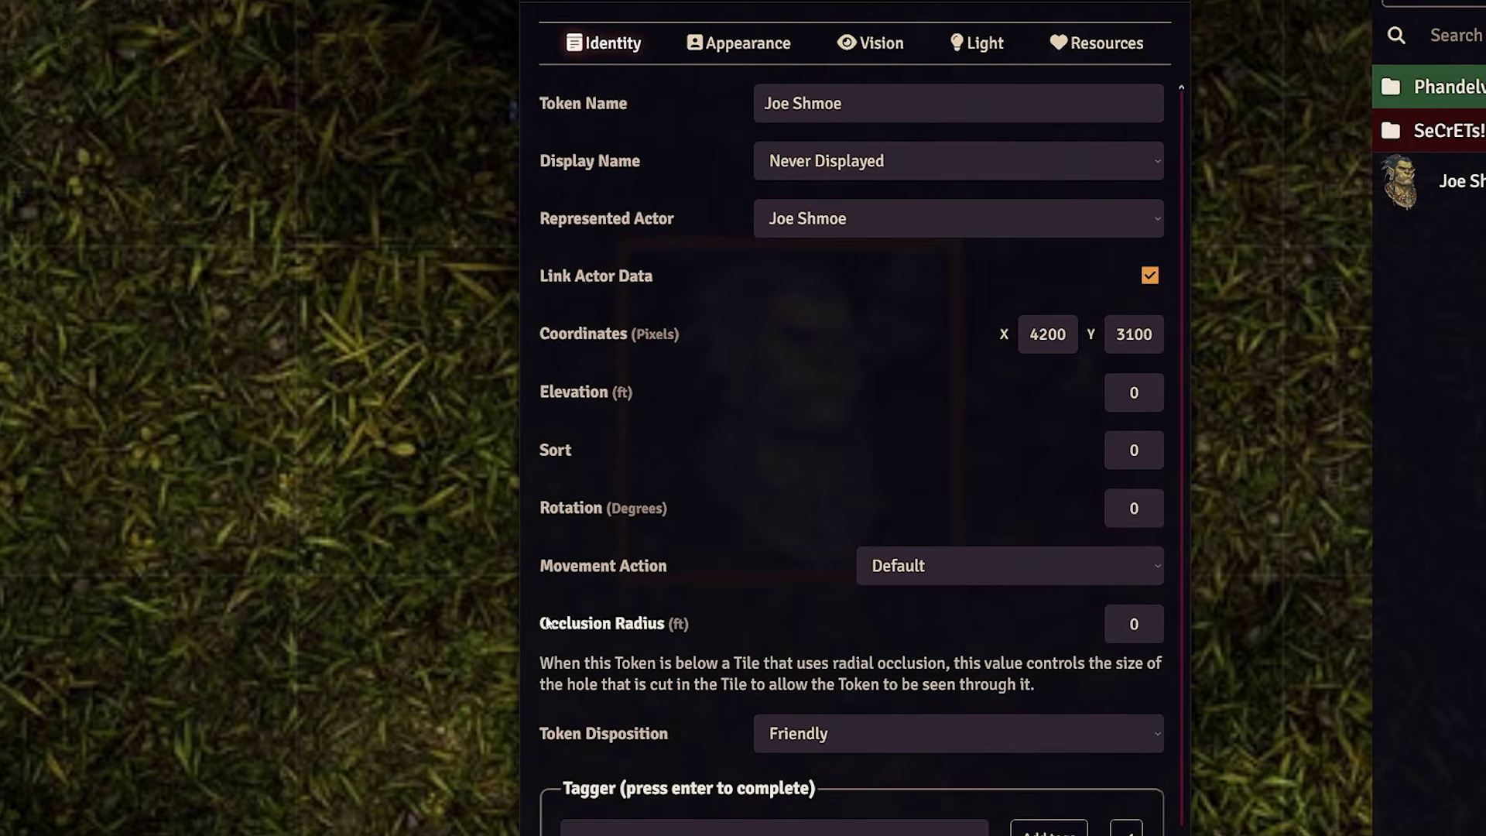
click(739, 42)
scroll(706, 341, down, 7)
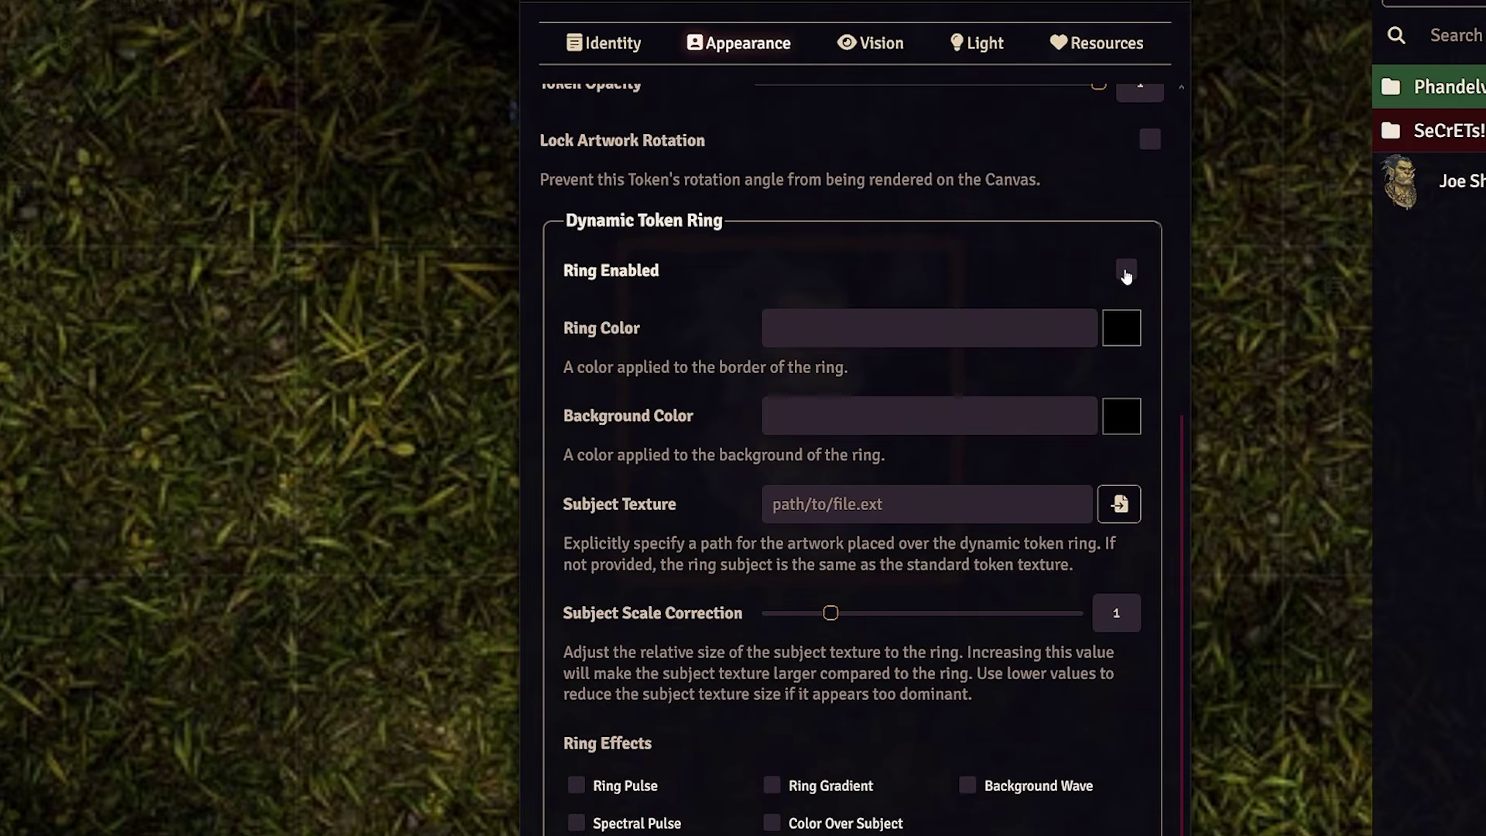
click(1126, 272)
mouse_move(292, 639)
mouse_down()
mouse_move(321, 639)
mouse_move(290, 640)
mouse_up()
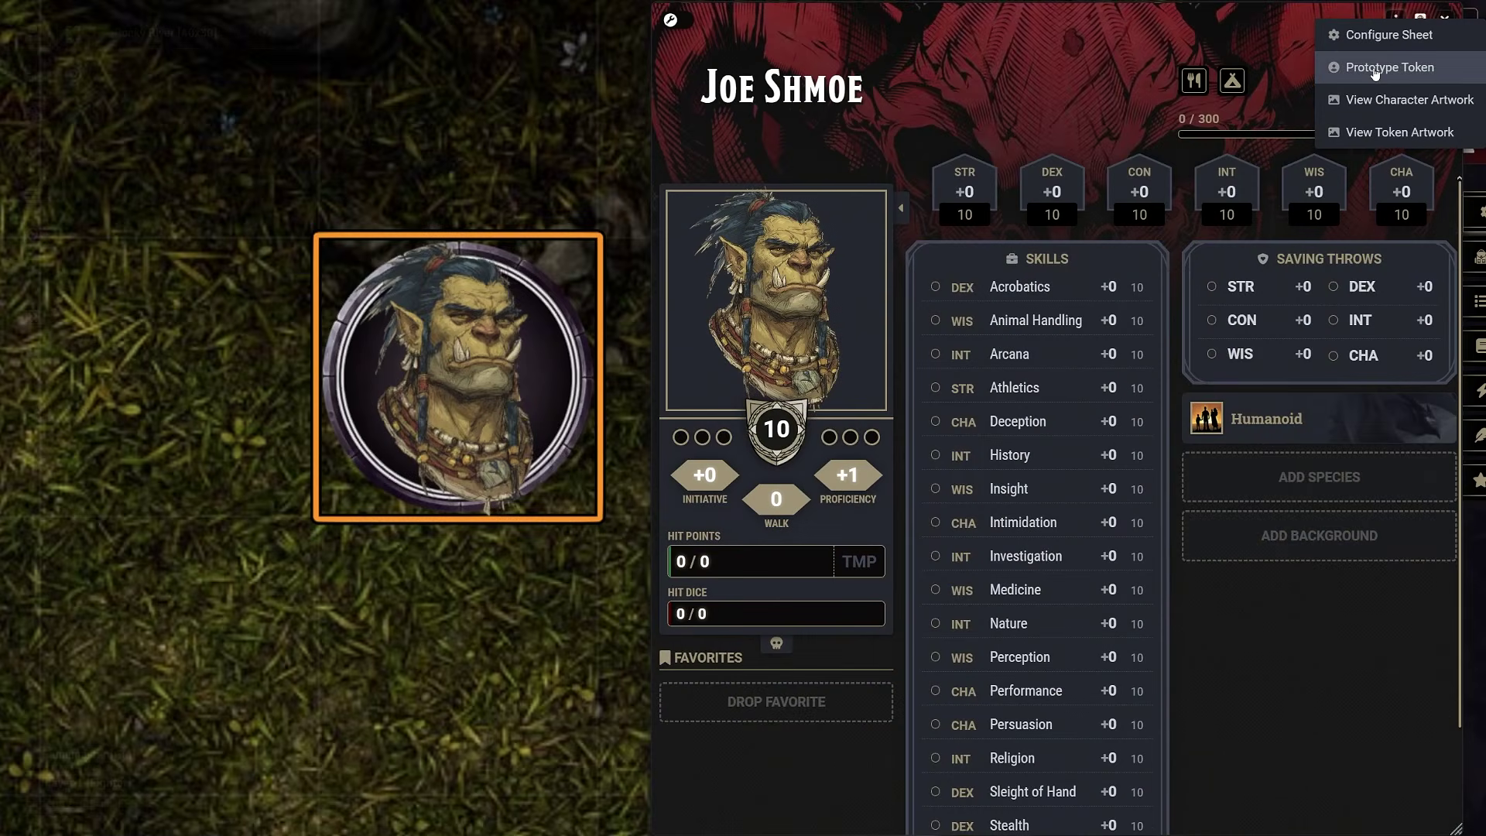
- Open the prototype token settings of the orc character
click(1308, 63)
drag(482, 25, 1080, 44)
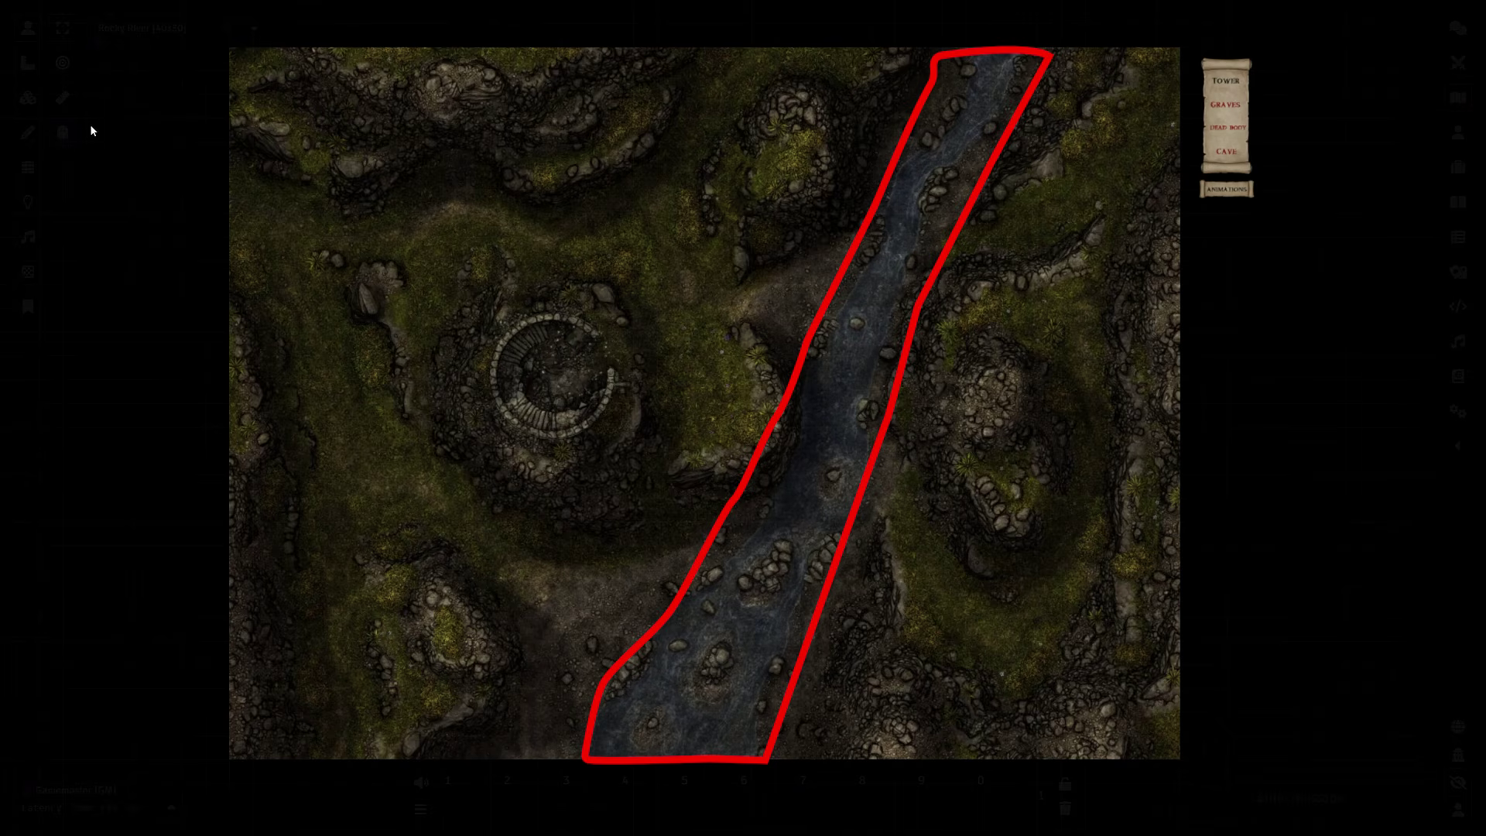
- Trace the river with a polygon region running along both banks from the map's upper edge to its lower edge
click(27, 274)
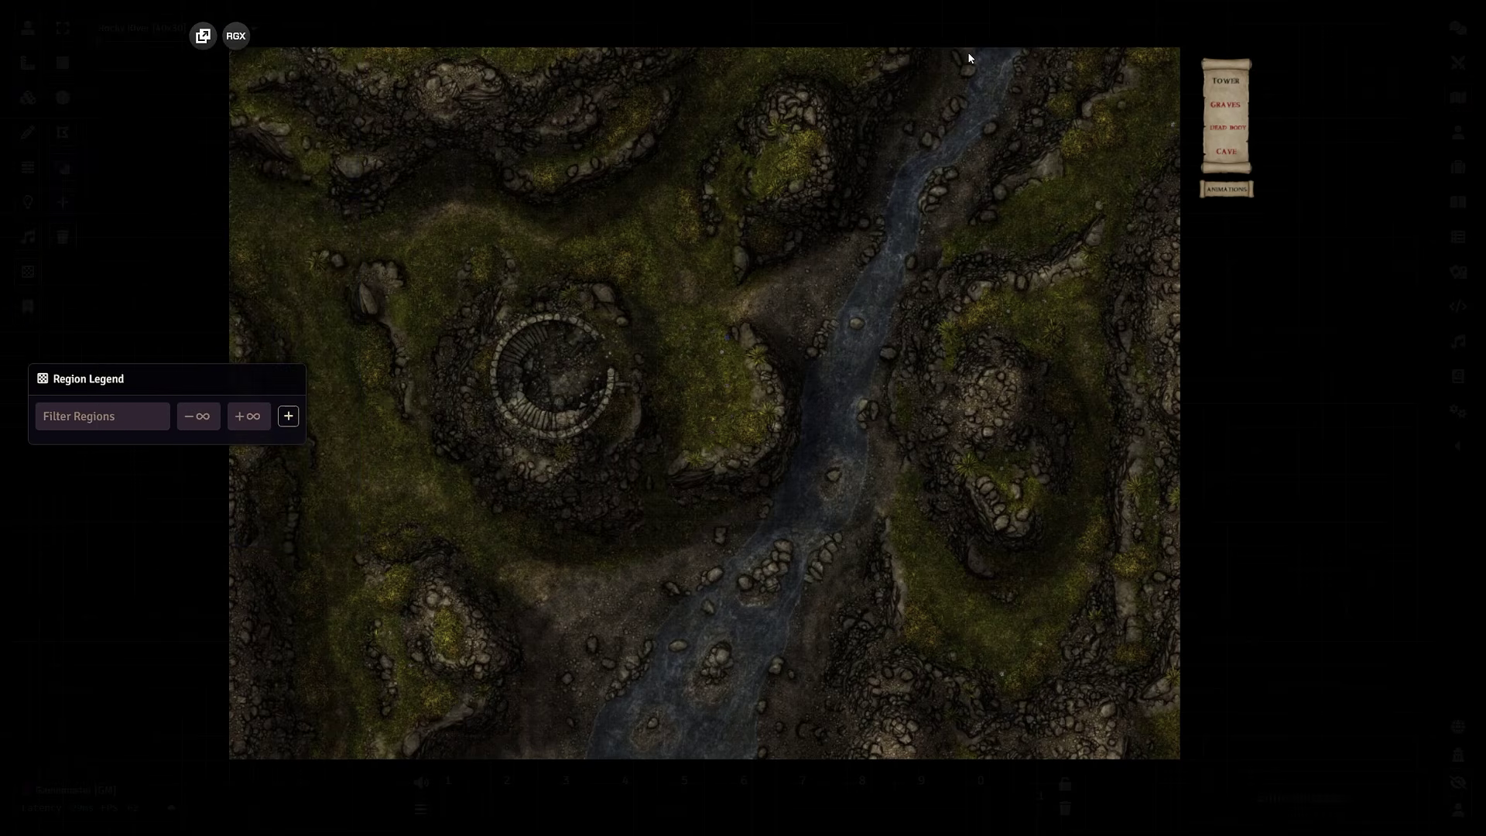
click(888, 180)
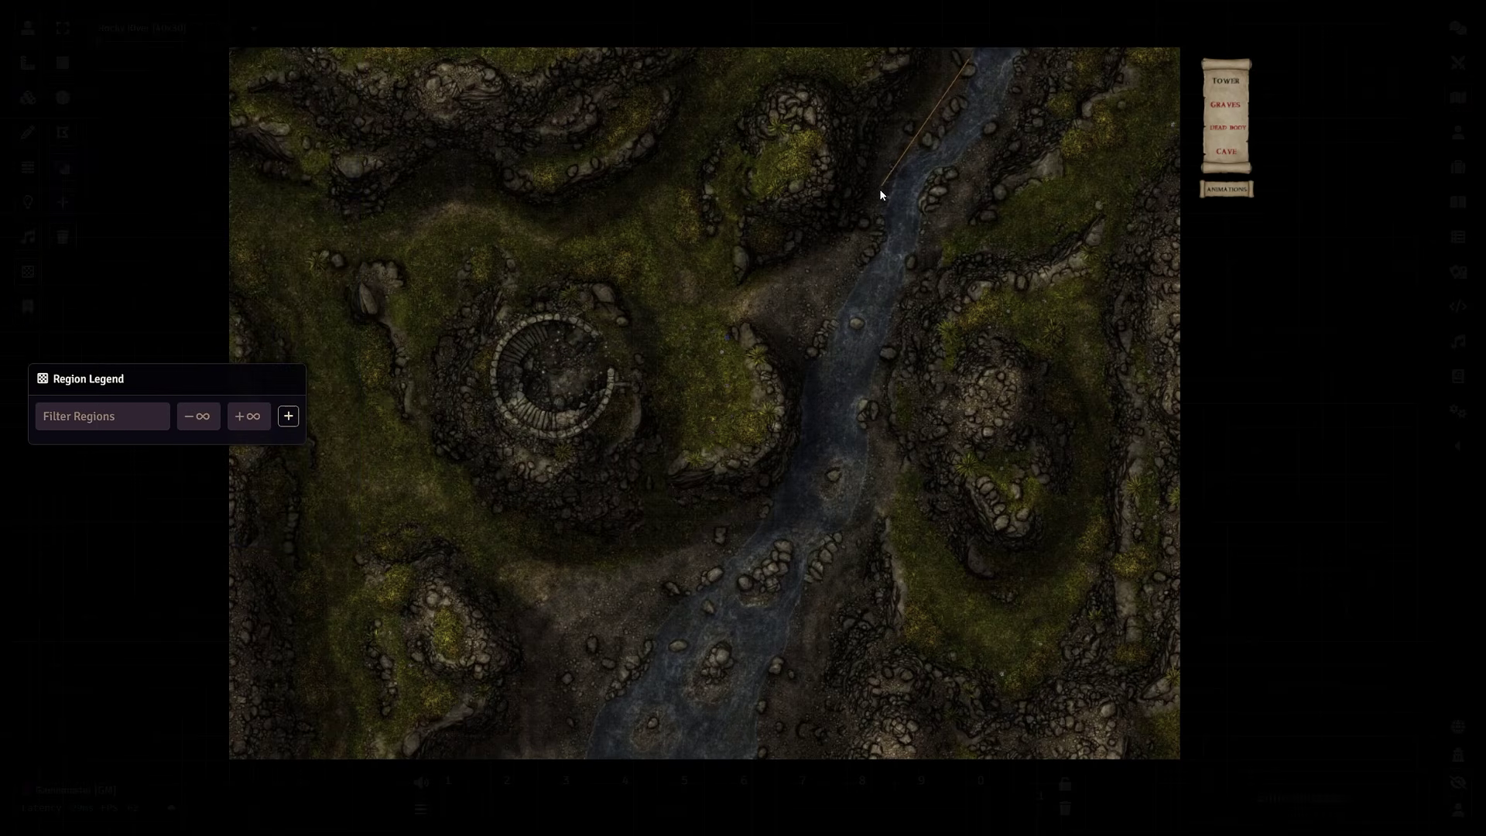
click(778, 496)
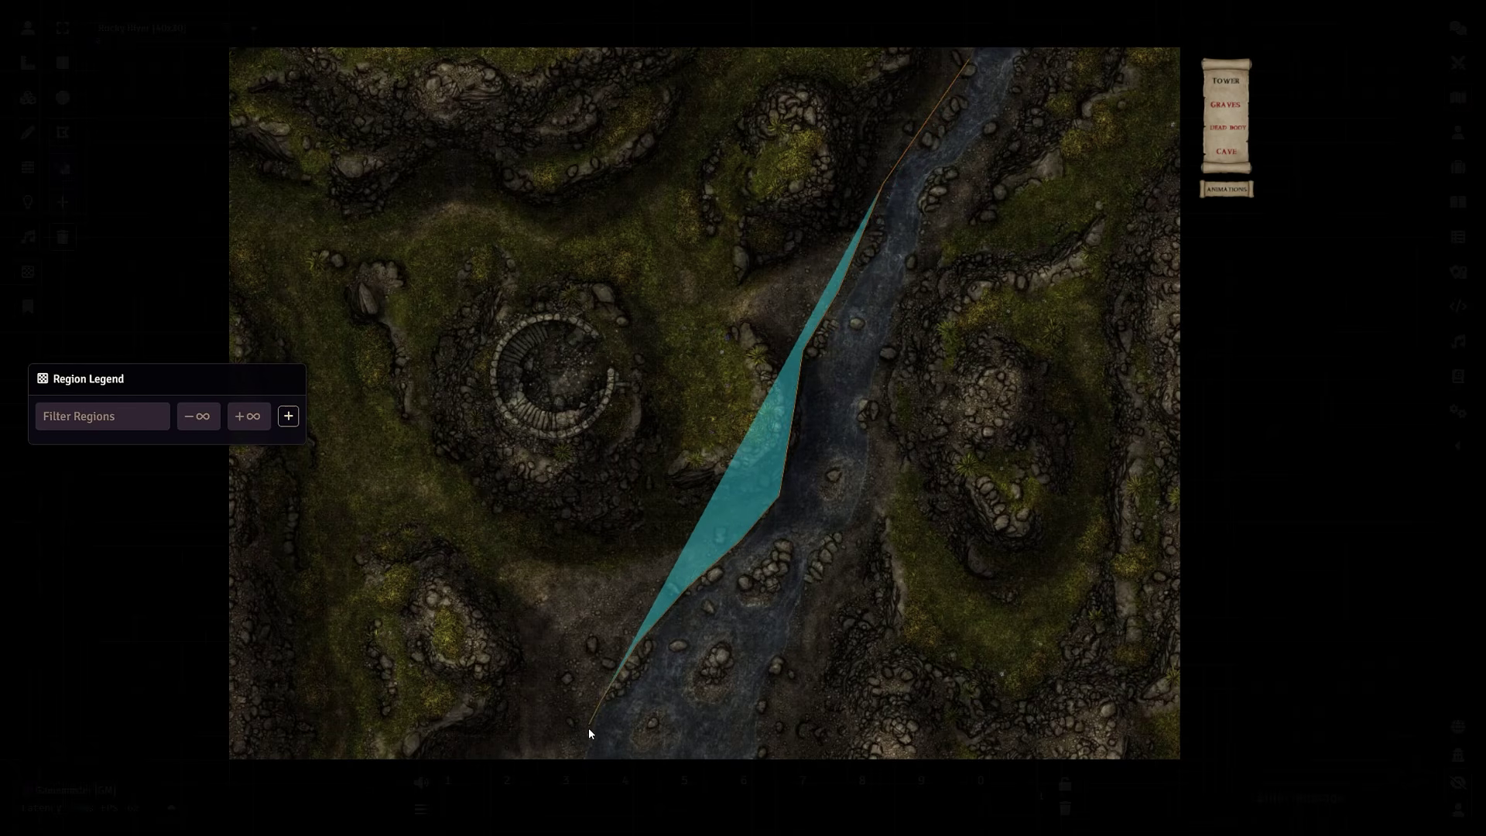
click(585, 755)
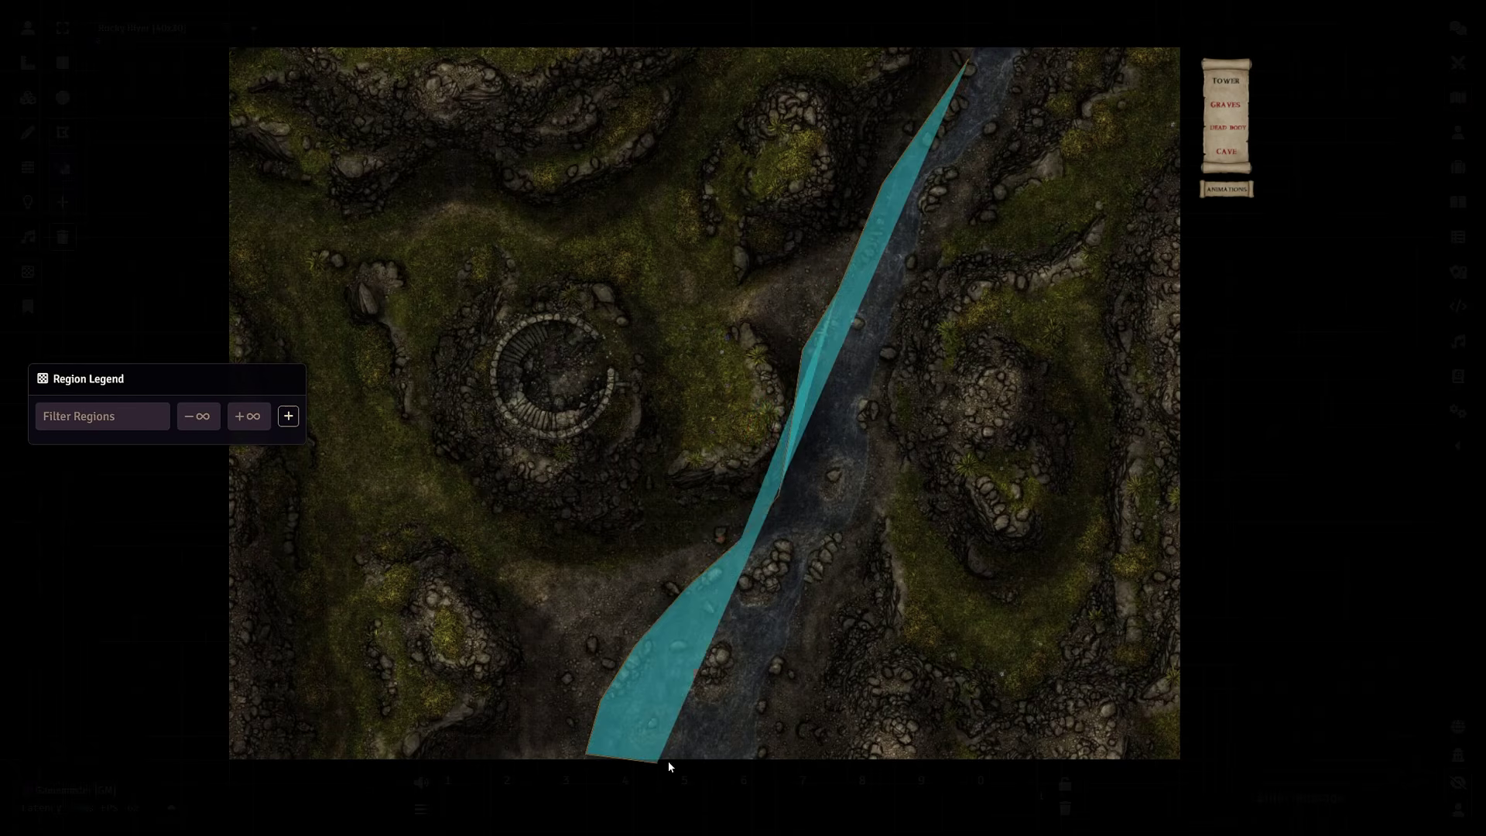
click(754, 759)
click(813, 573)
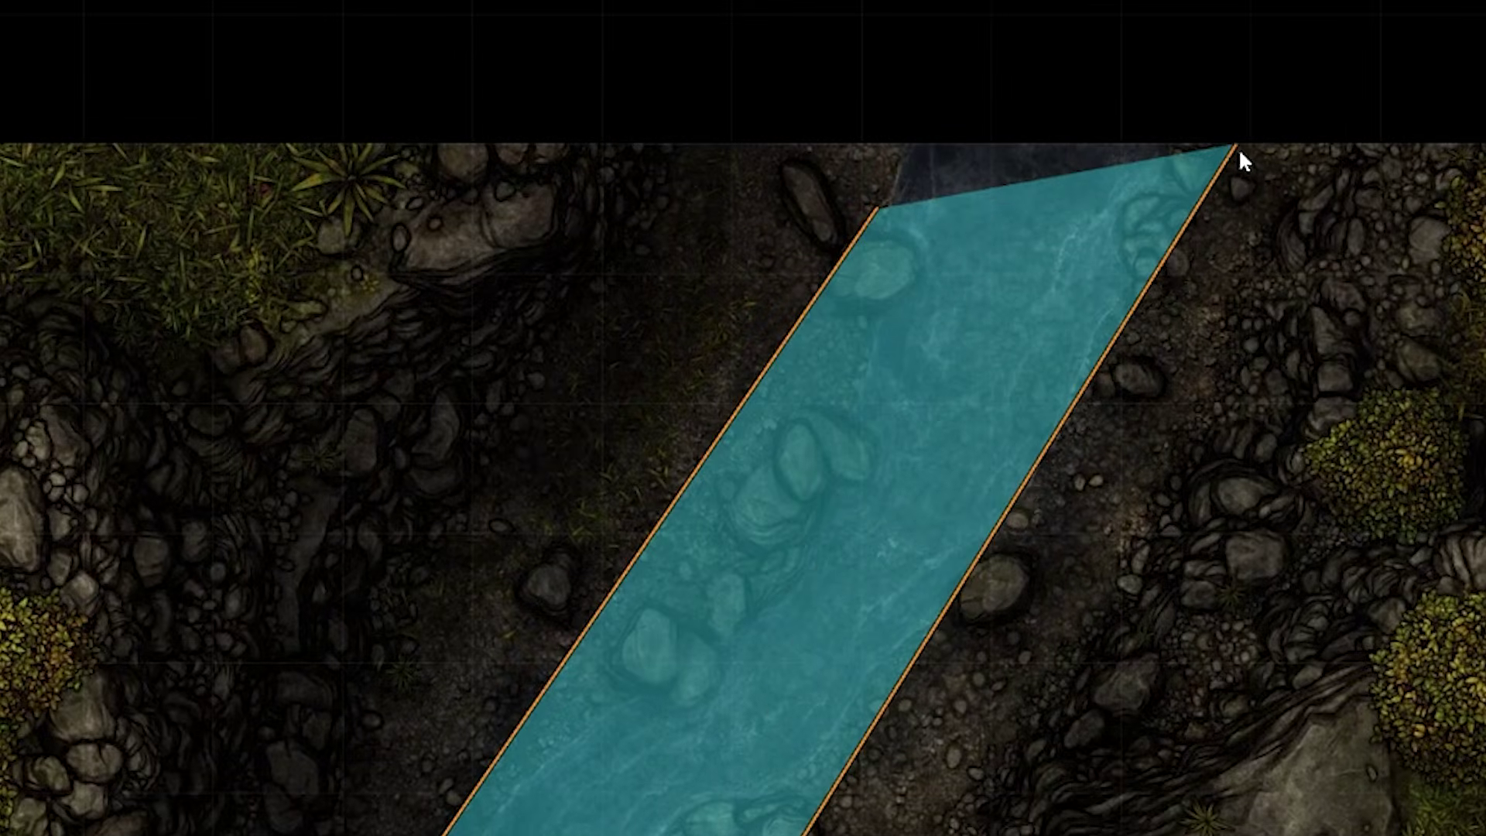
click(1237, 146)
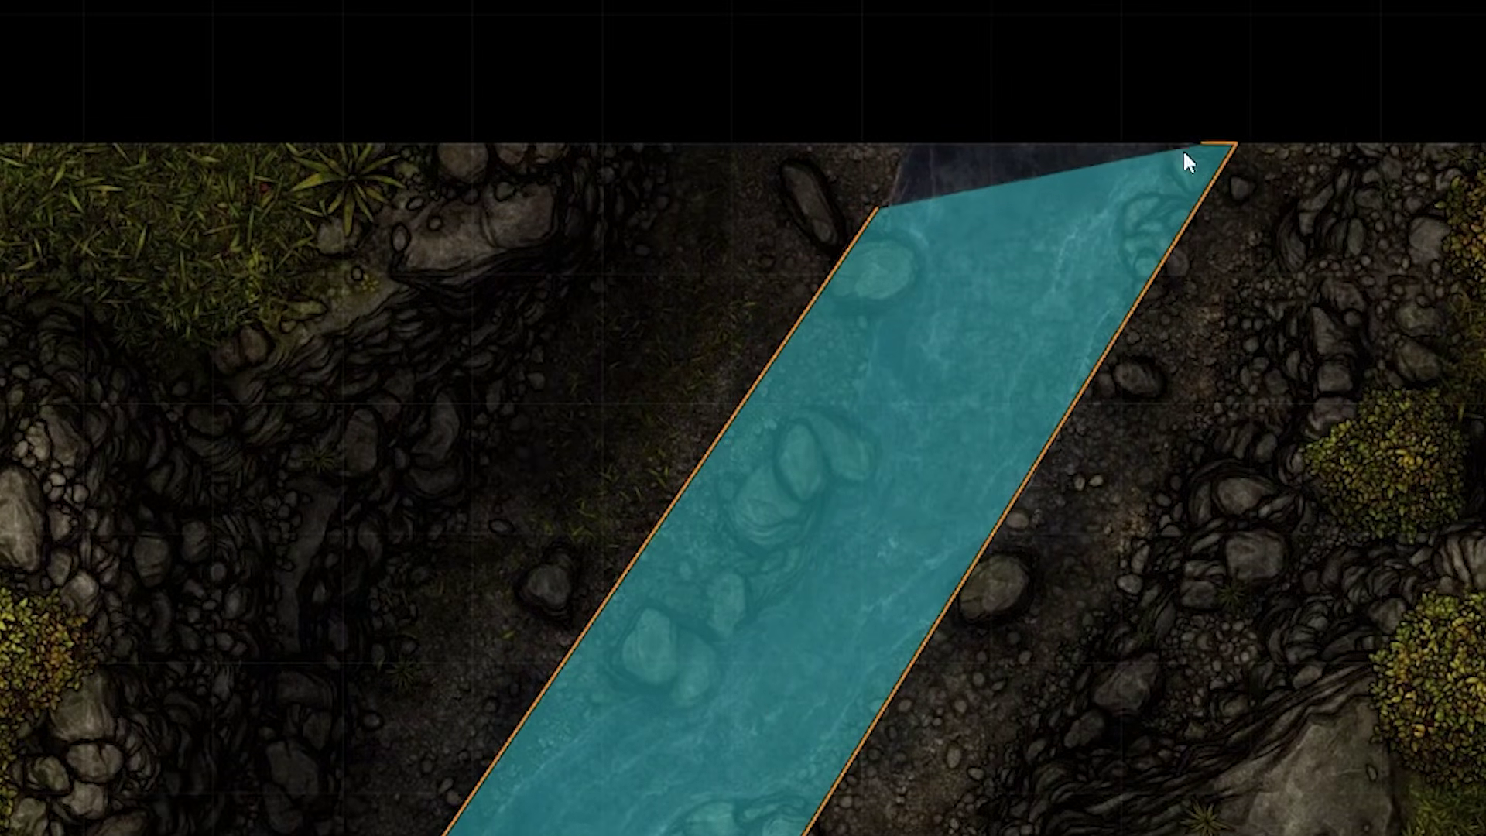
click(893, 158)
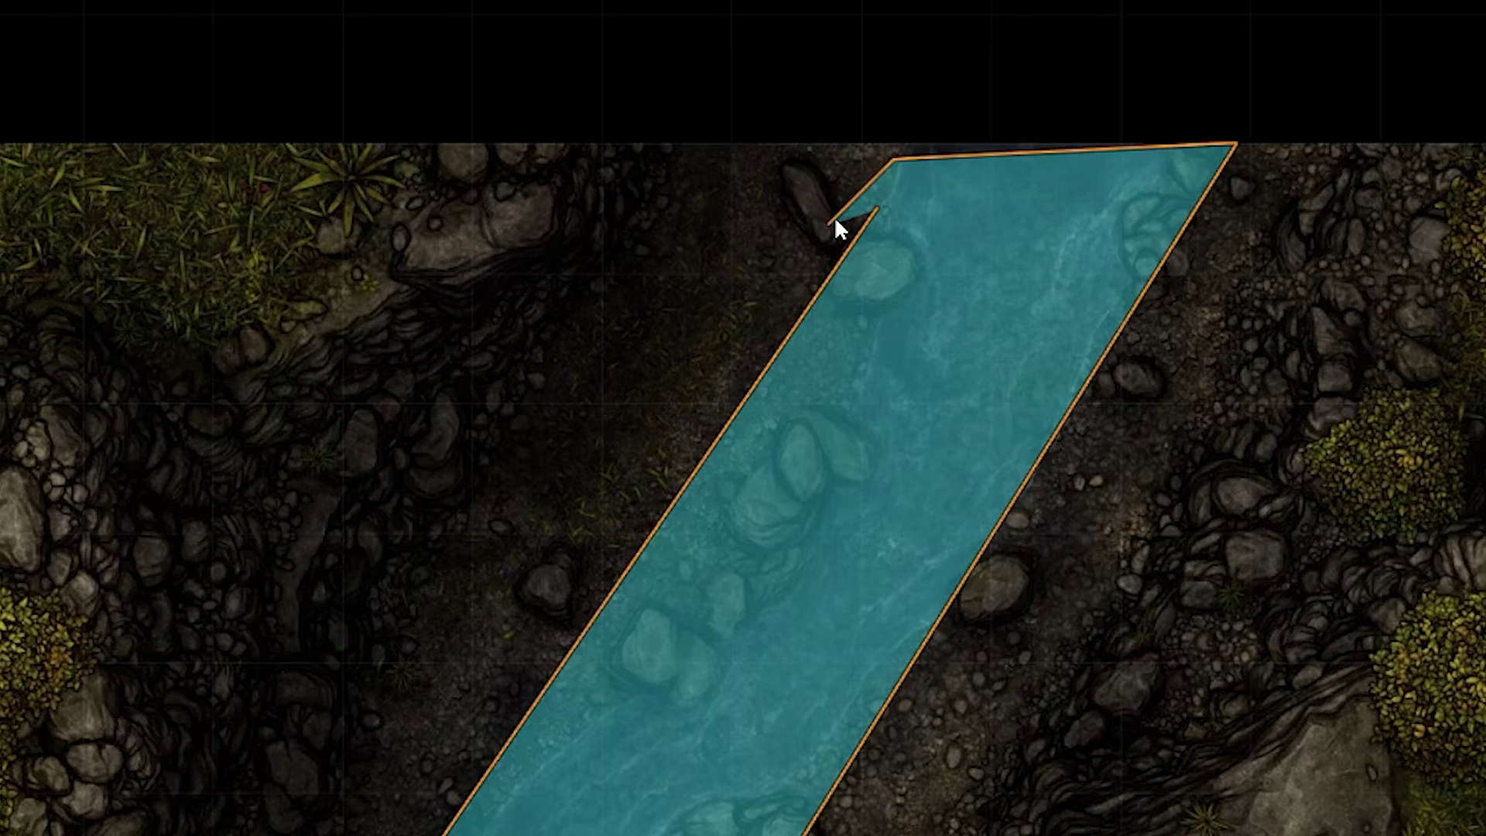
click(830, 224)
click(891, 274)
double_click(875, 211)
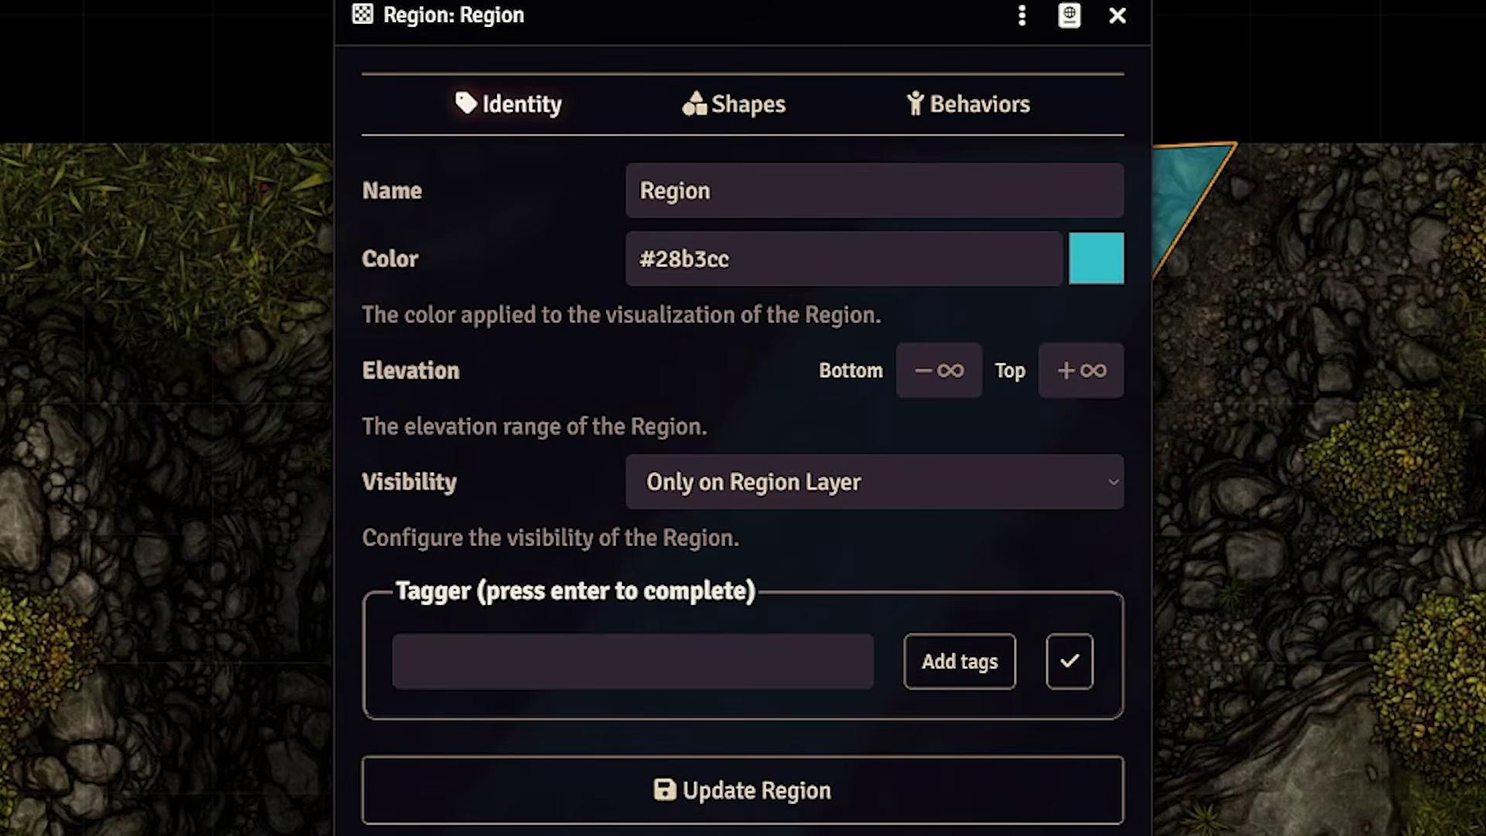
- Name the river region "River (Difficult Terrain)" and change its color to a darker teal
drag(914, 204, 619, 216)
text(River (Difficult Terrain)
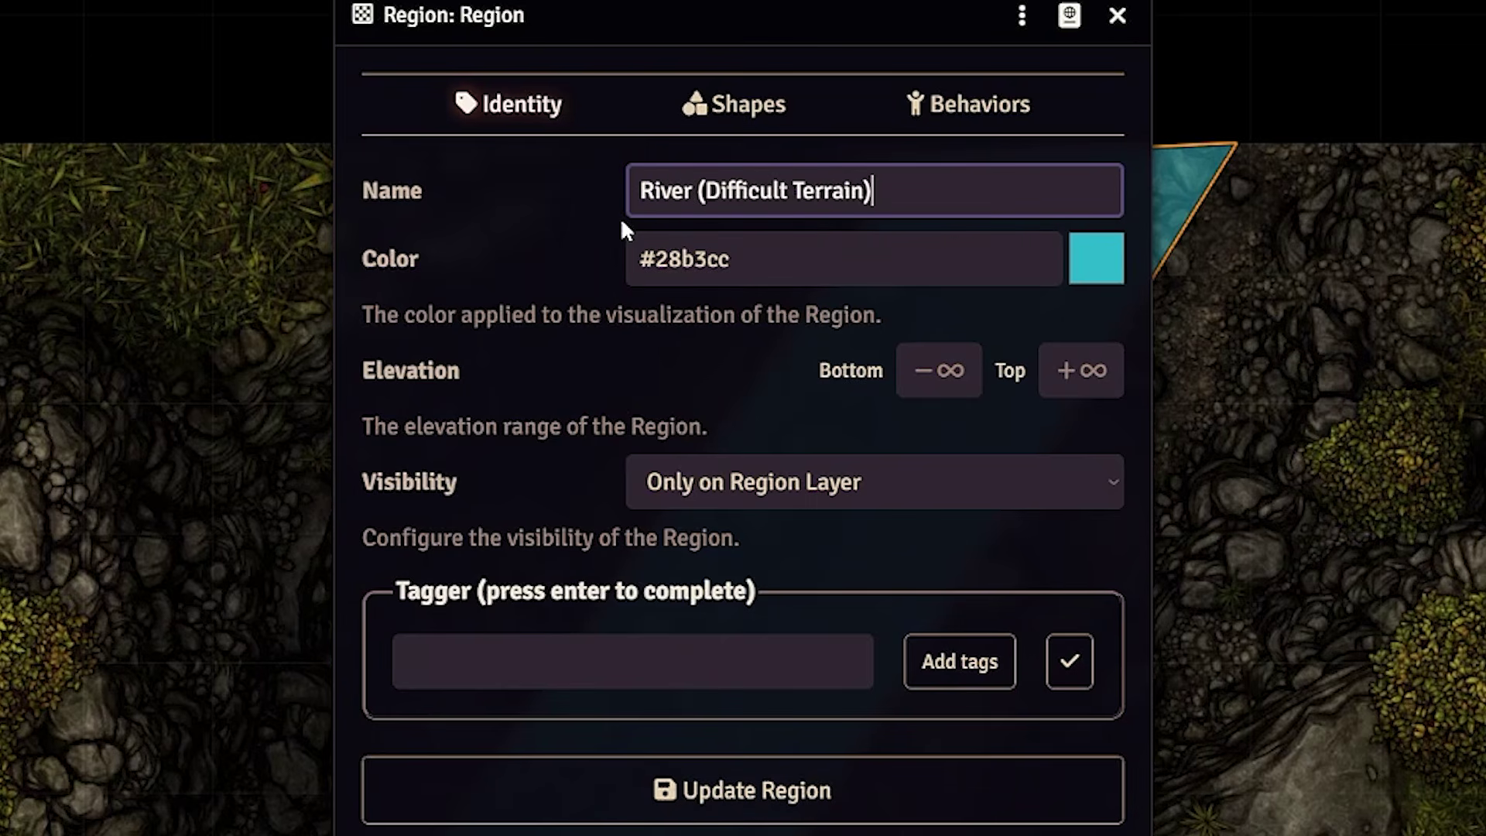
click(1096, 258)
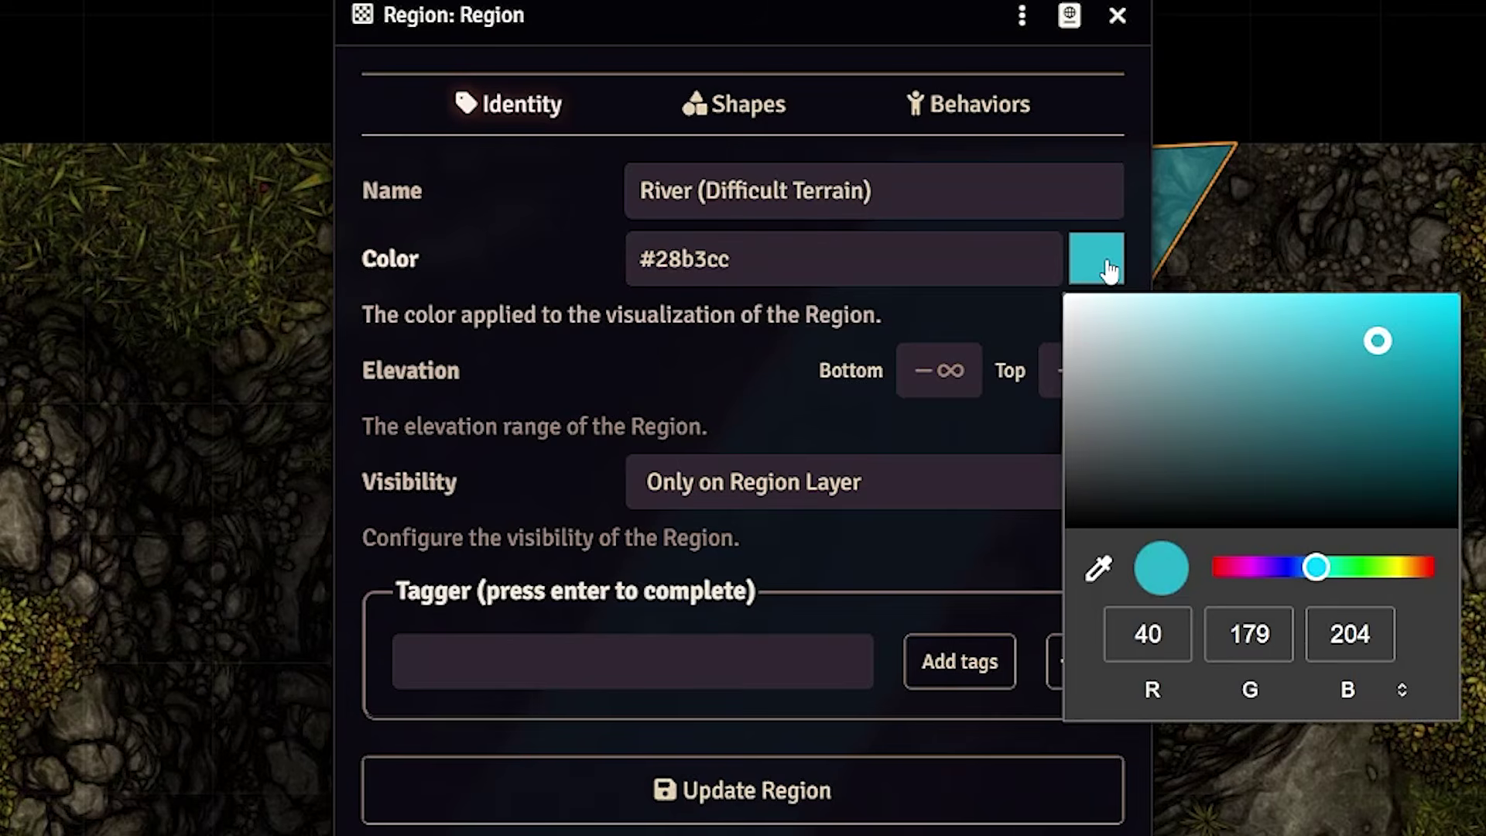
click(1439, 462)
click(749, 368)
- Add a behavior of type Modify Movement Cost to the river region
click(731, 120)
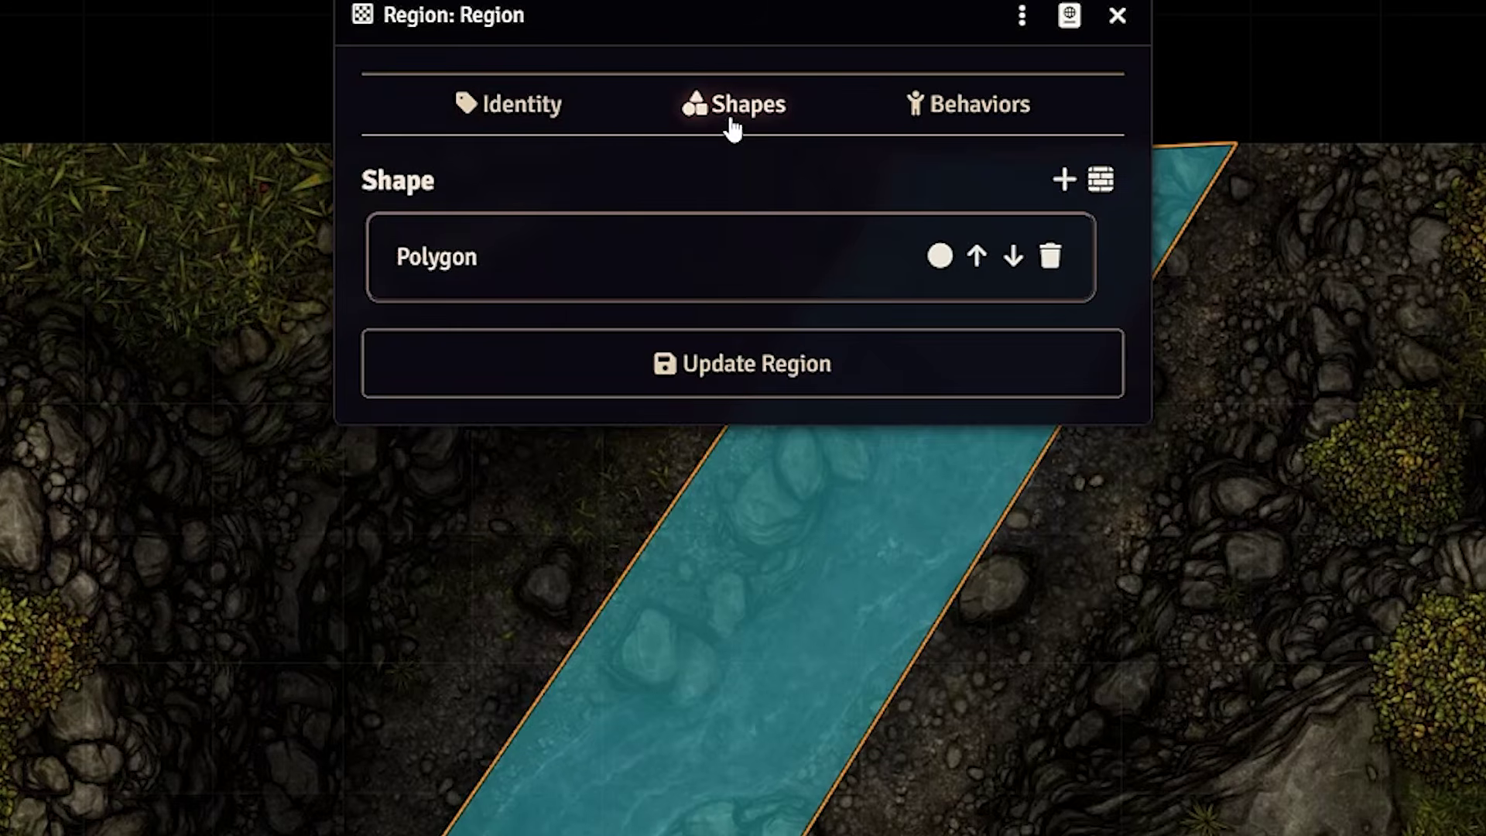
click(955, 122)
click(1107, 183)
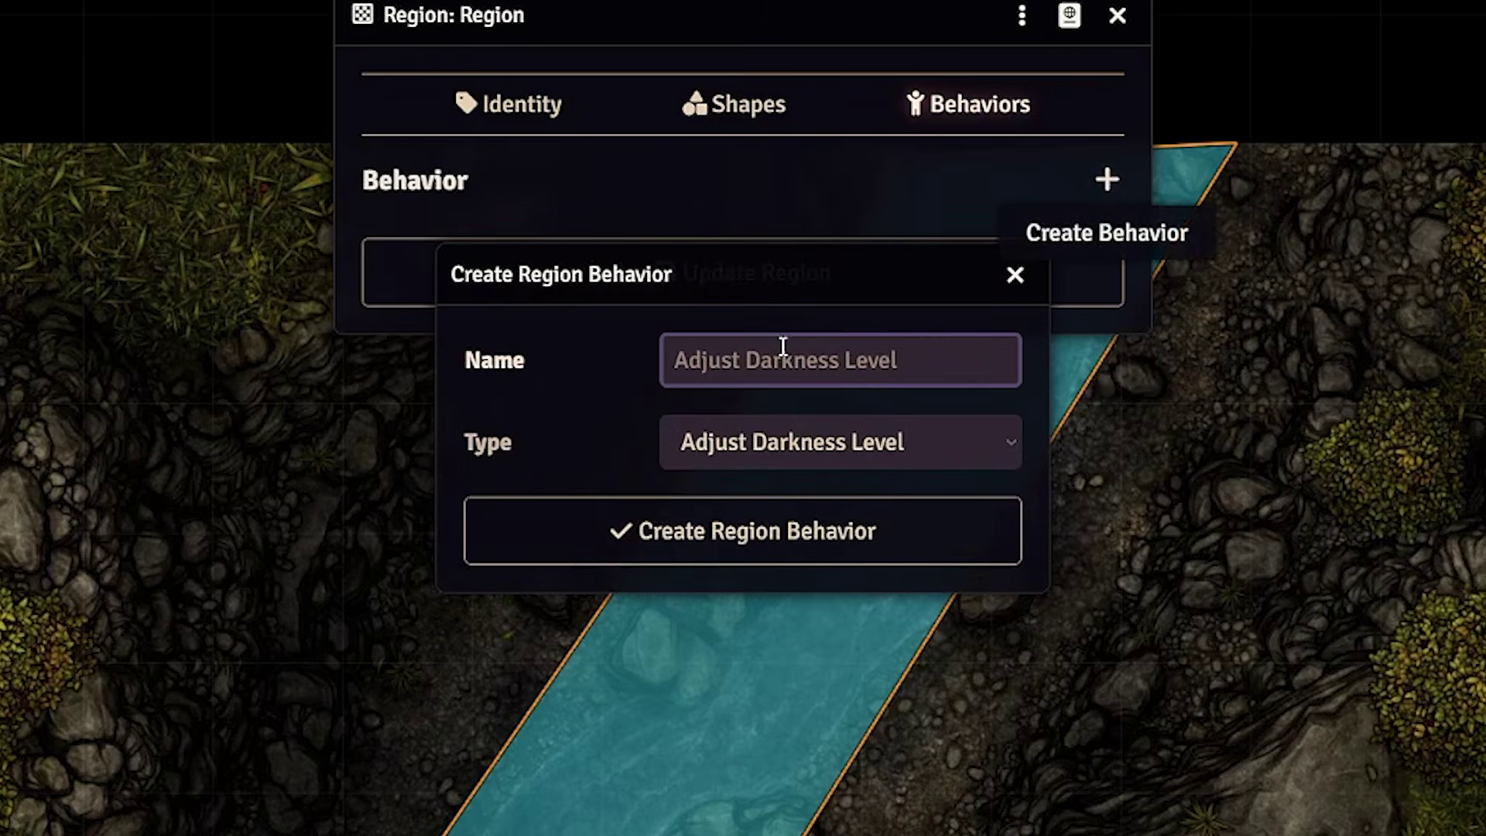
click(685, 434)
click(851, 644)
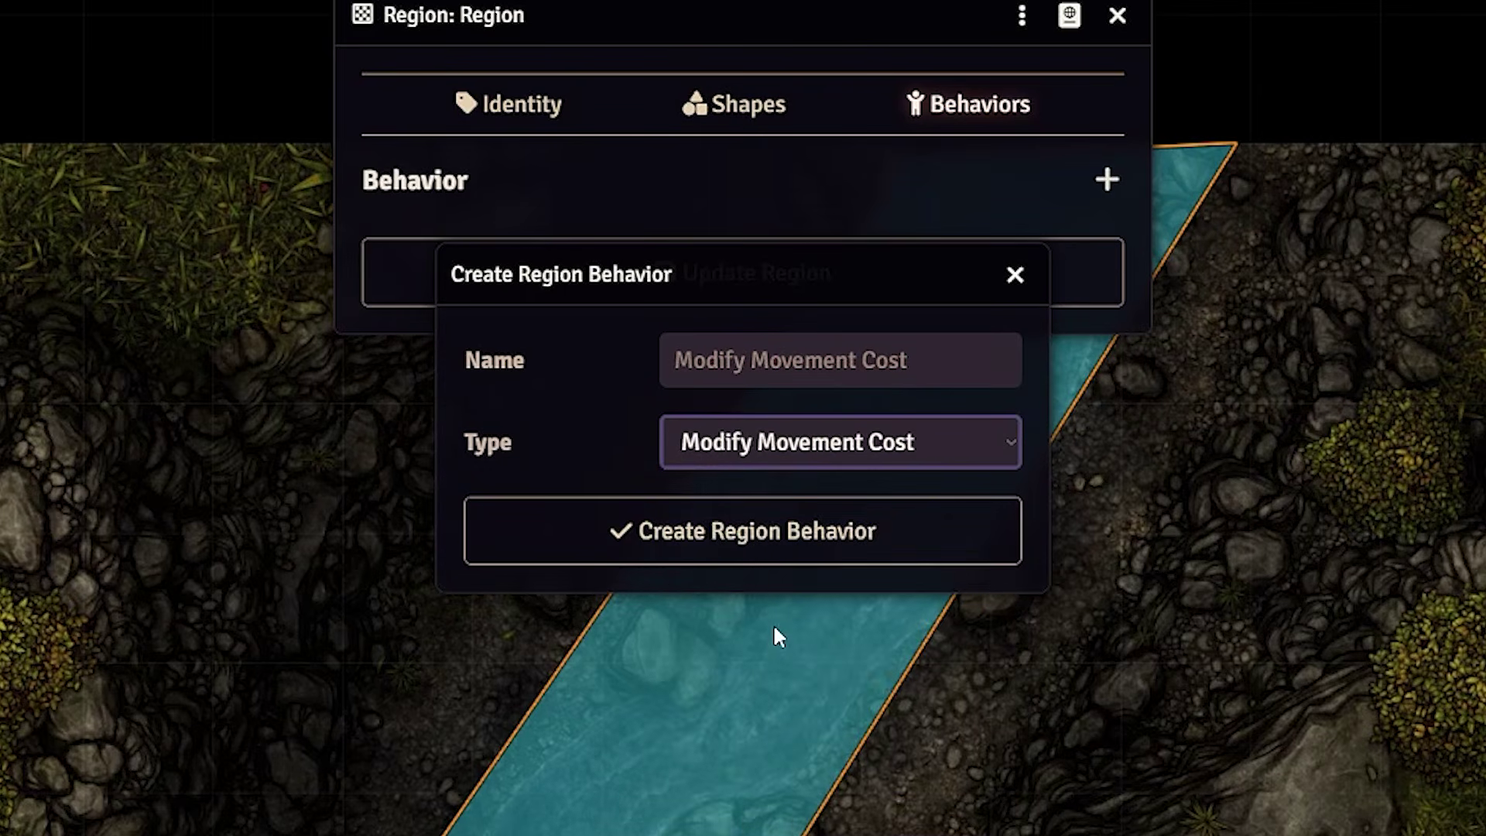
click(754, 531)
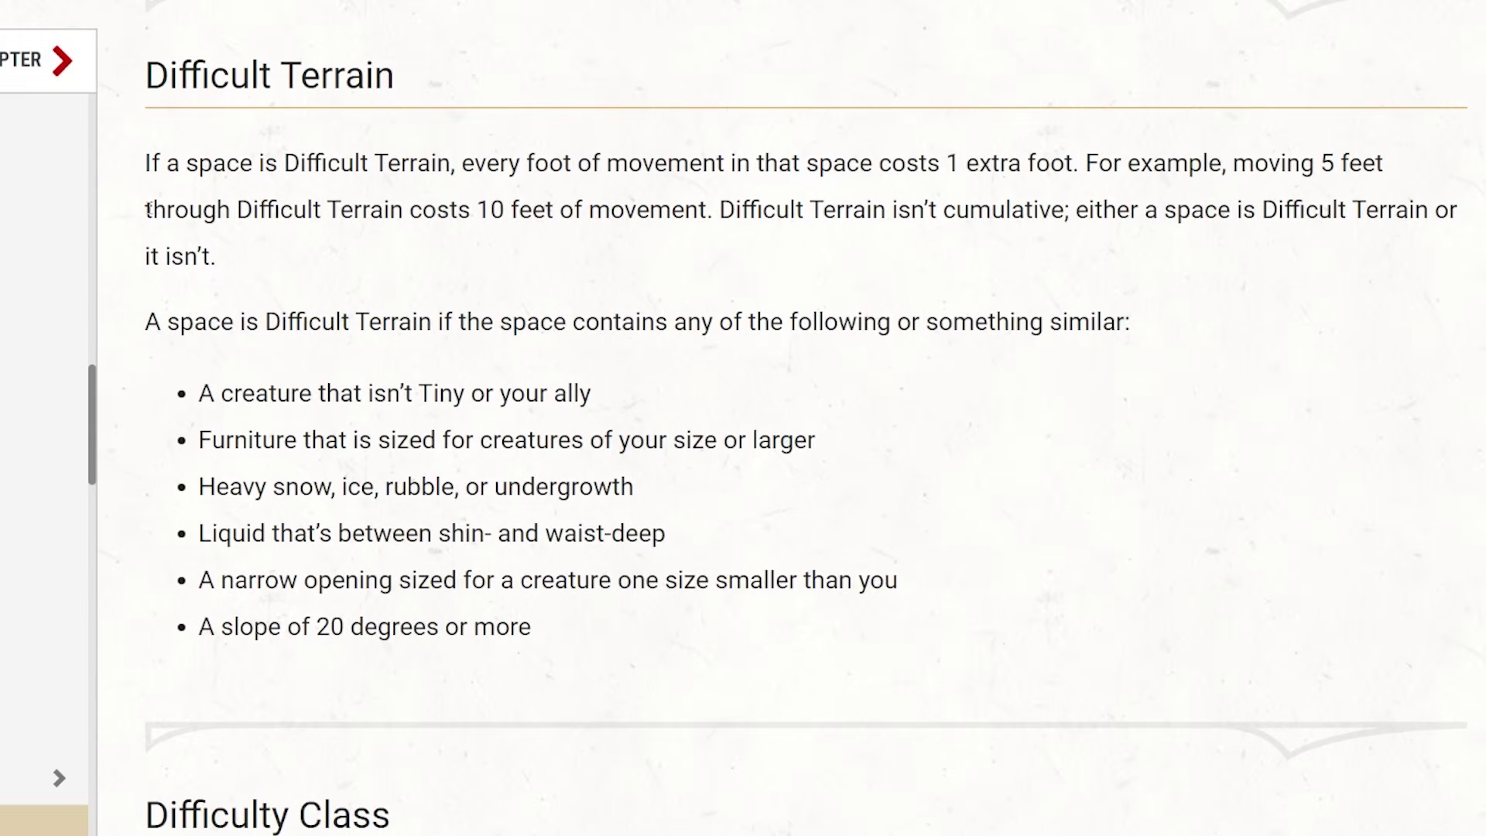
- Consult the Difficult Terrain rule, set the behavior's Walk cost multiplier to 2, and save the behavior and the region
drag(147, 209, 681, 205)
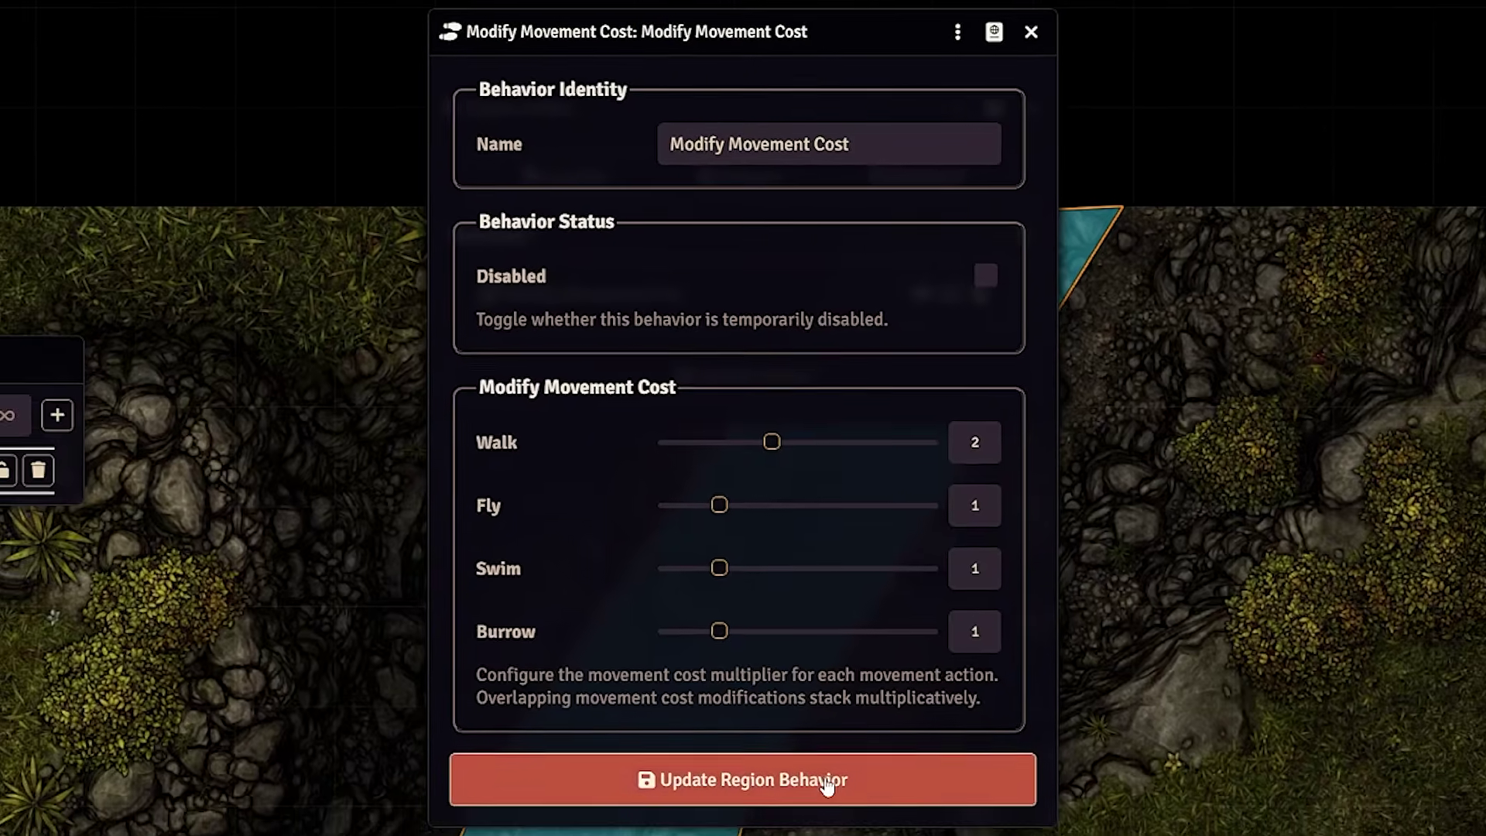
click(828, 782)
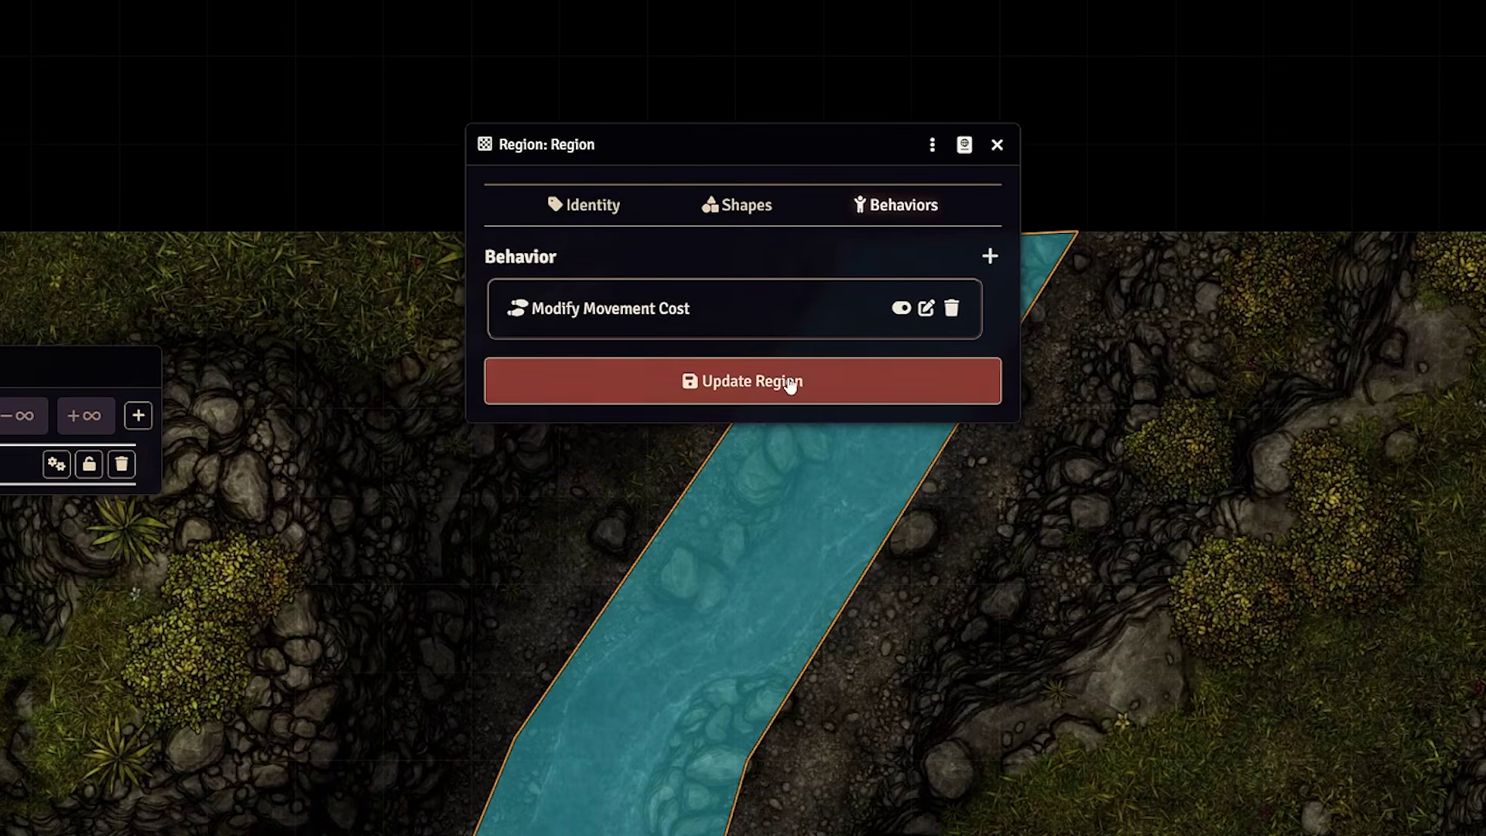
click(788, 383)
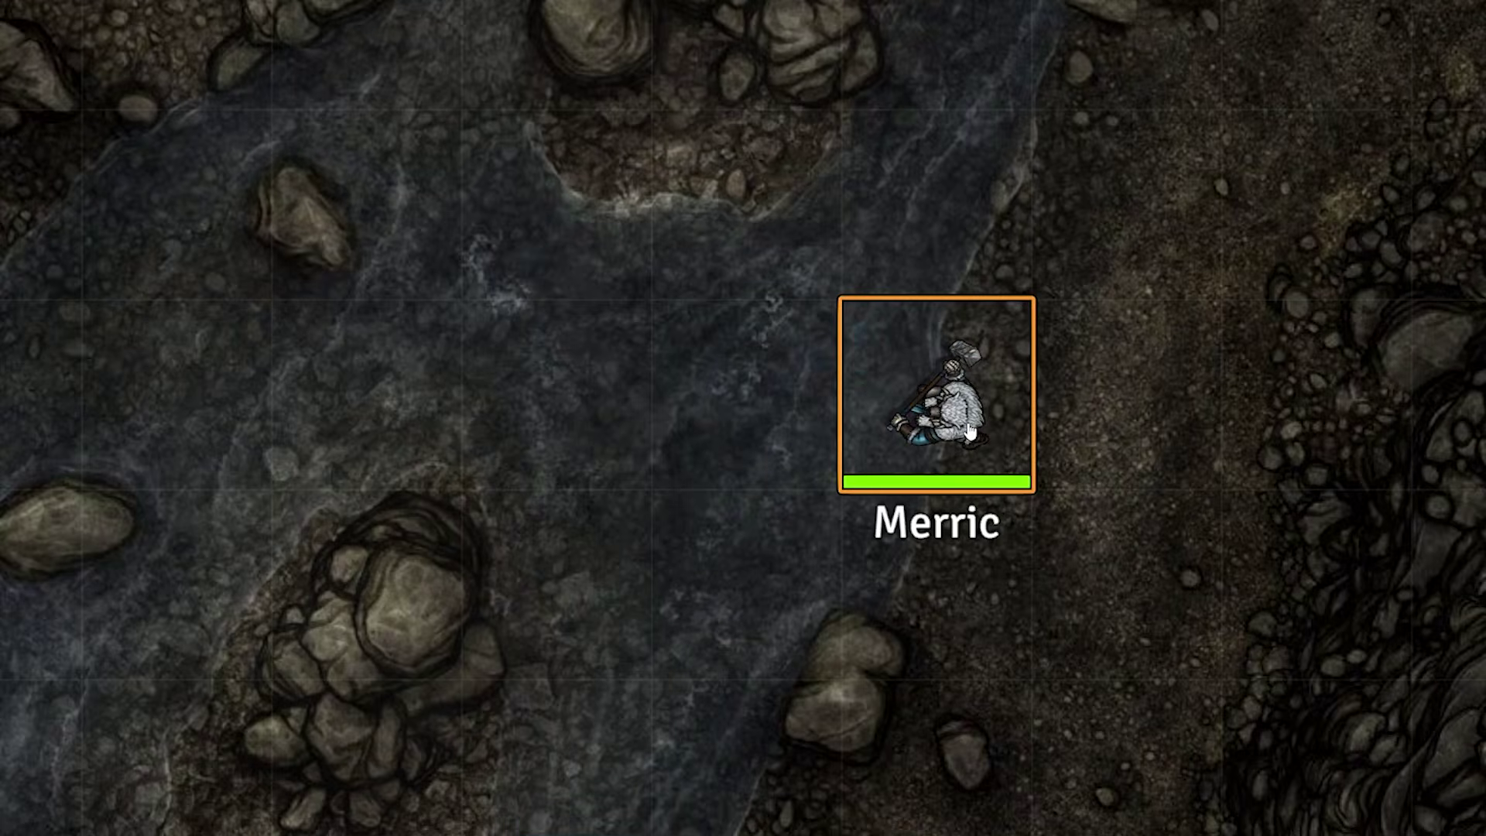
- Move the small token on the bank across the river, and move the robed character's token over it using the Fly movement action
drag(991, 398, 368, 393)
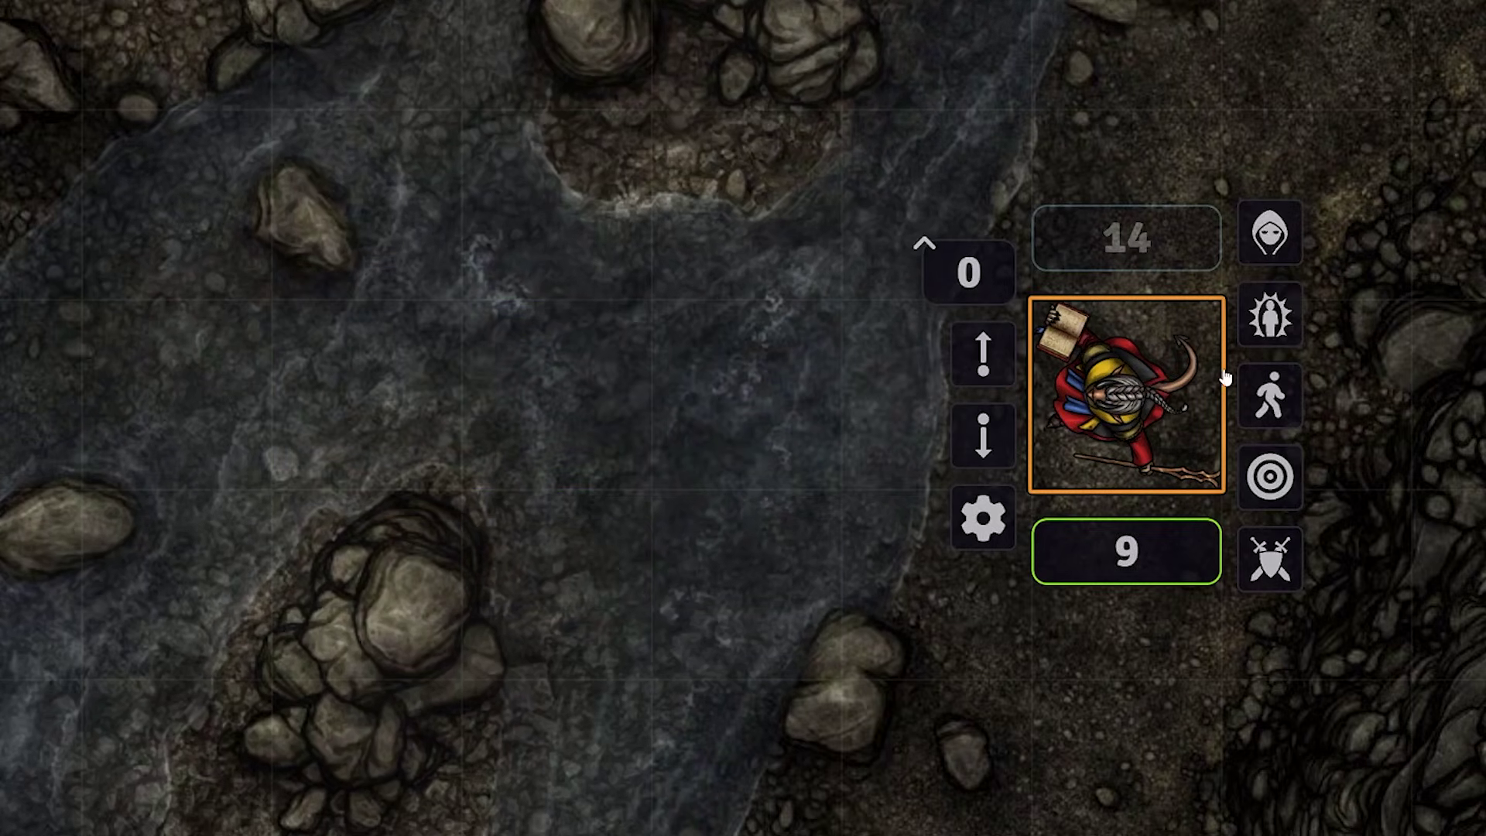
click(1273, 396)
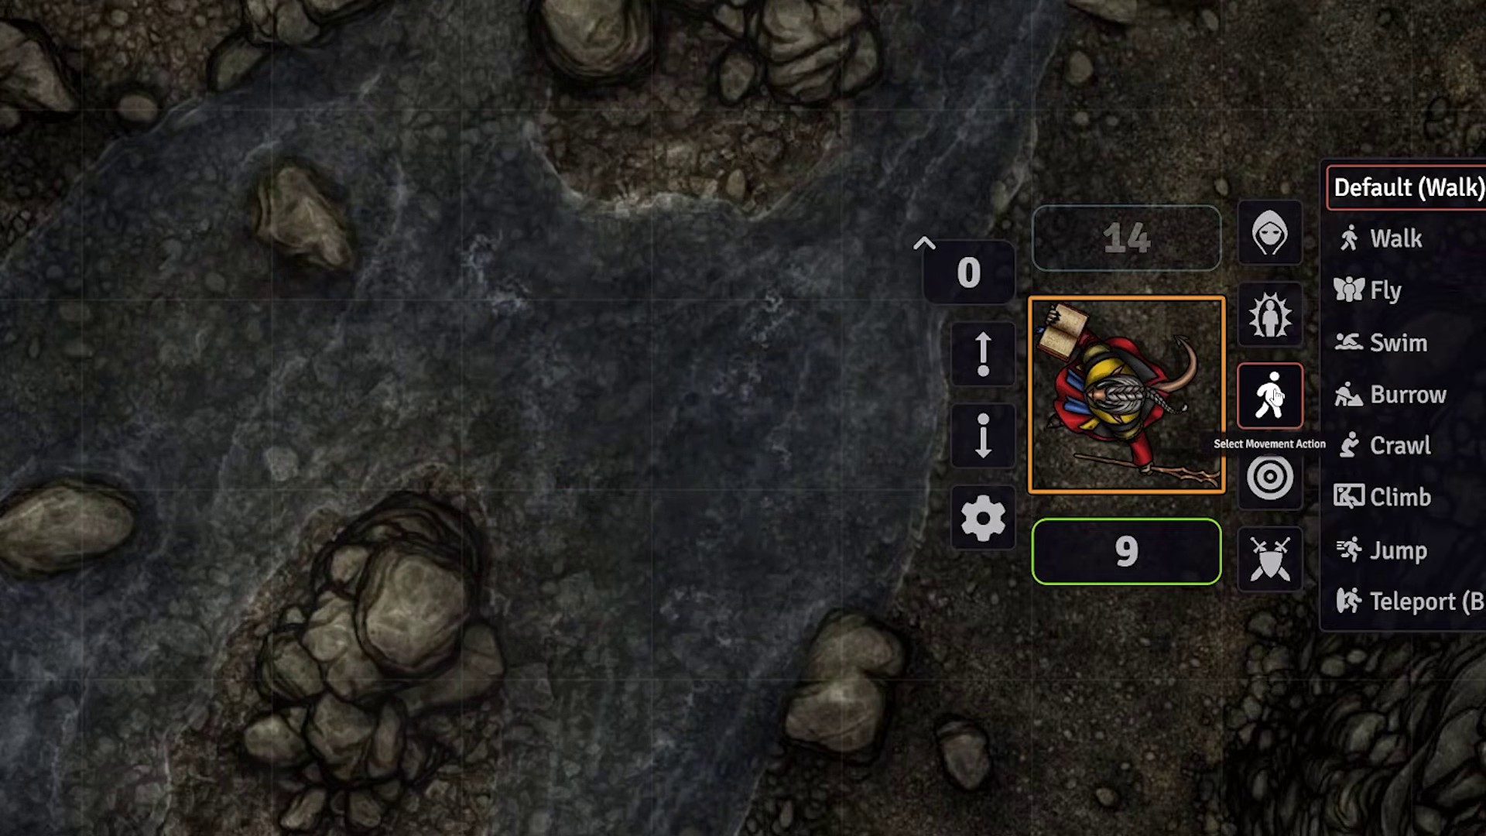
click(1371, 301)
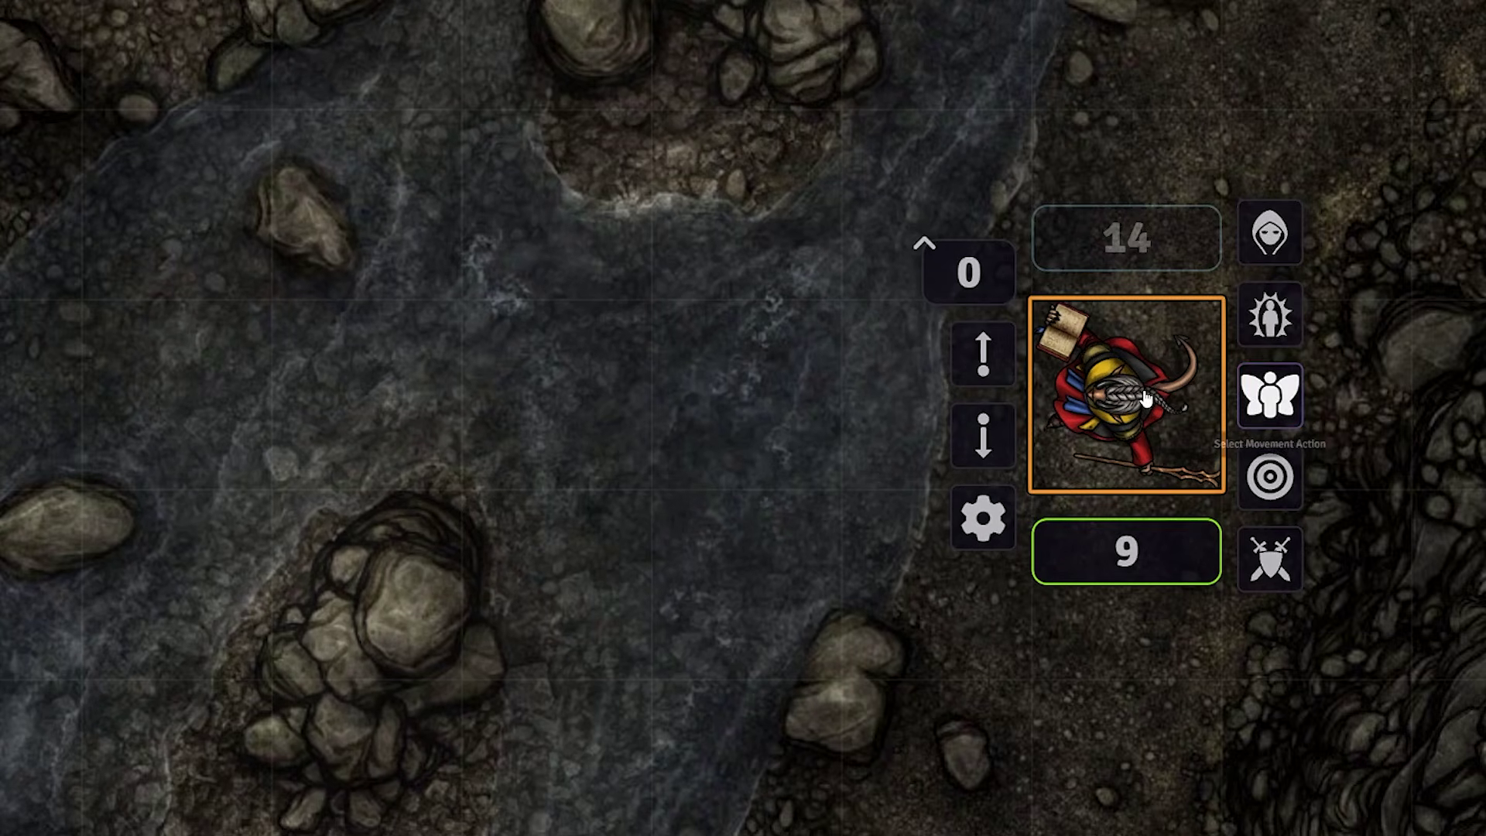
drag(1130, 391, 416, 294)
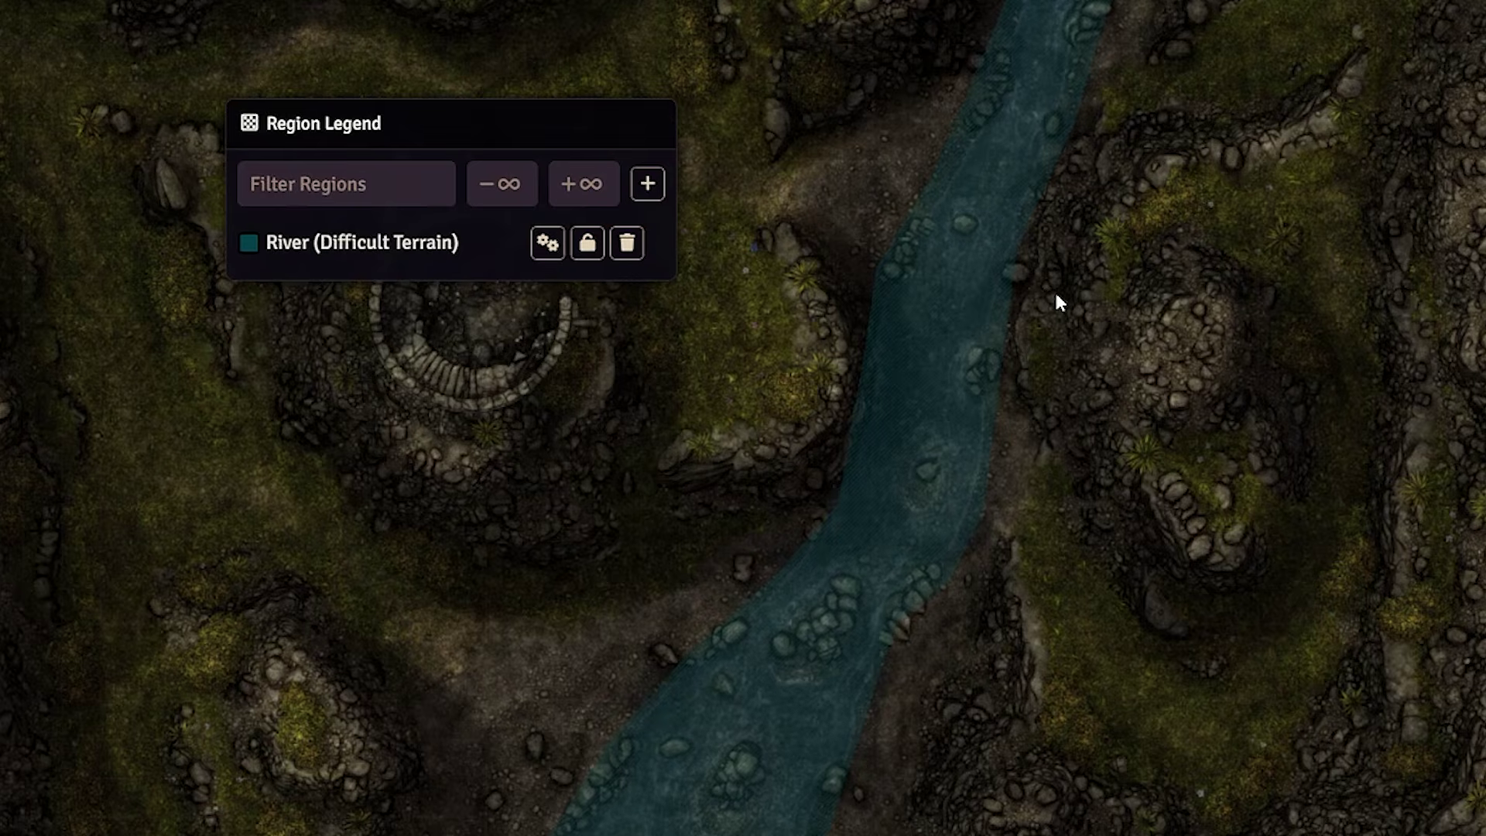
- Add polygons around the rocks to the River (Difficult Terrain) region, turn them into holes and update the region
click(387, 257)
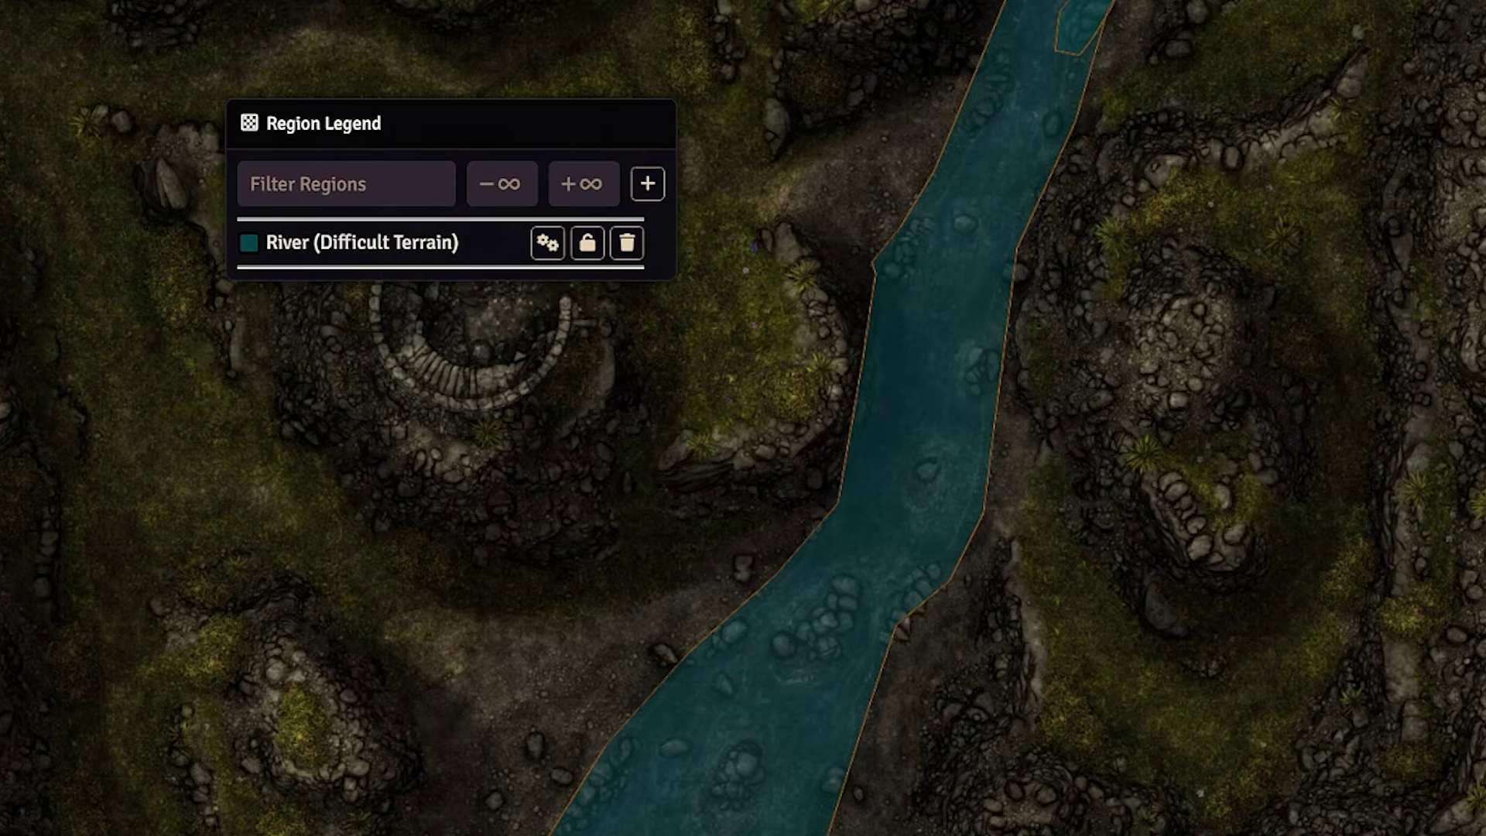
click(545, 243)
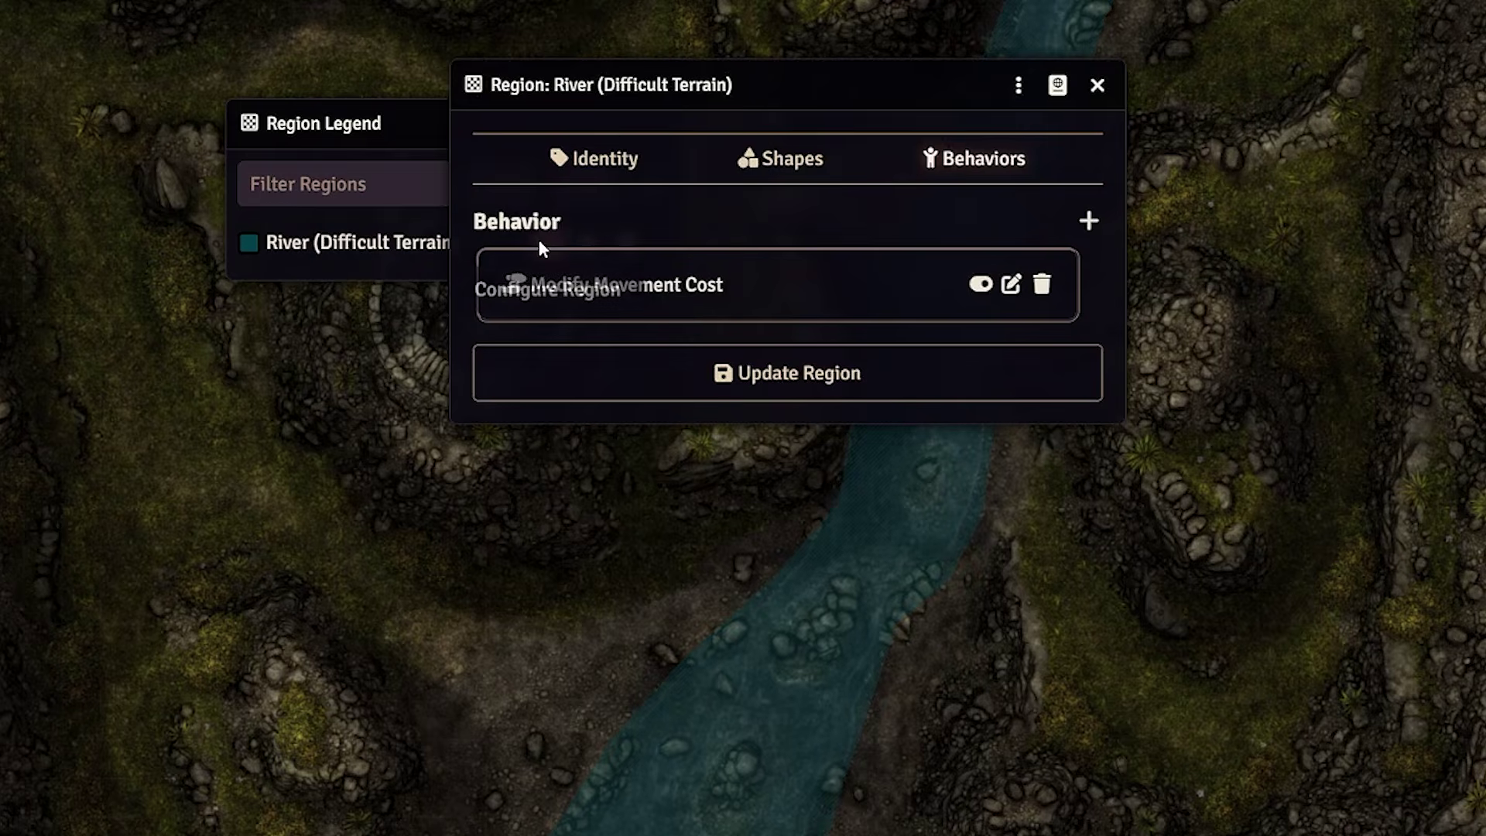
click(761, 163)
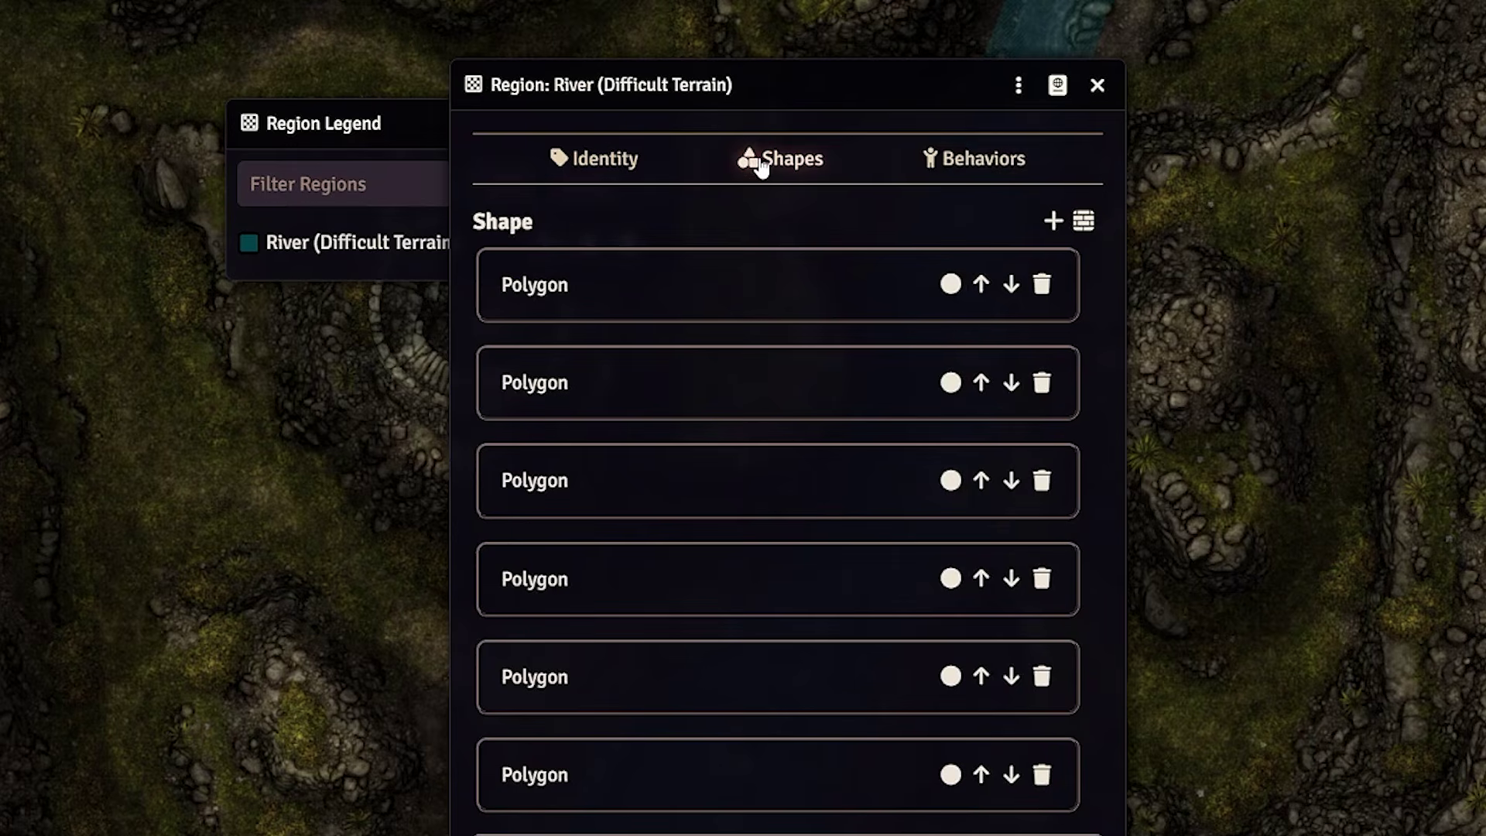
drag(863, 88, 309, 0)
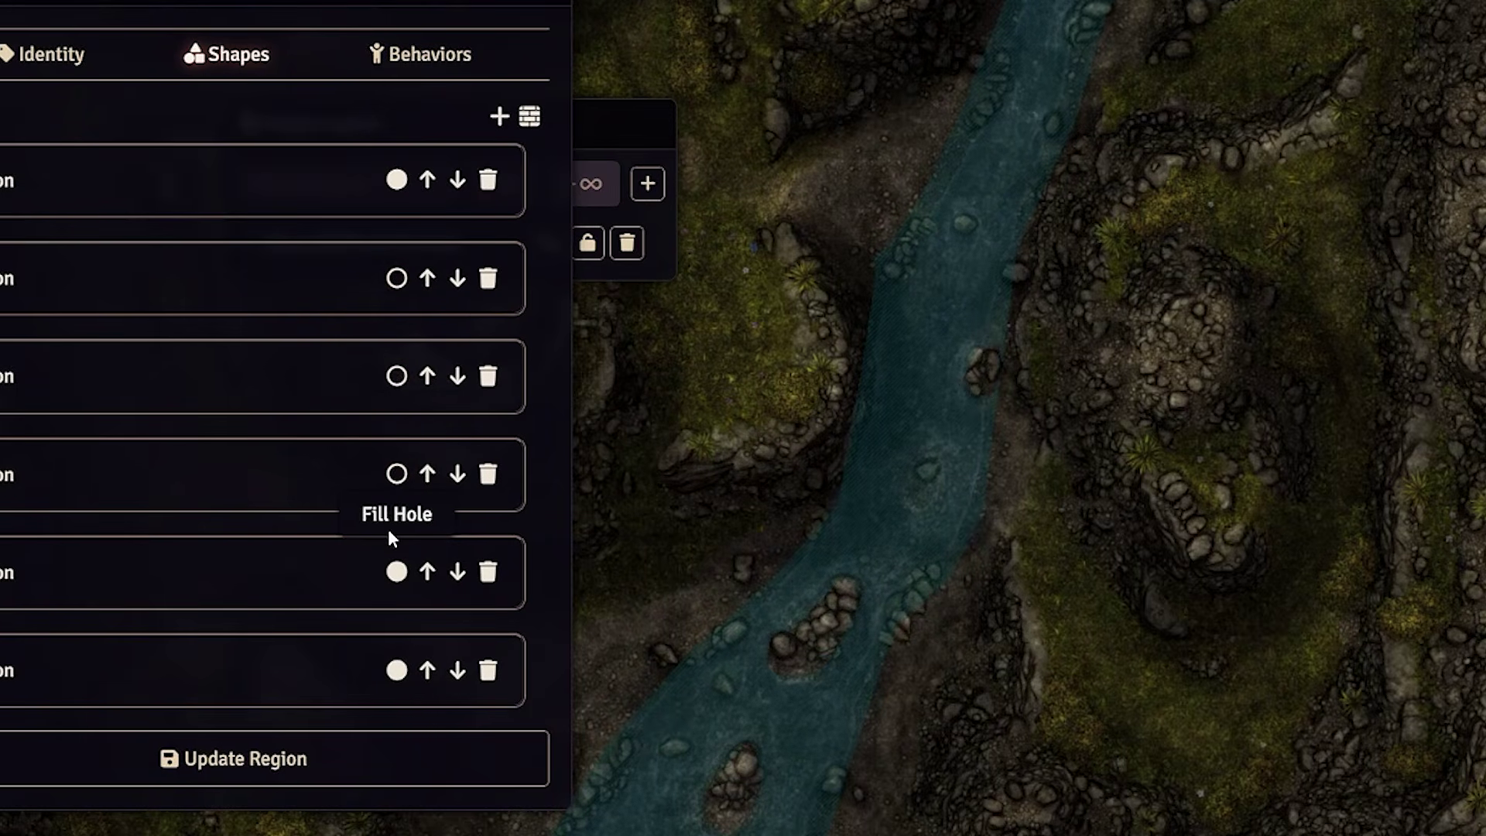
click(396, 571)
click(399, 672)
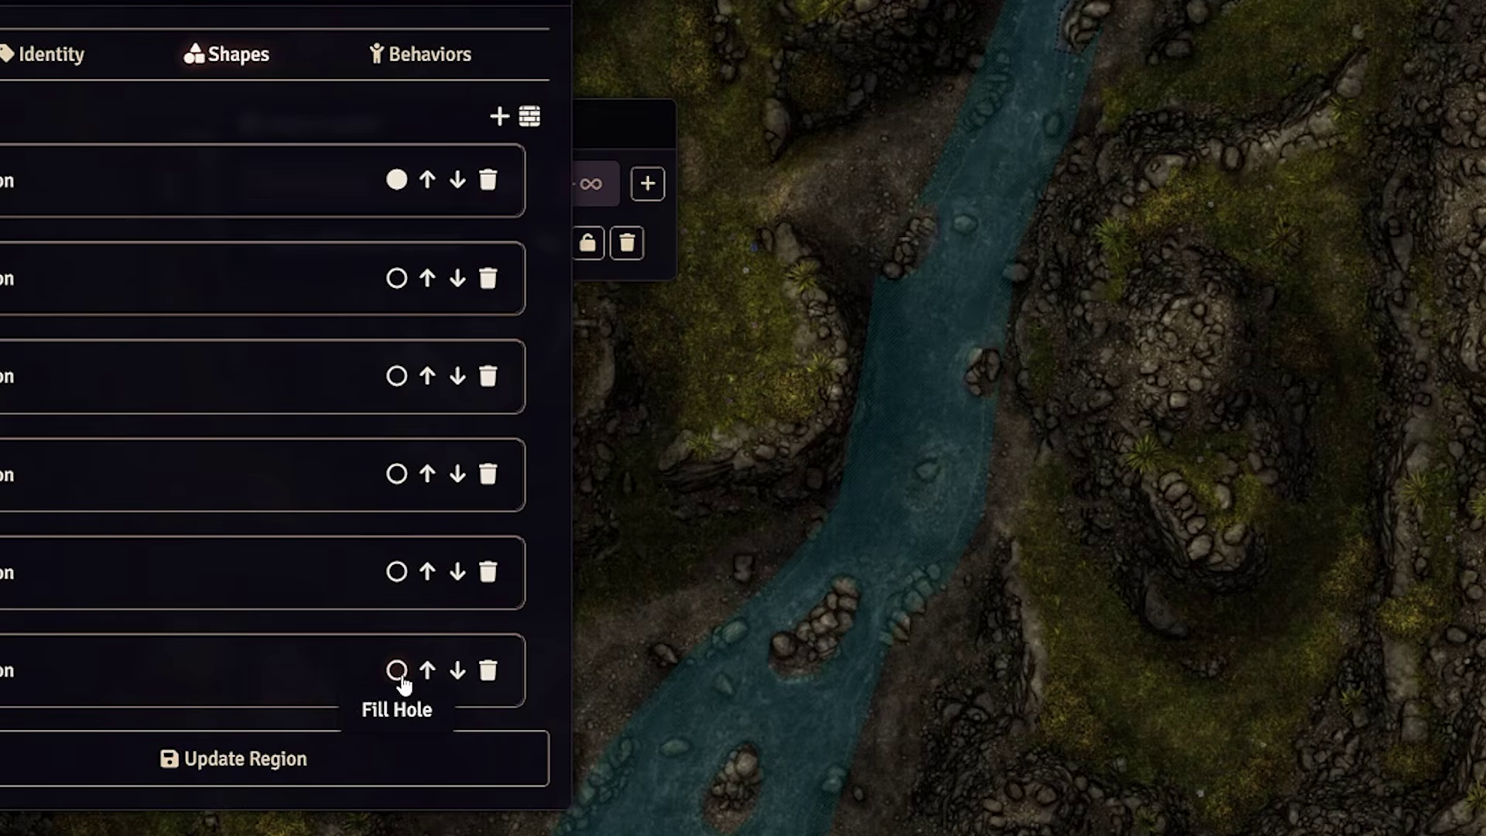
click(365, 758)
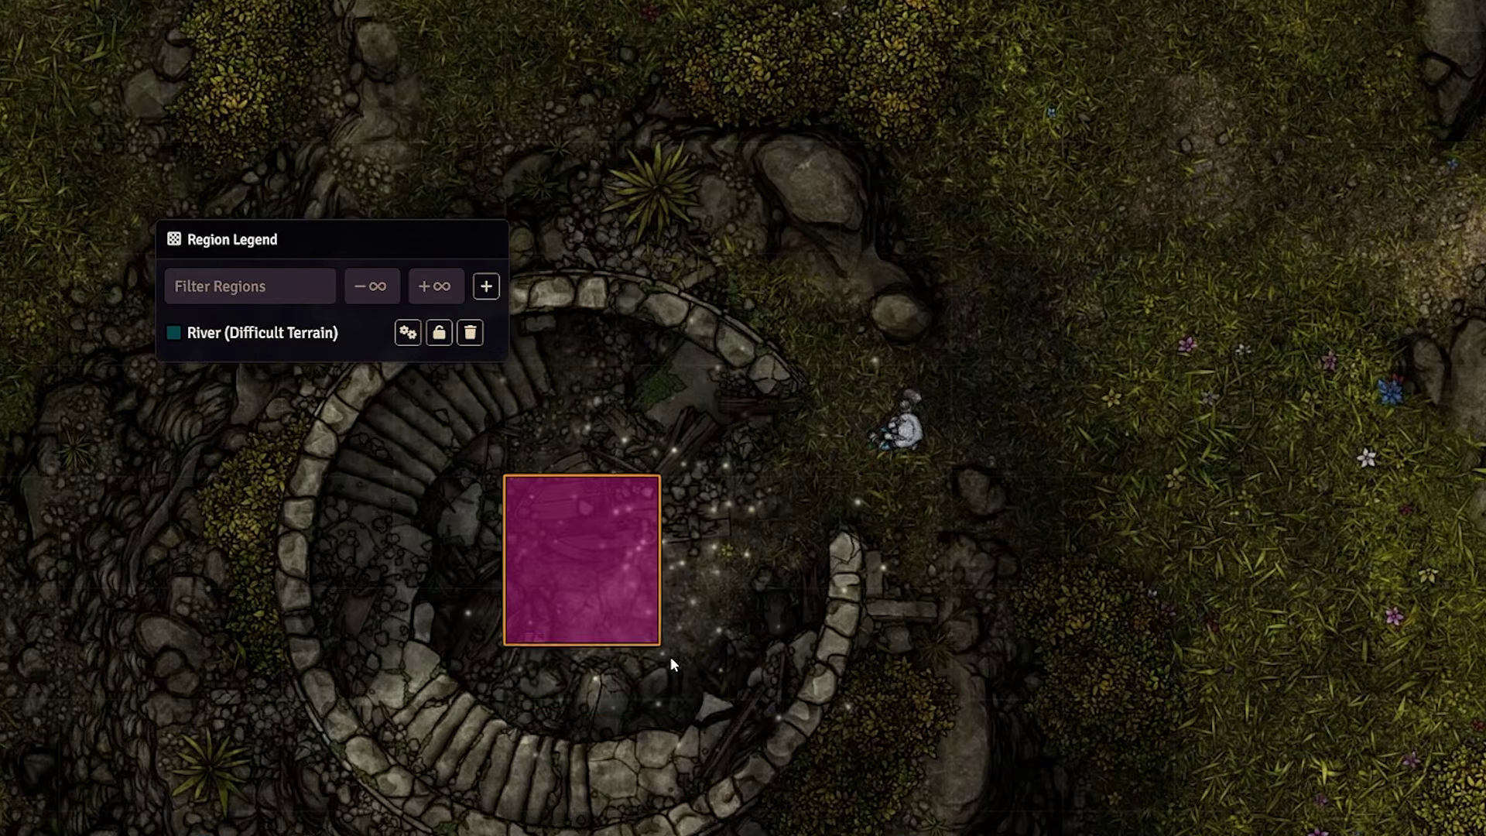
- Draw a rectangular region inside the ruined tower, name it "Teleporter" and update it
drag(670, 656, 671, 656)
double_click(836, 379)
text(Teleporter)
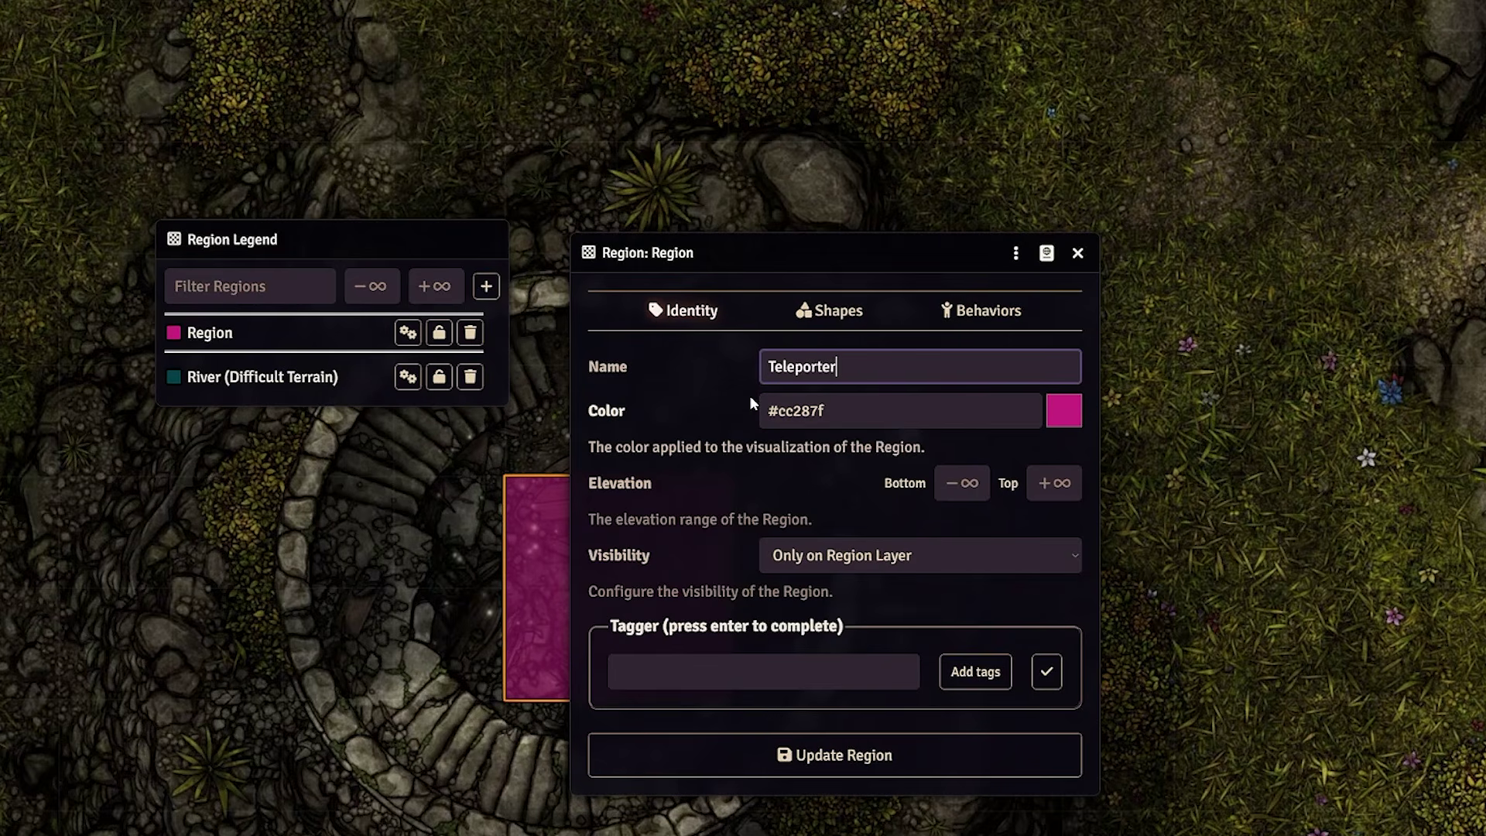
click(834, 754)
- Create a new region, draw its rectangle on the grass outside the ruined tower, and name it "Destination"
click(486, 286)
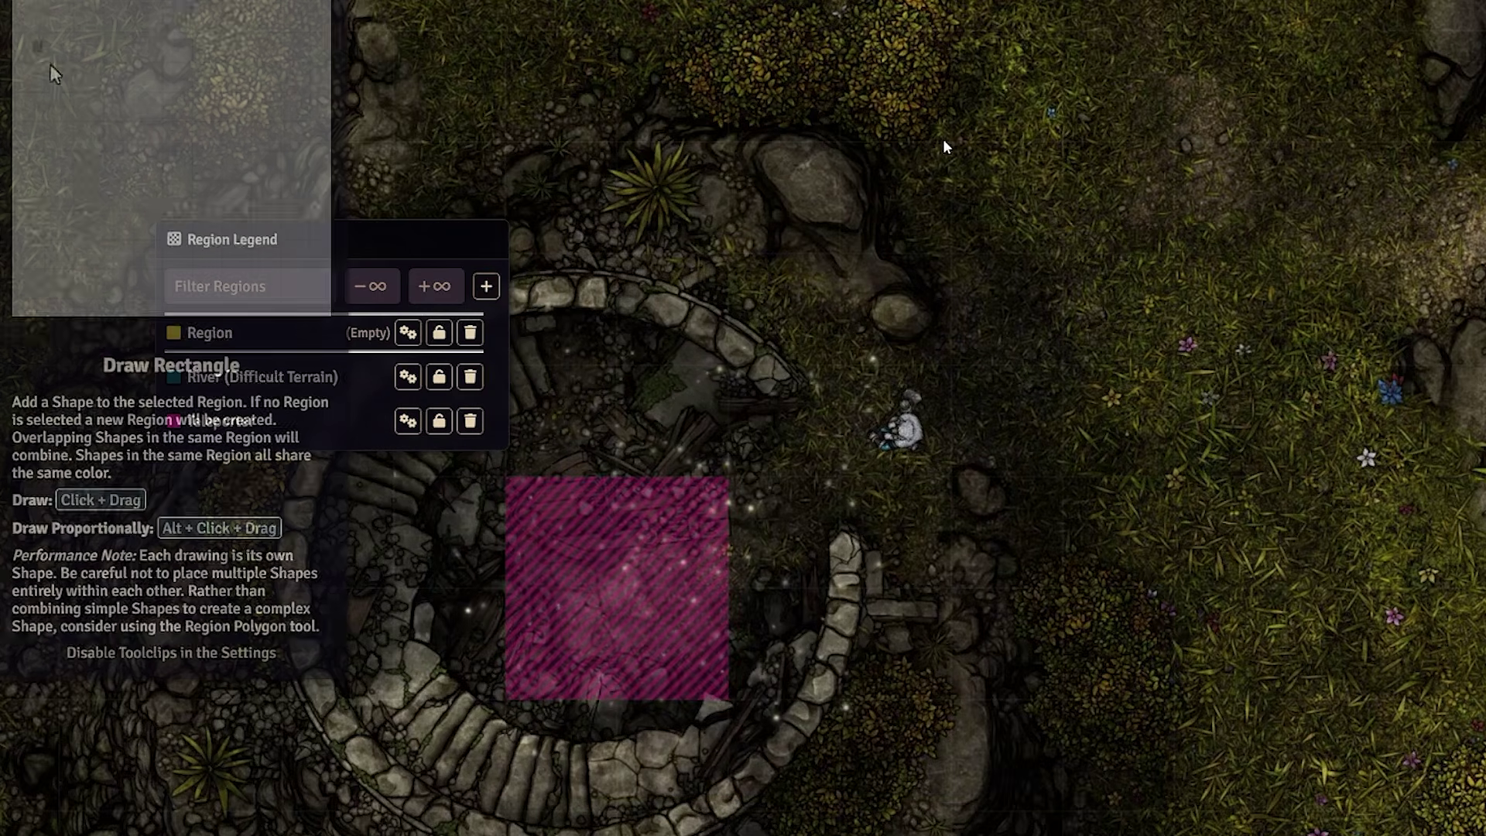
drag(944, 140, 1175, 364)
double_click(1058, 322)
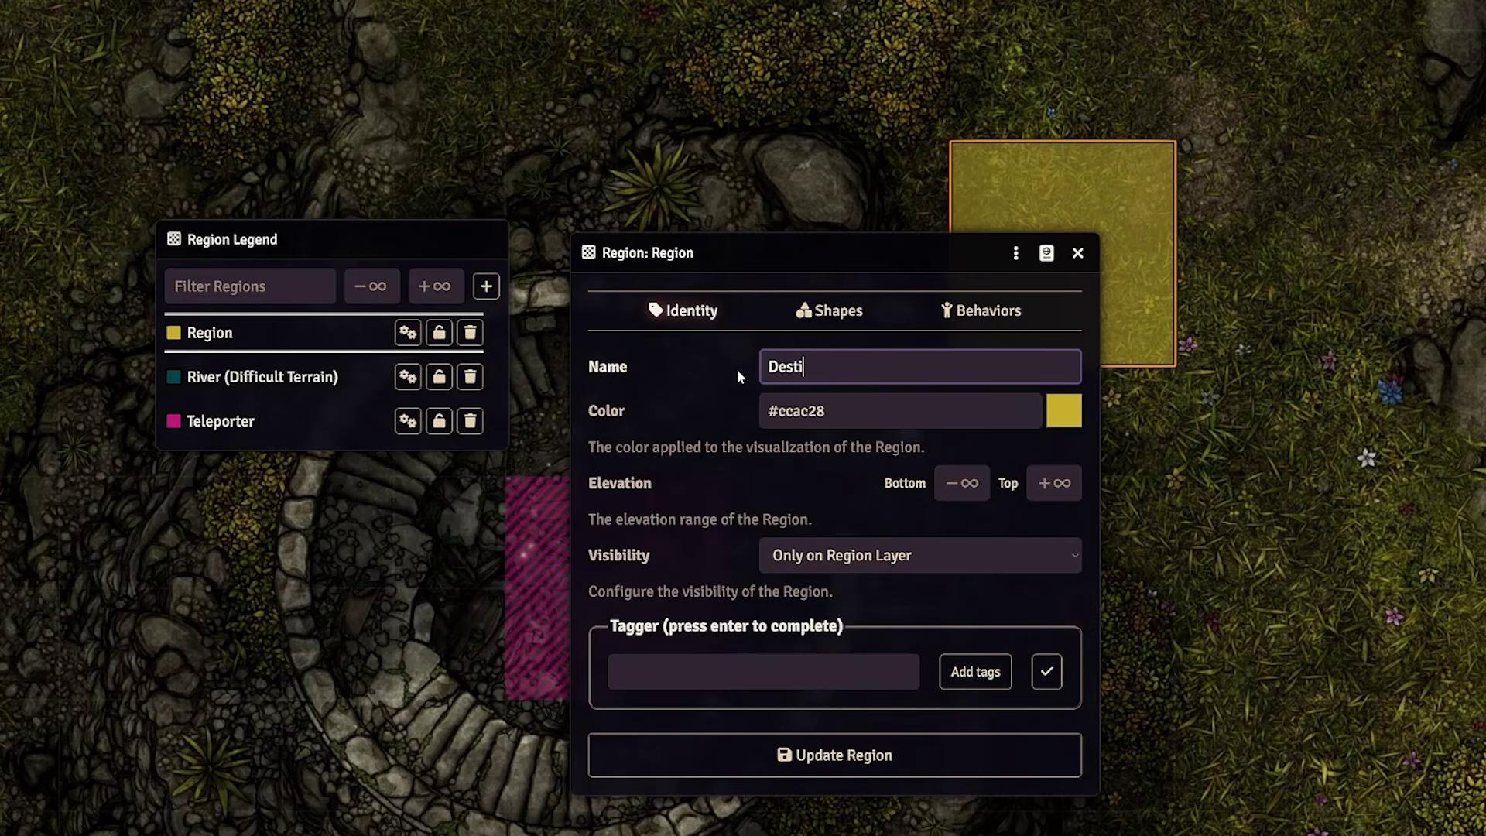
key(Return)
- Open the Teleporter region's configuration and create a Teleport Token behavior for it
click(408, 421)
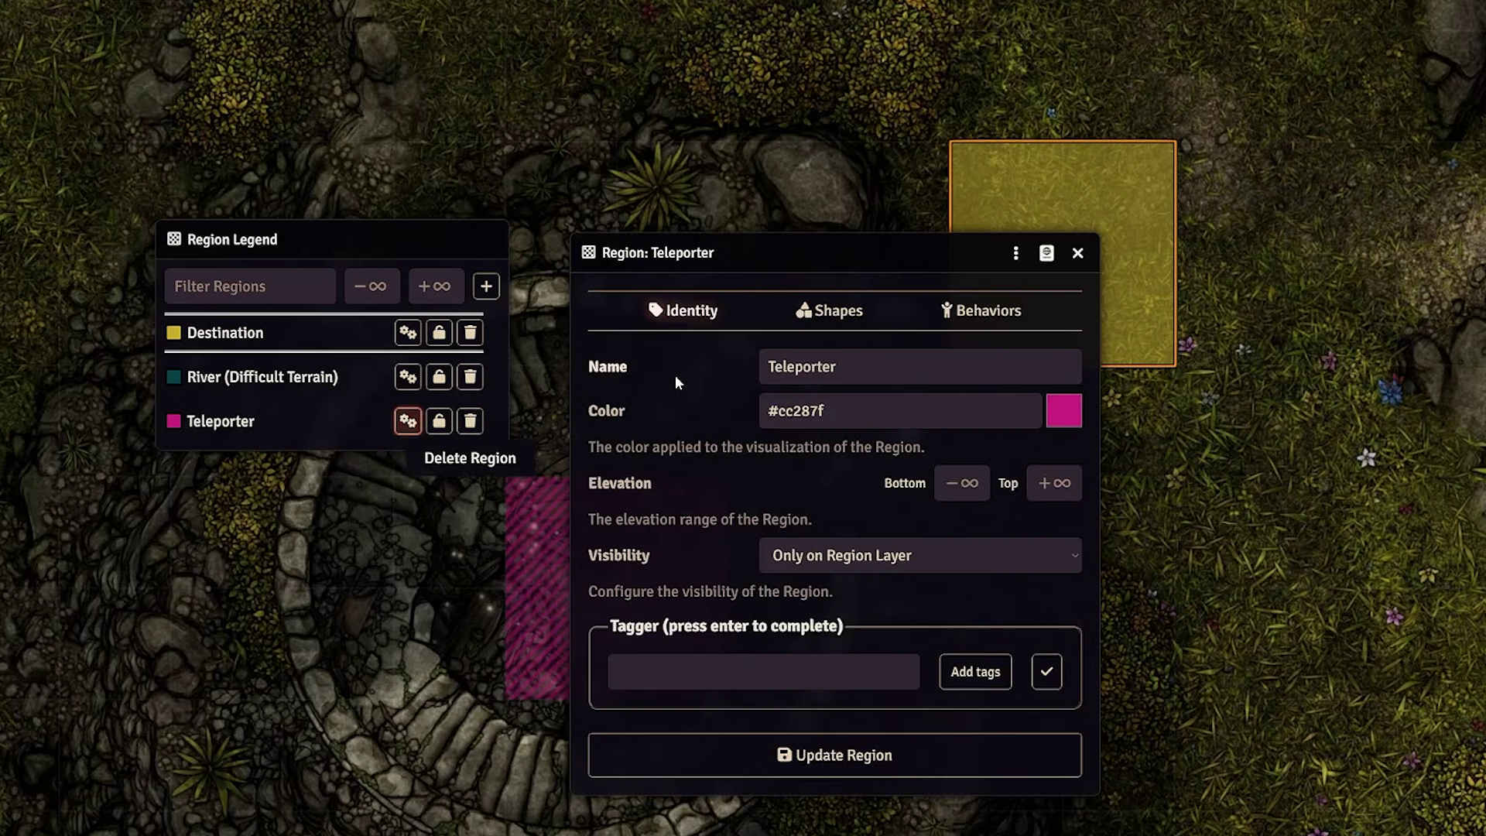
click(974, 312)
click(1071, 359)
click(898, 529)
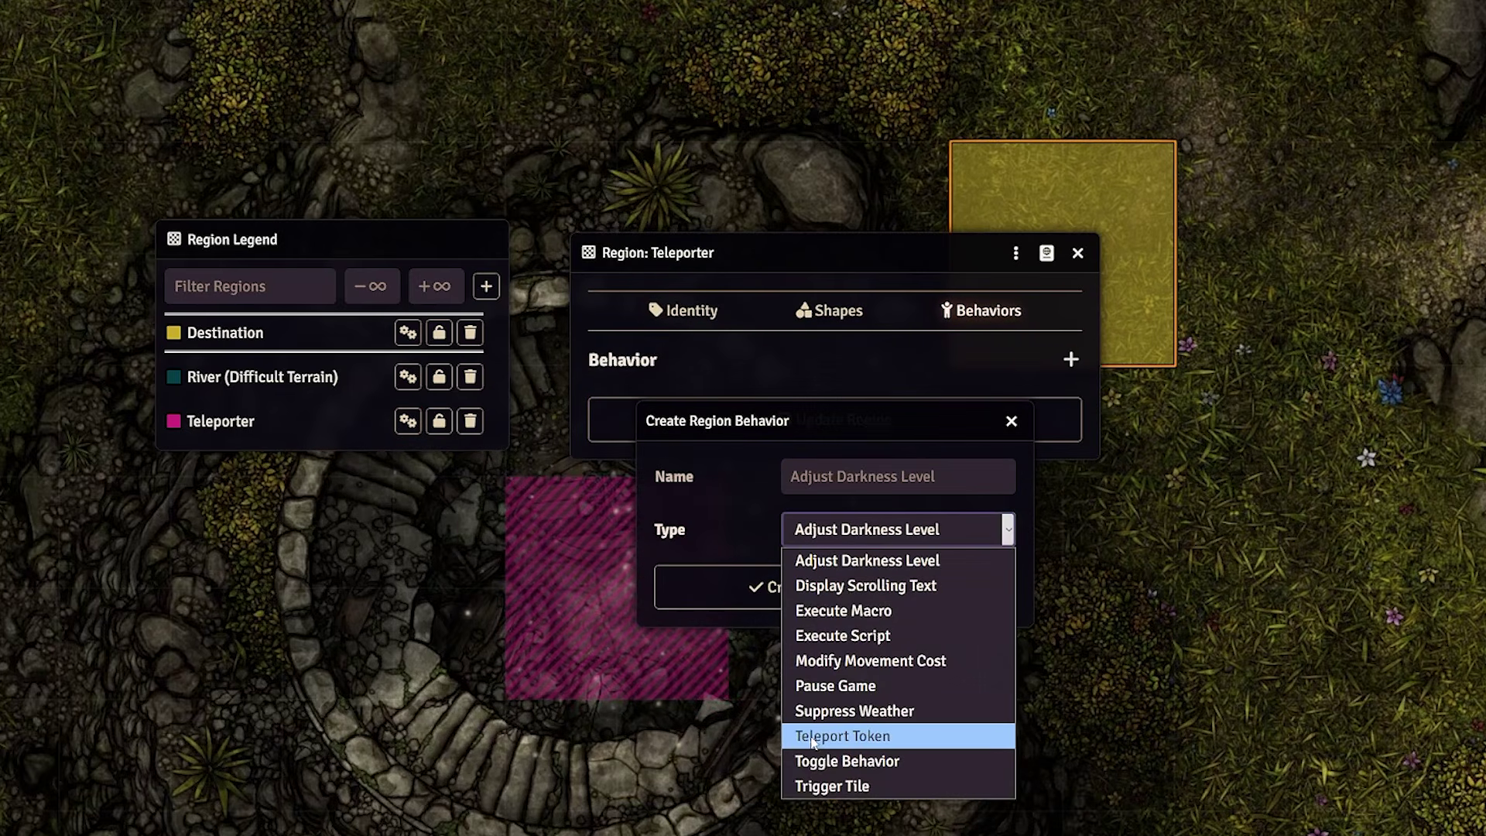
click(907, 736)
click(774, 587)
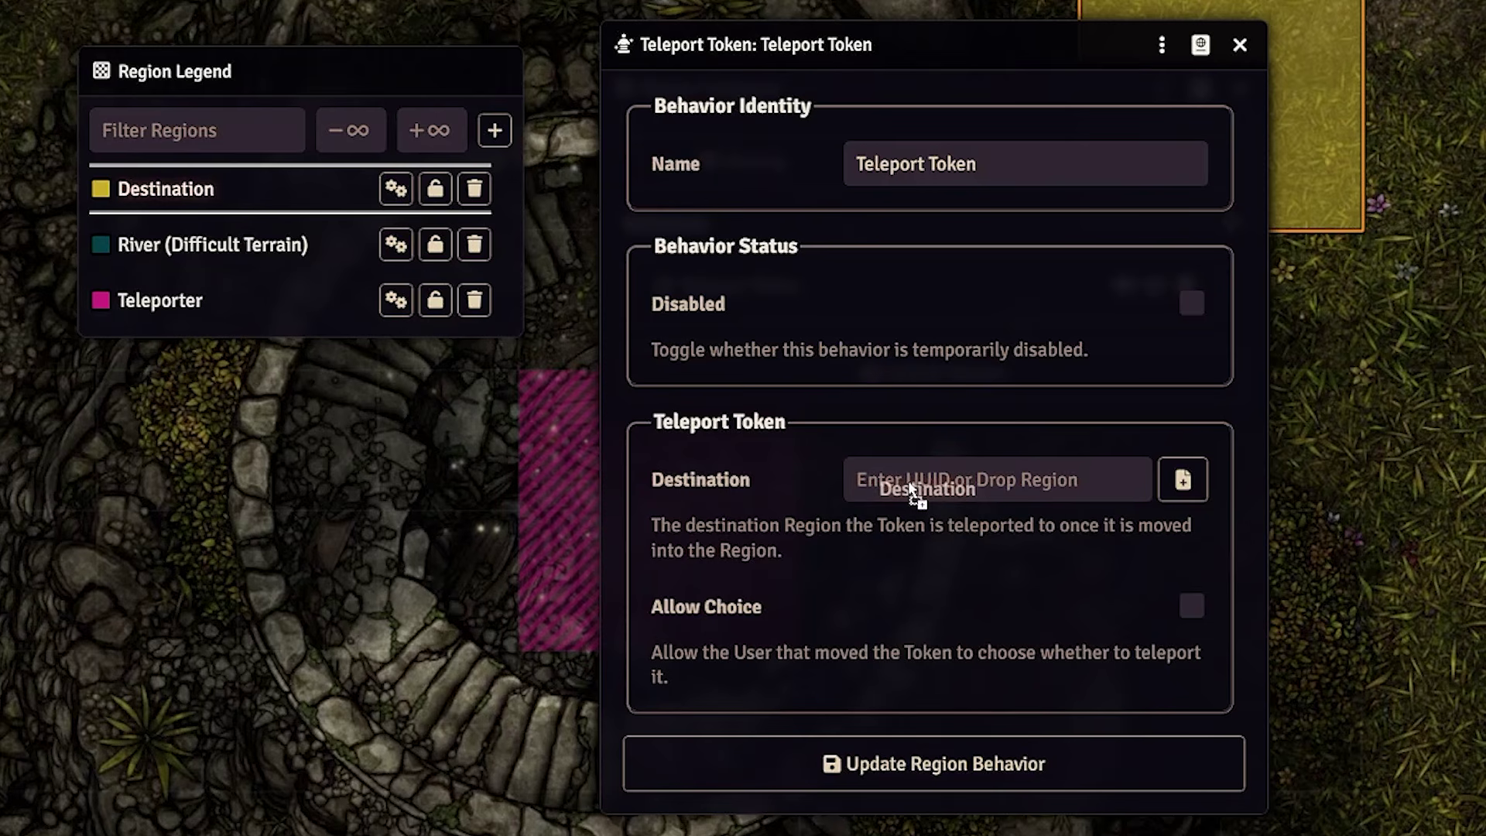
- Set the Destination region as the Teleport Token behavior's destination, and save the behavior and the region
drag(910, 488, 910, 489)
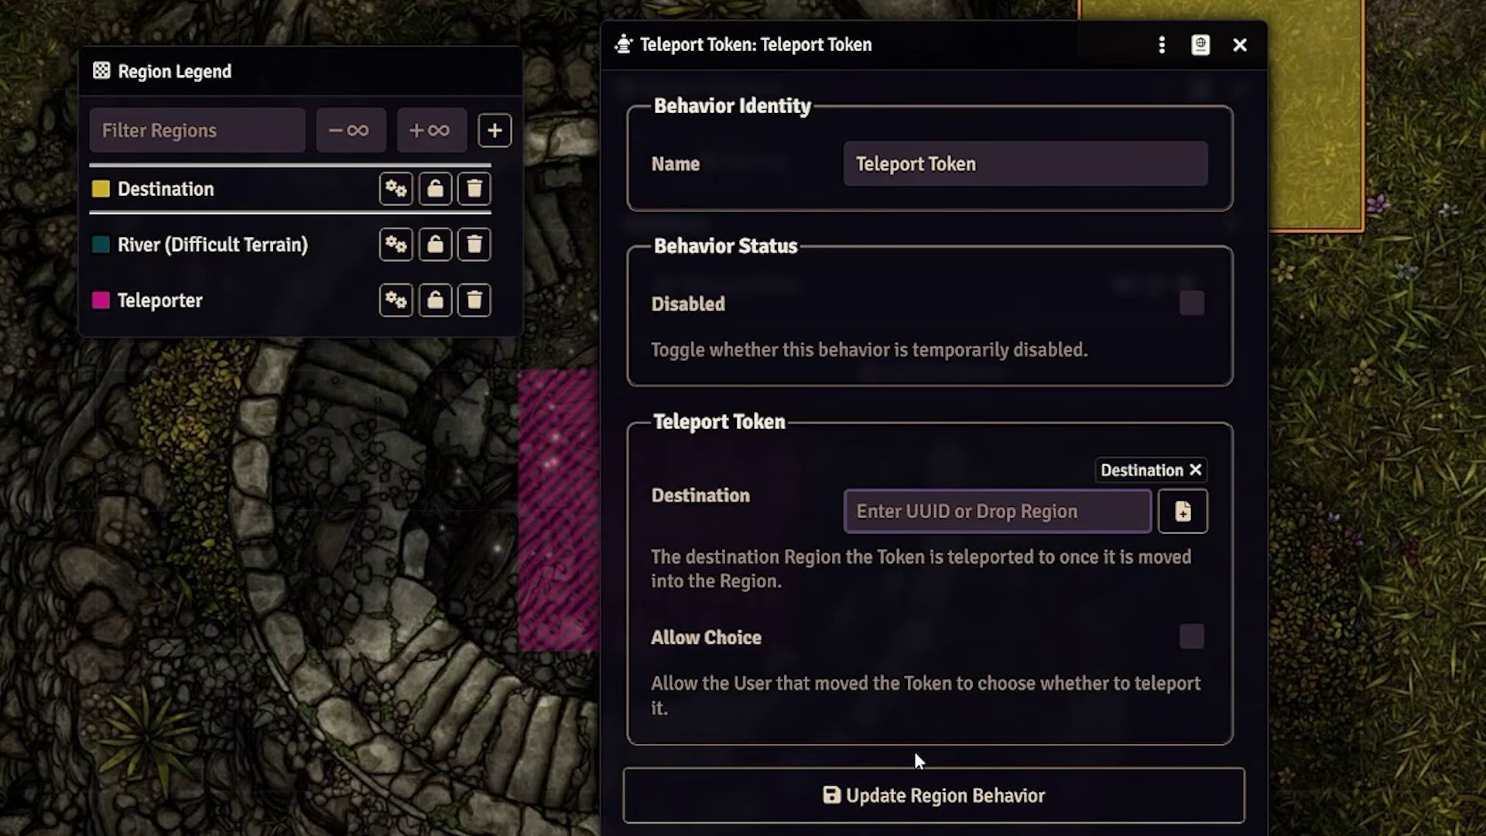
click(924, 794)
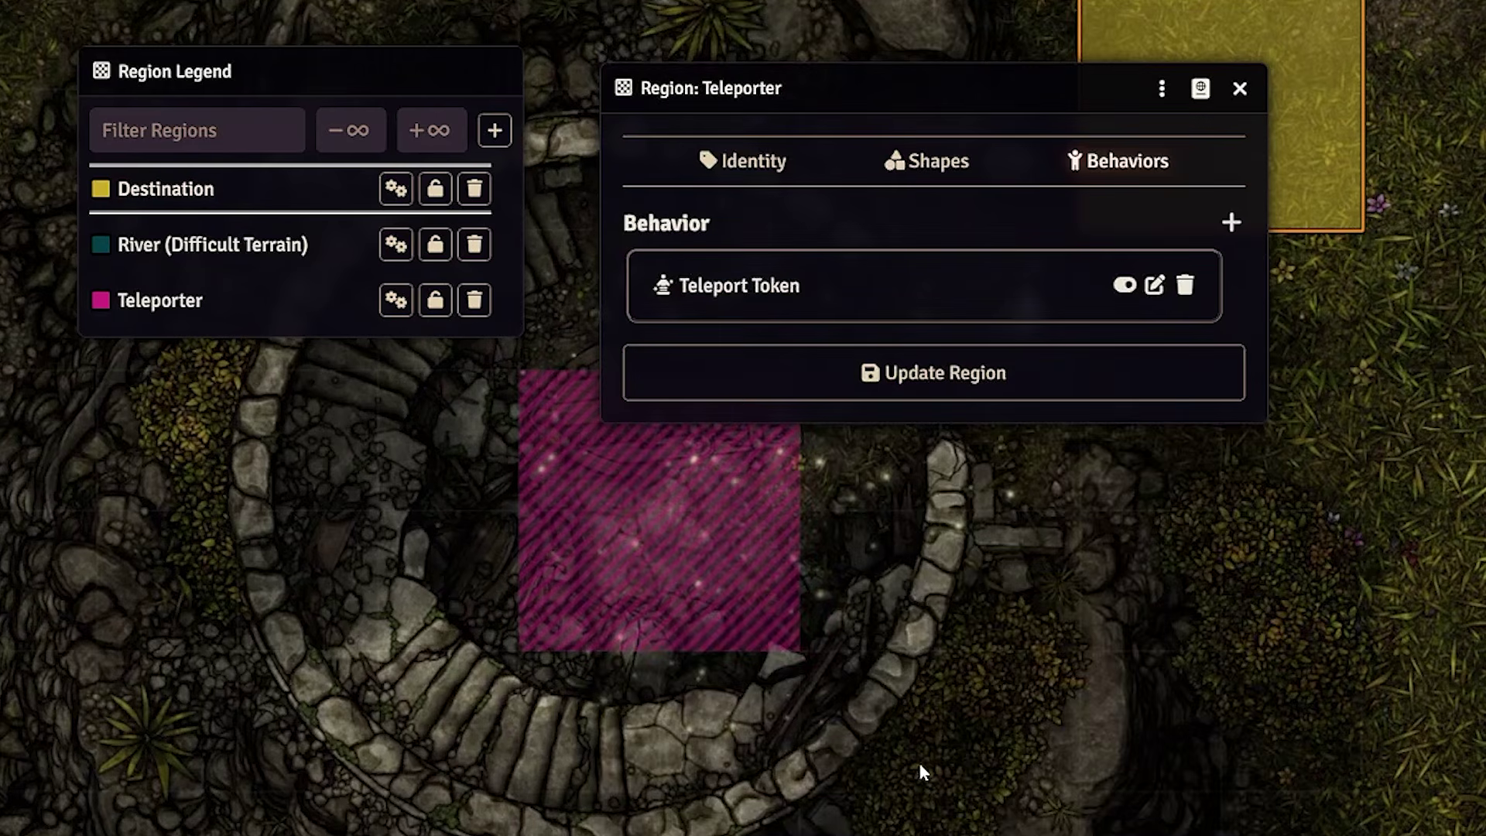
click(900, 375)
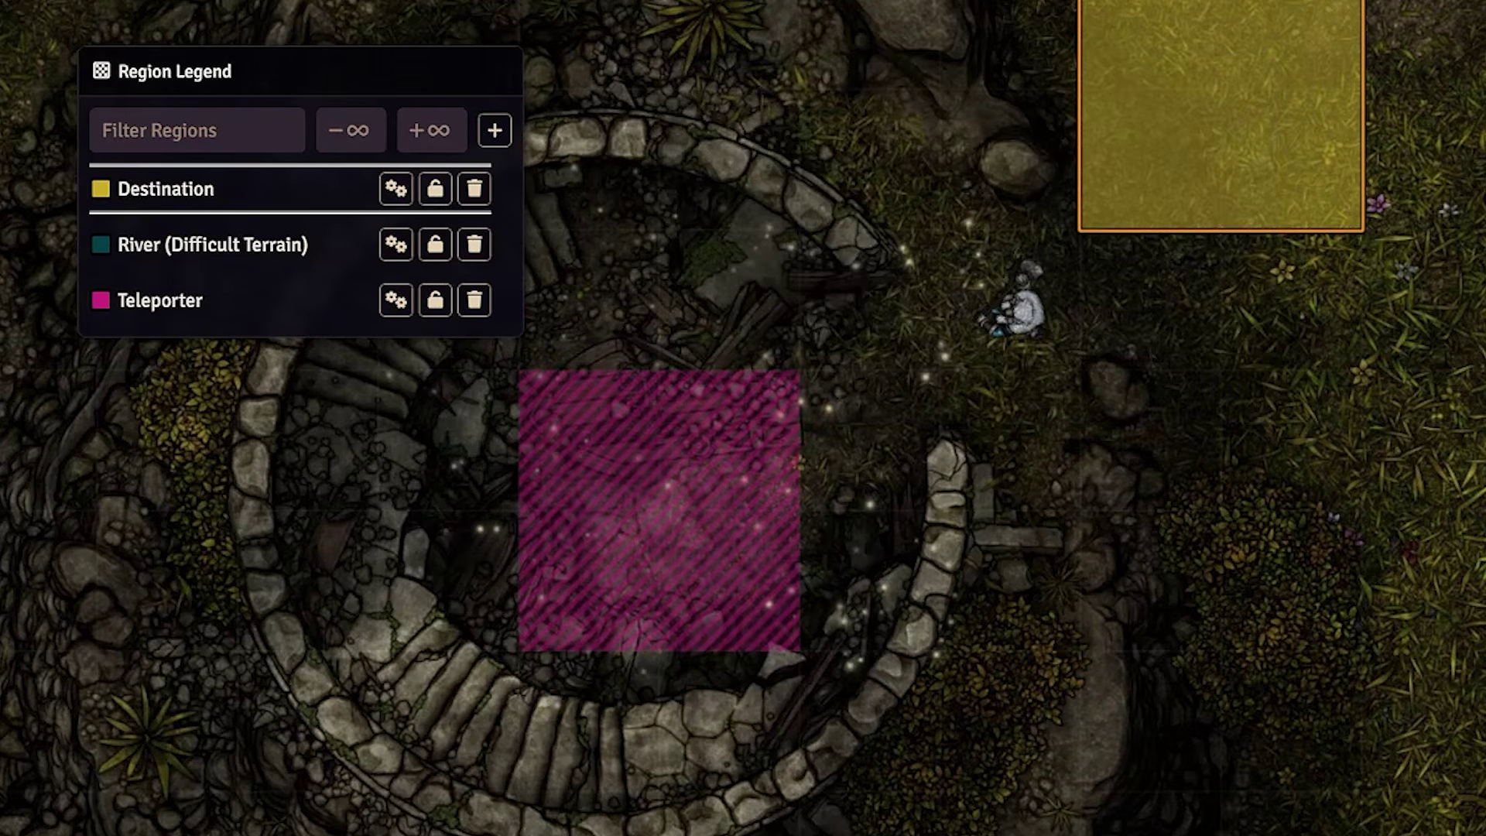
- Select the token beside the ruined tower and walk it into the Teleporter region to test the teleport
click(956, 313)
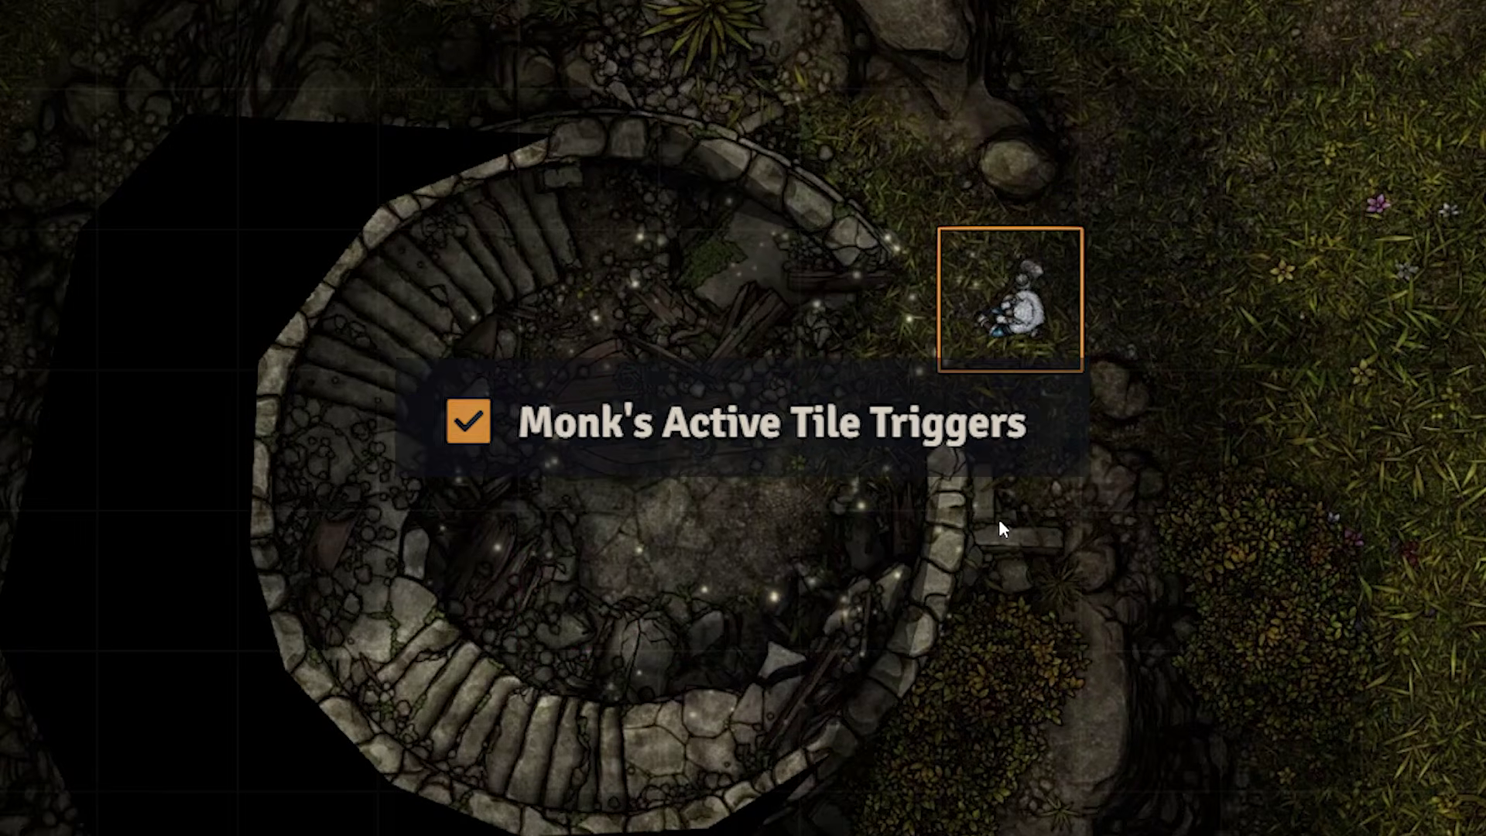
key(Left)
key(Down)
key(Left)
key(Down)
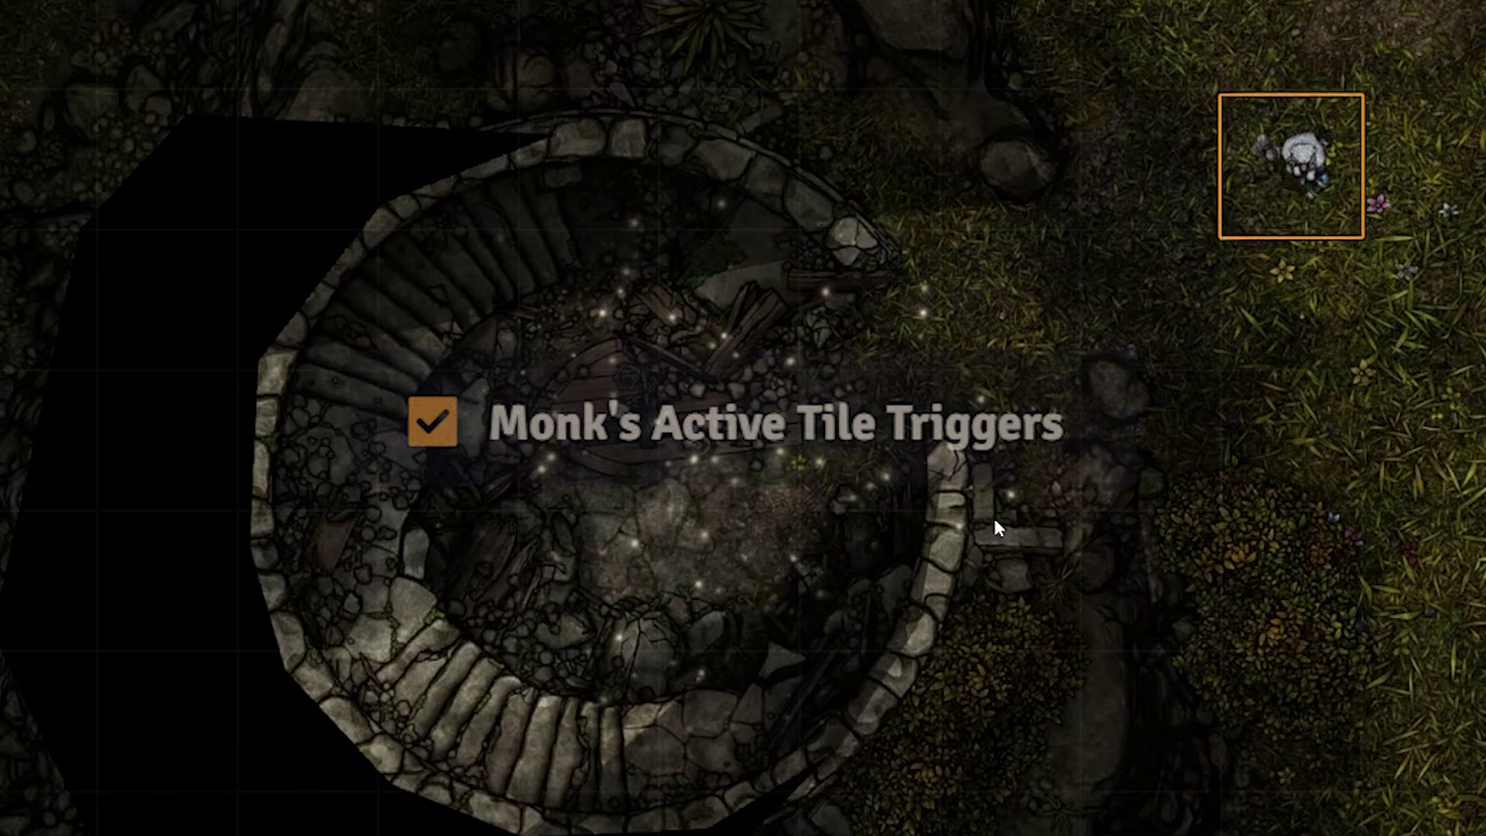
key(Left)
key(Down)
key(Left)
key(Left)
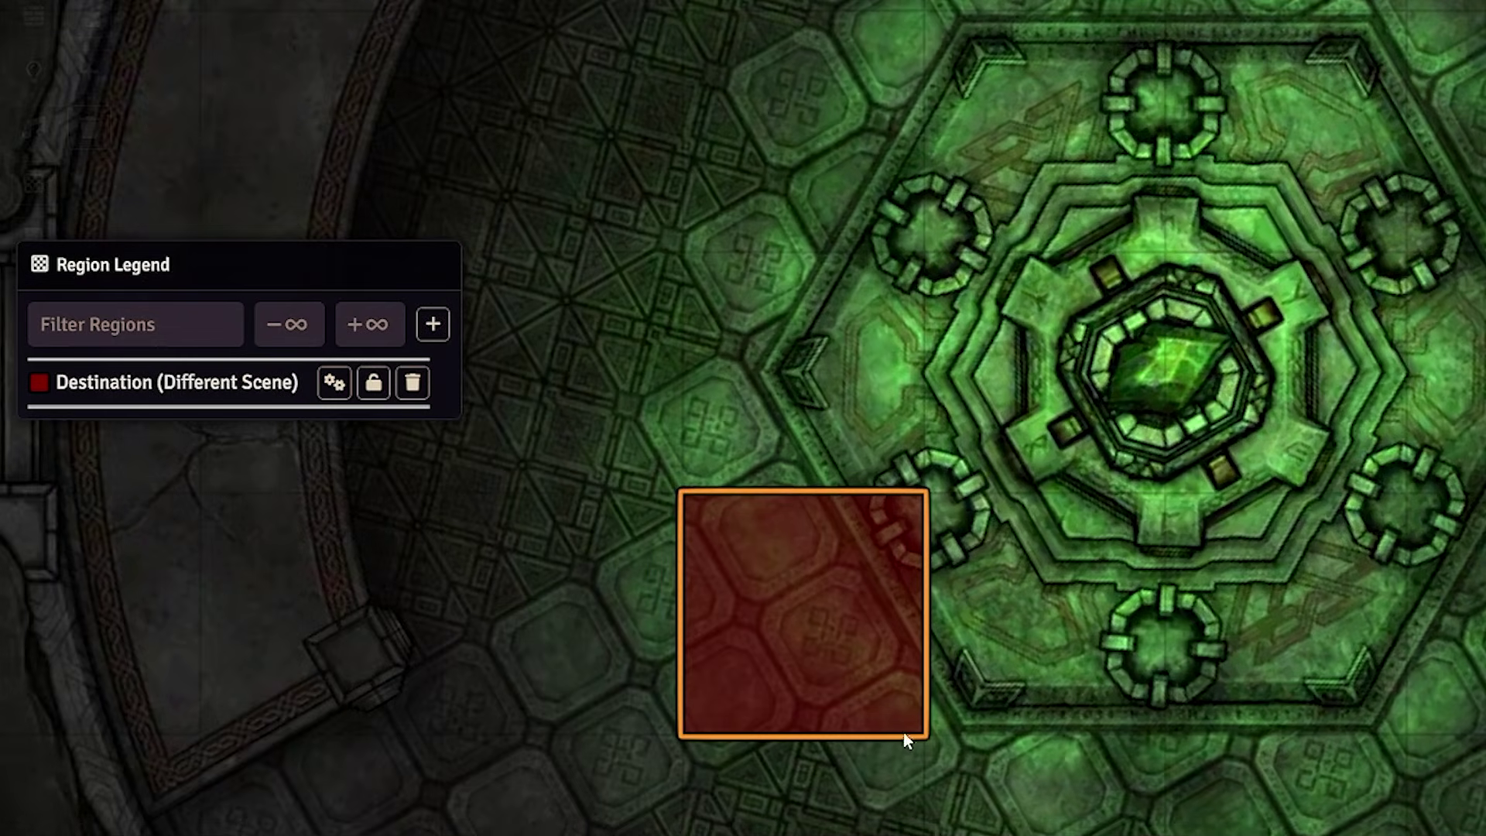
- Copy the UUID of the "Destination (Different Scene)" region and add it as the Teleport Token behavior's destination in place of the Destination region
click(334, 383)
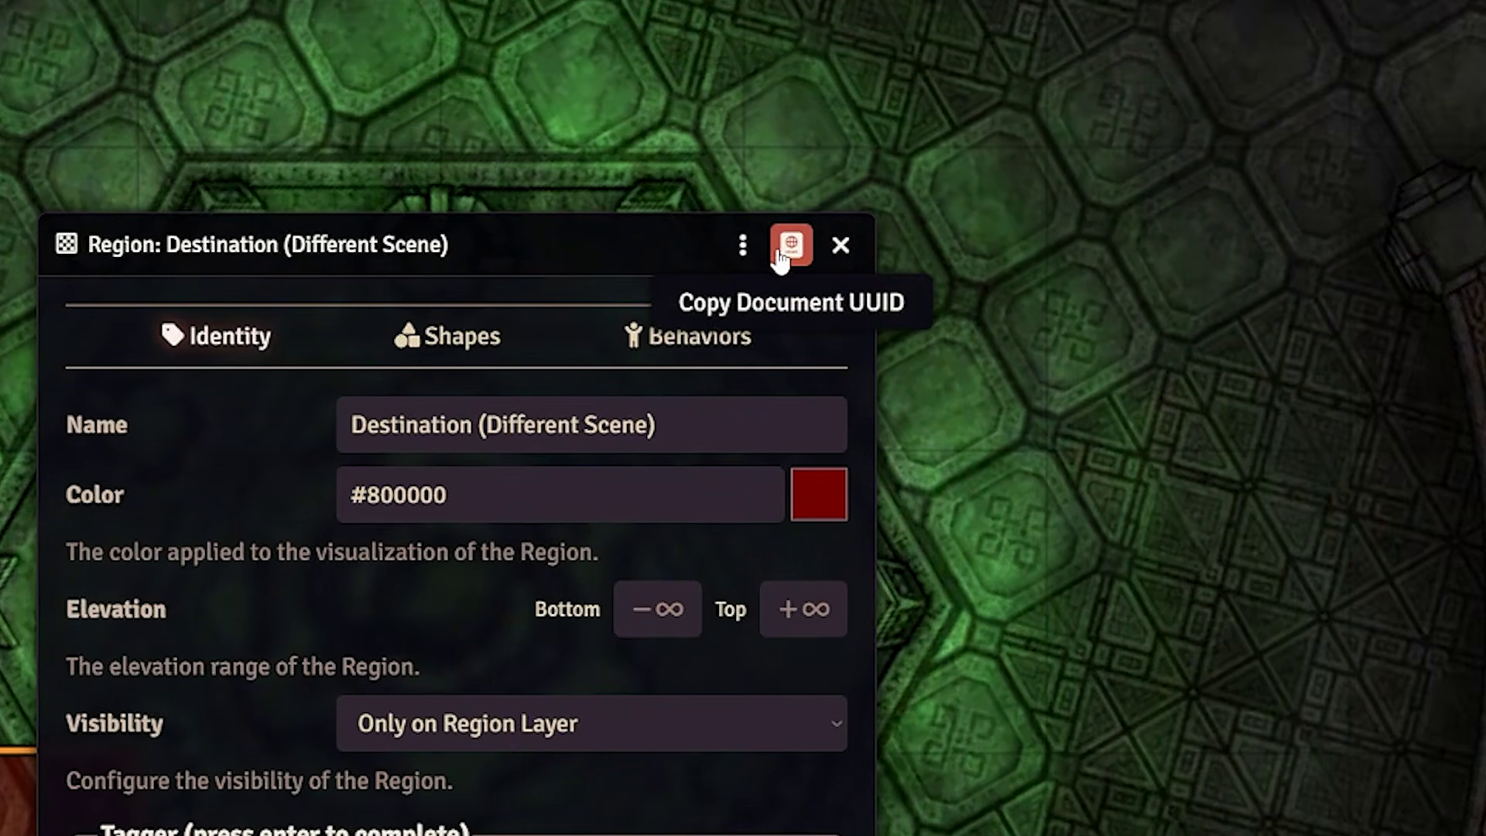
click(790, 246)
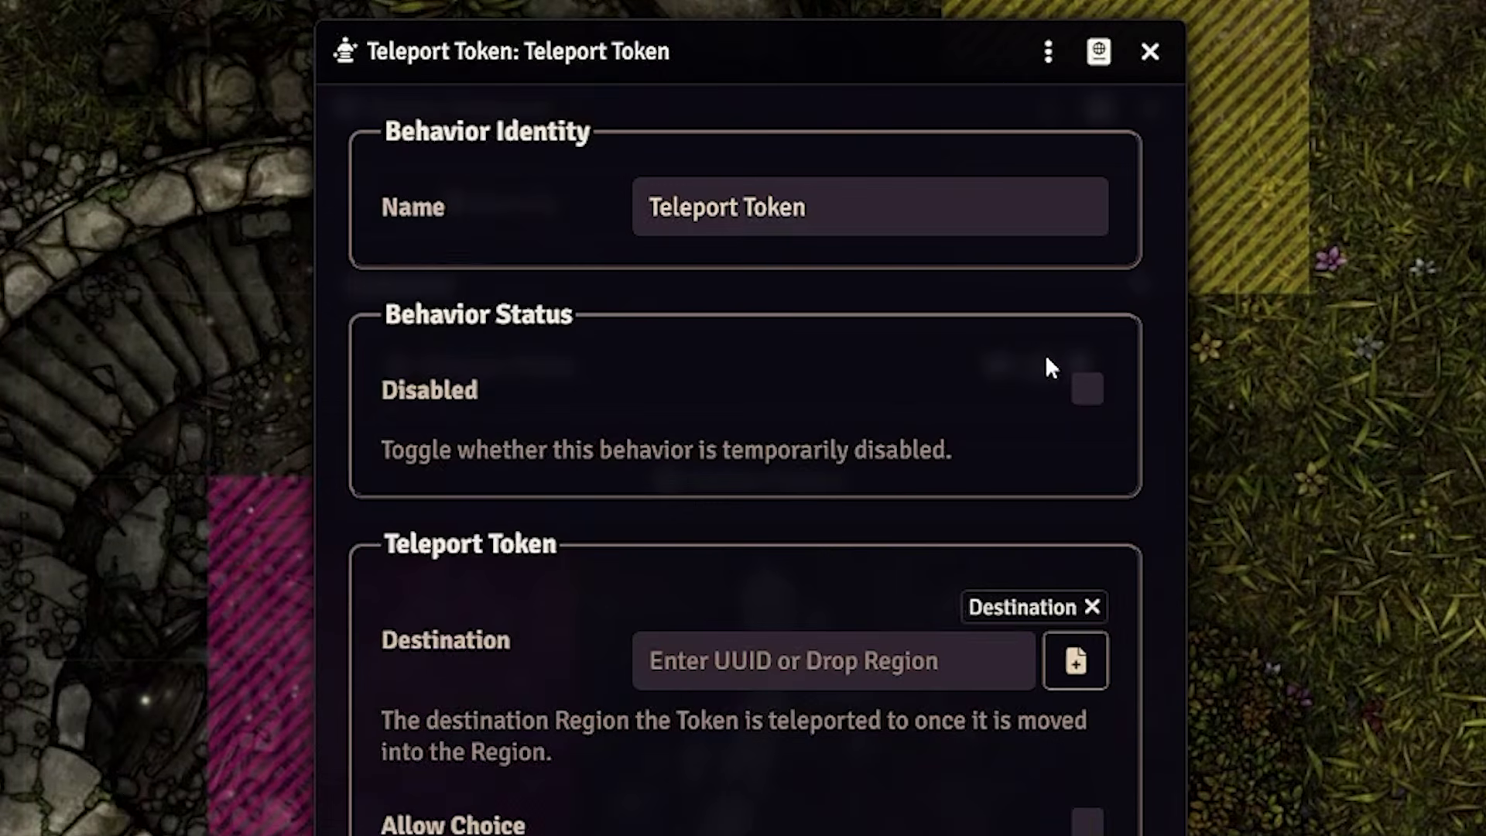
click(1091, 607)
click(889, 617)
key(ctrl+v)
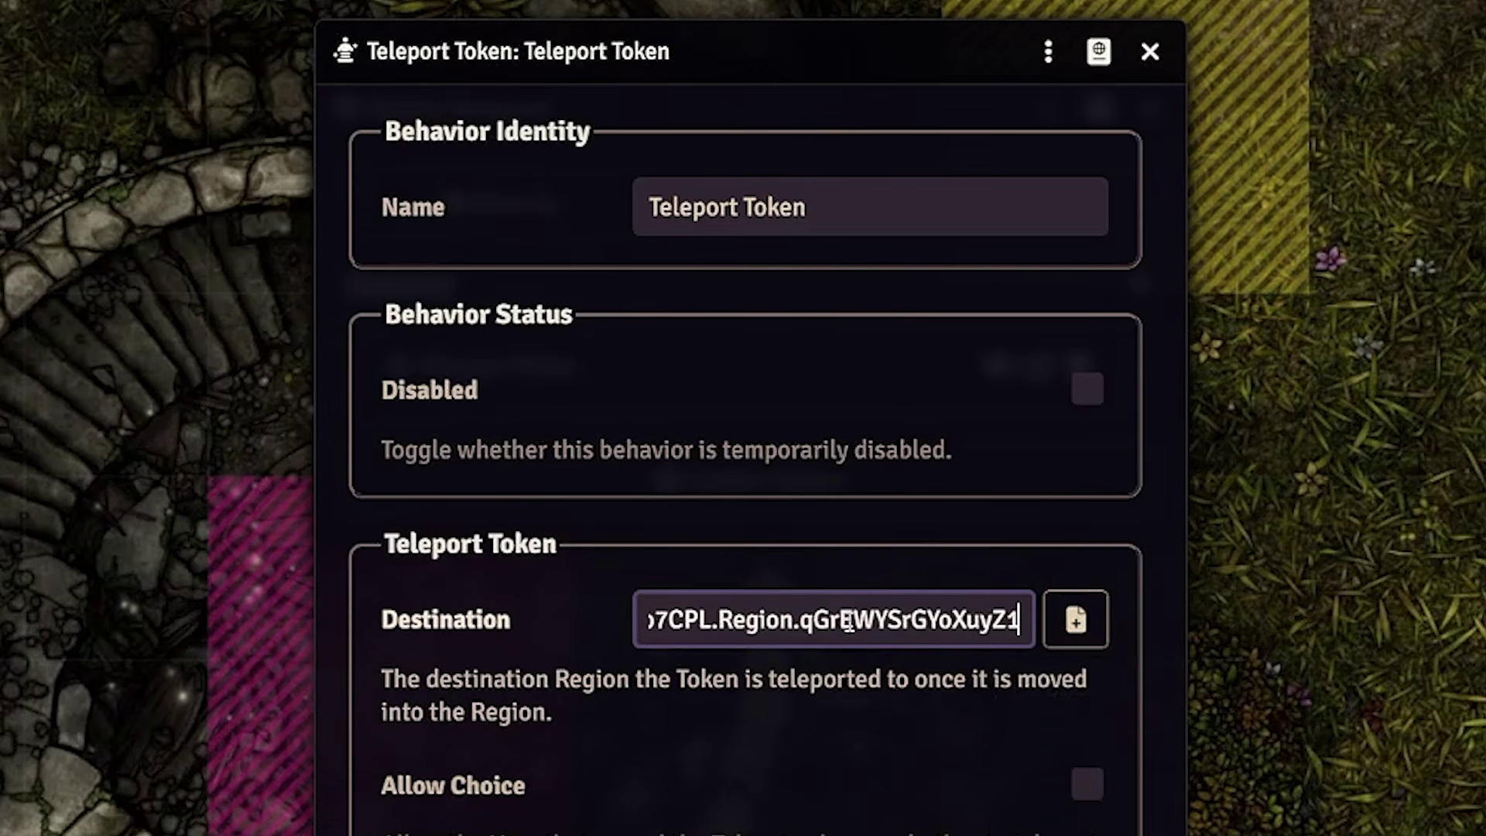
click(1076, 620)
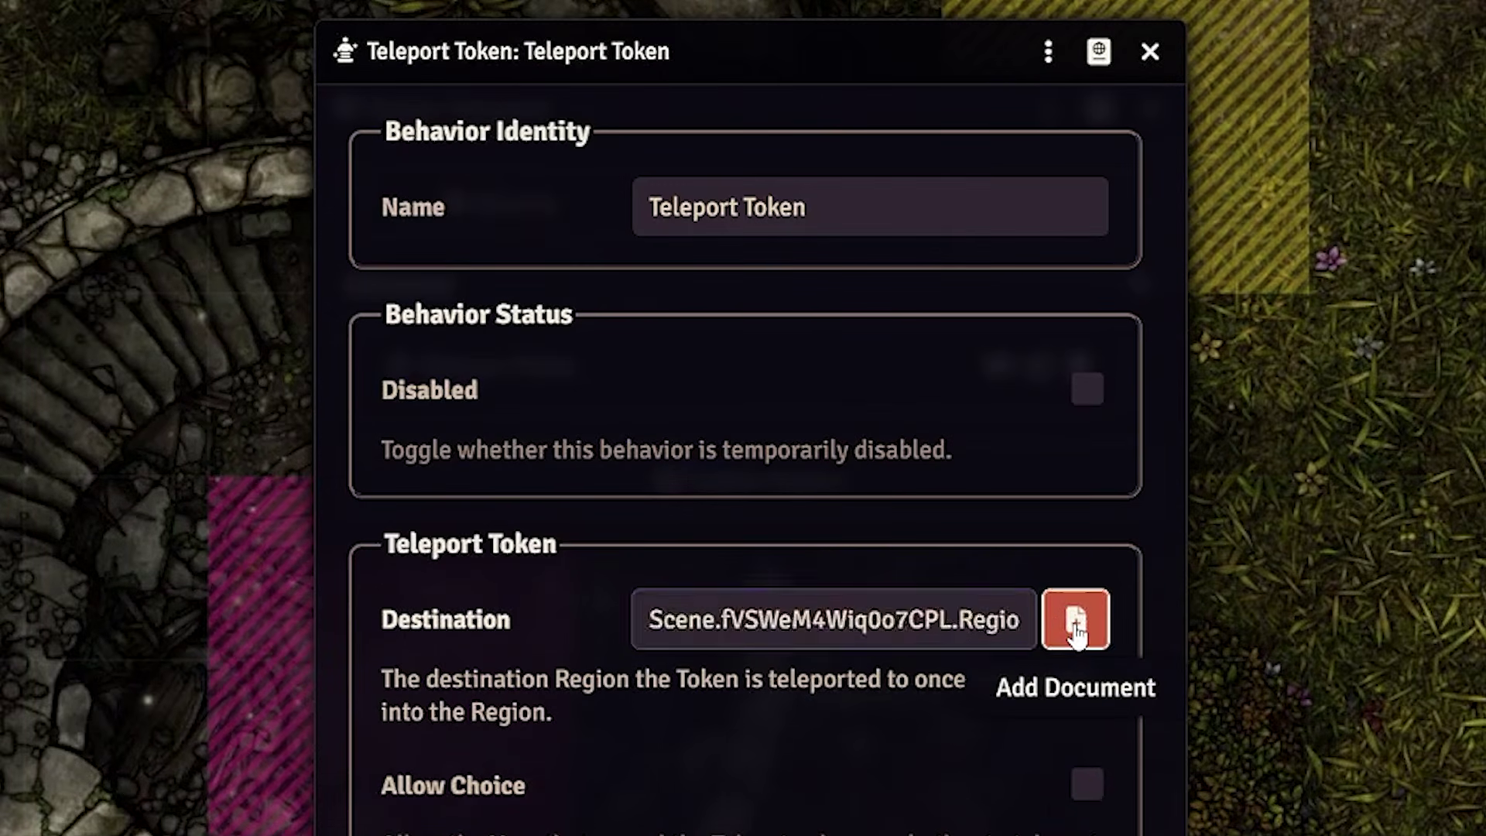